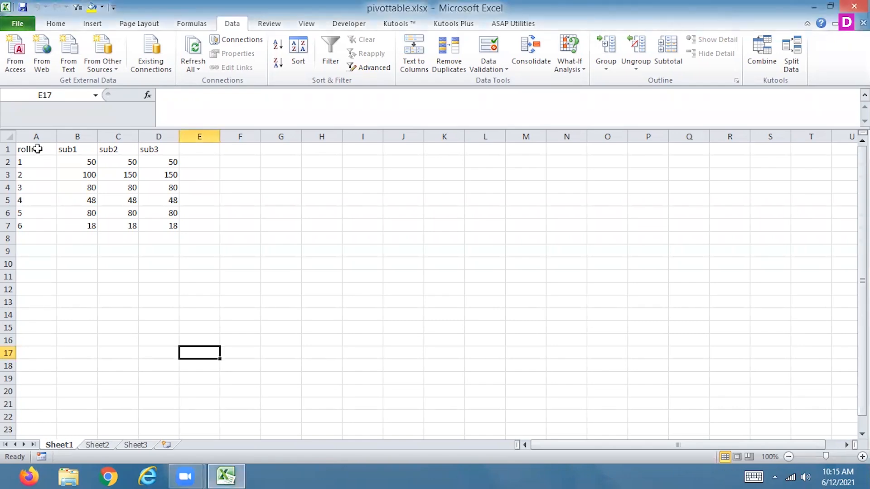
Turn on filtering for the marks table and show only rows whose sub1 value is greater than 50.
key("ctrl+shift+l")
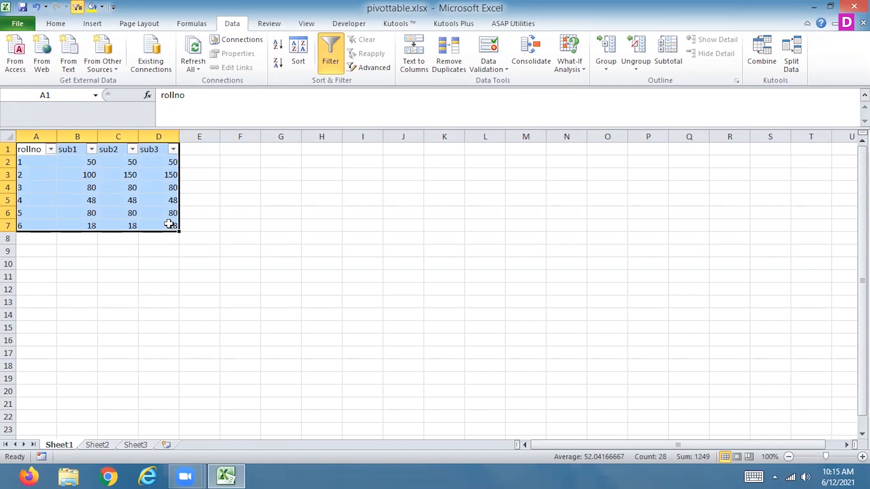
left_click(50, 149)
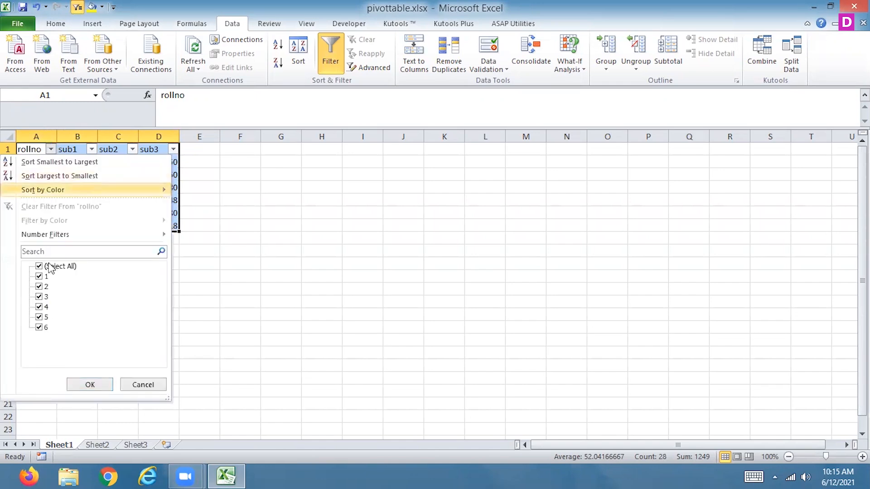
left_click(92, 149)
mouse_move(101, 230)
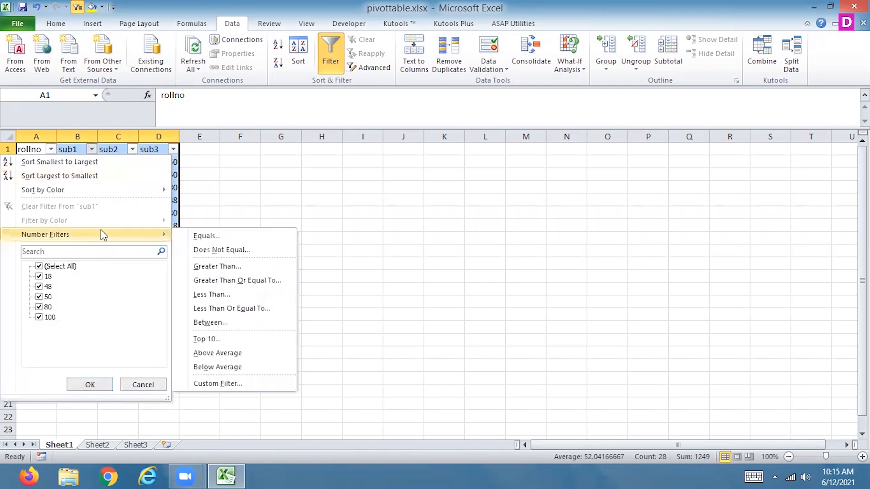
left_click(203, 267)
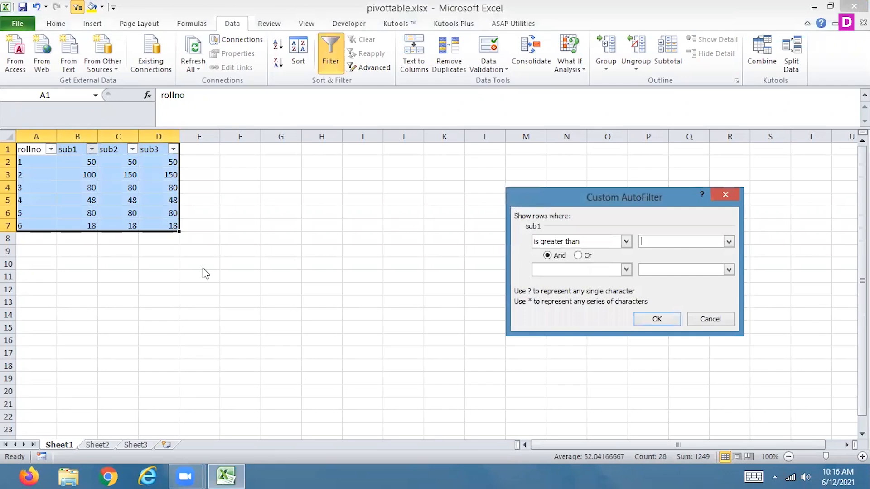
type("50")
left_click(655, 319)
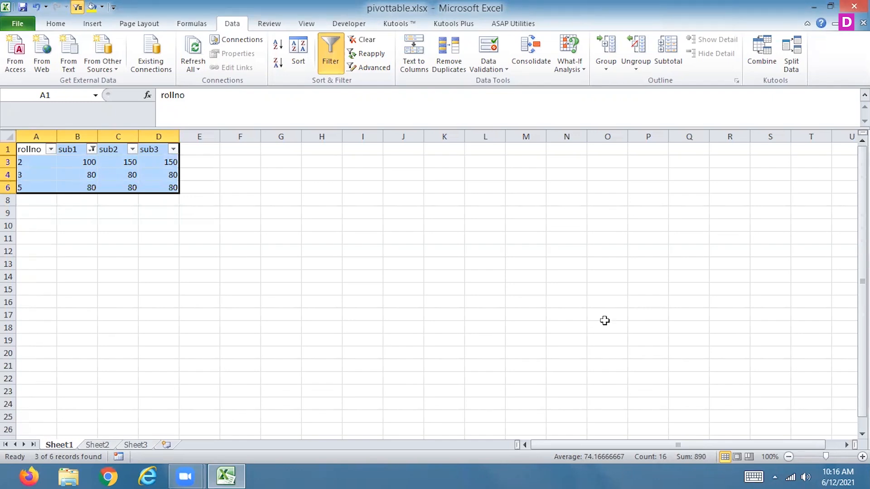
Clear the filter from the sub1 column and enter 1 in cell B8 and 150 in cell B7.
left_click(90, 150)
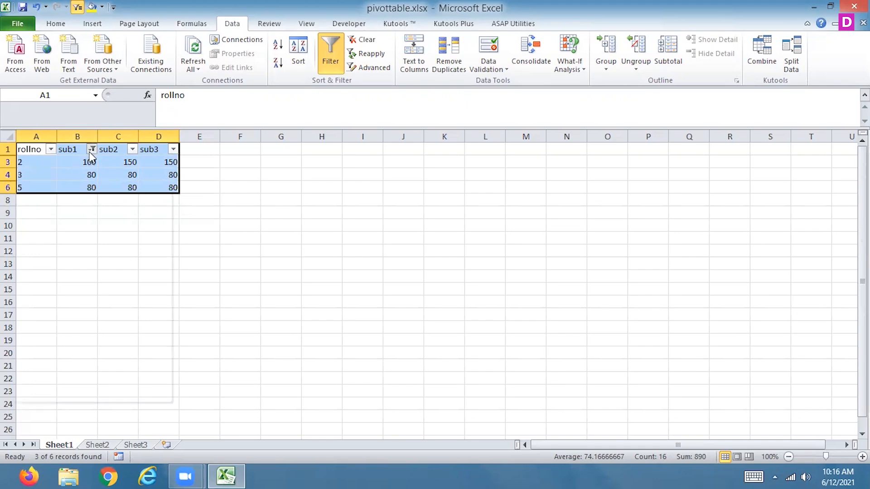
left_click(79, 208)
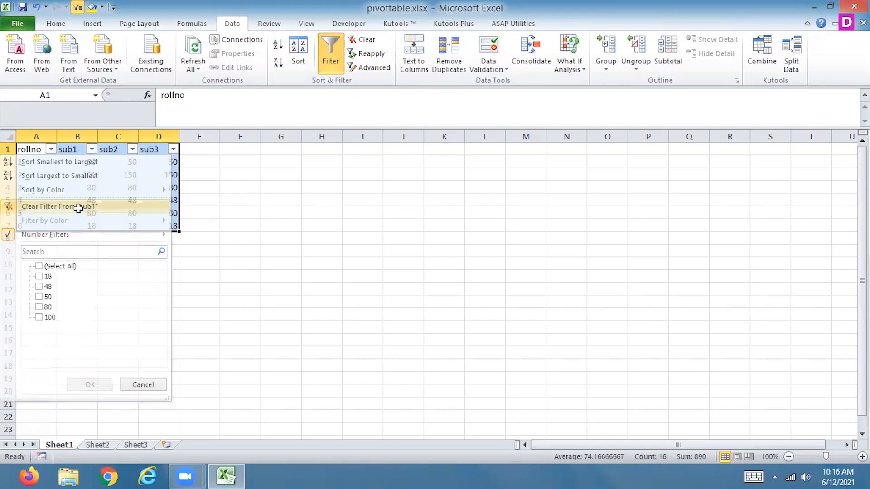
left_click(83, 234)
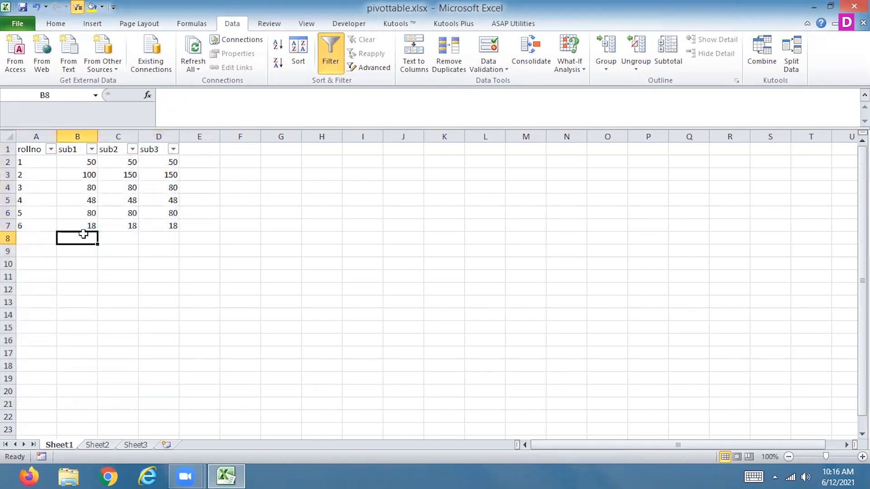
type("1")
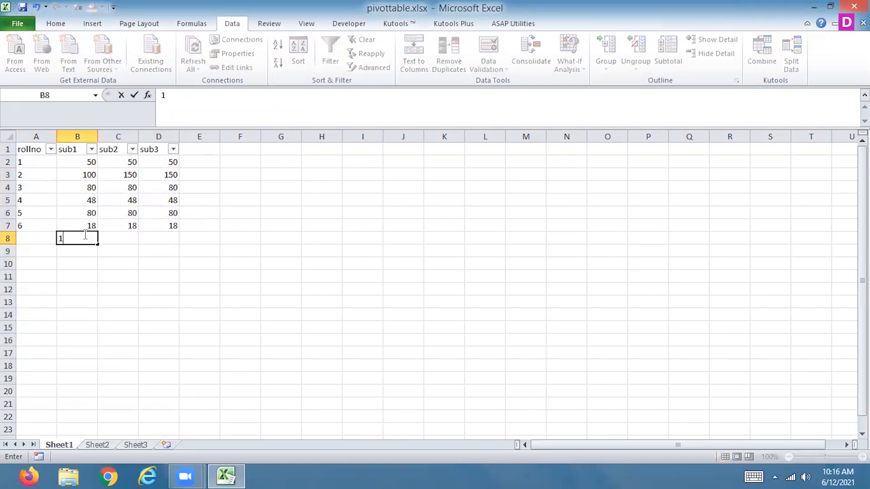
left_click(83, 230)
type("150")
key("ctrl+Return")
key("Return")
Filter the sub1 column again with a number filter for values greater than 50.
left_click(91, 149)
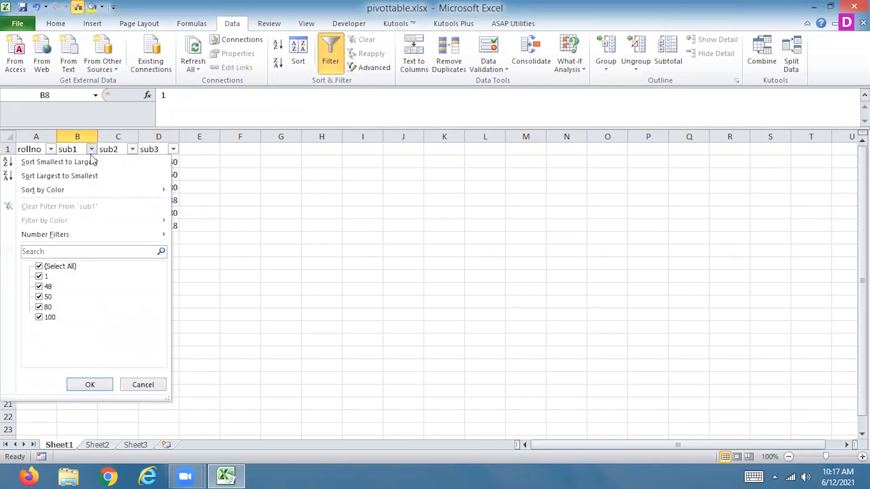
mouse_move(74, 235)
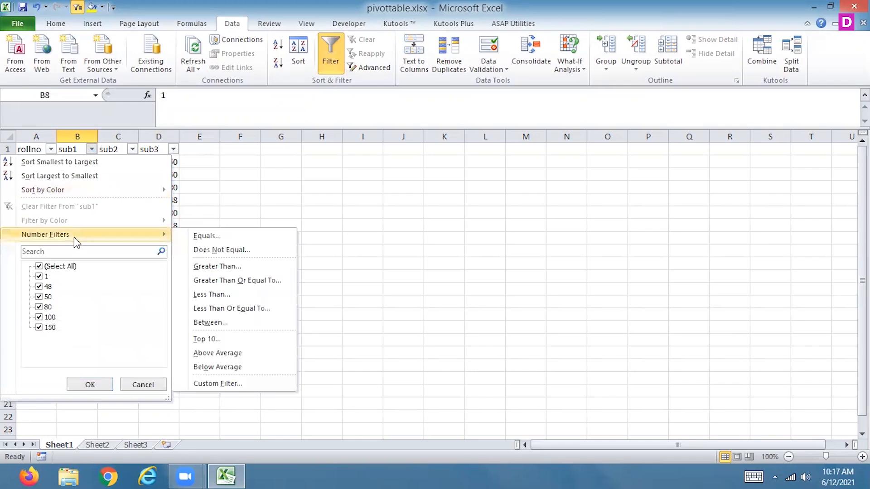
left_click(245, 267)
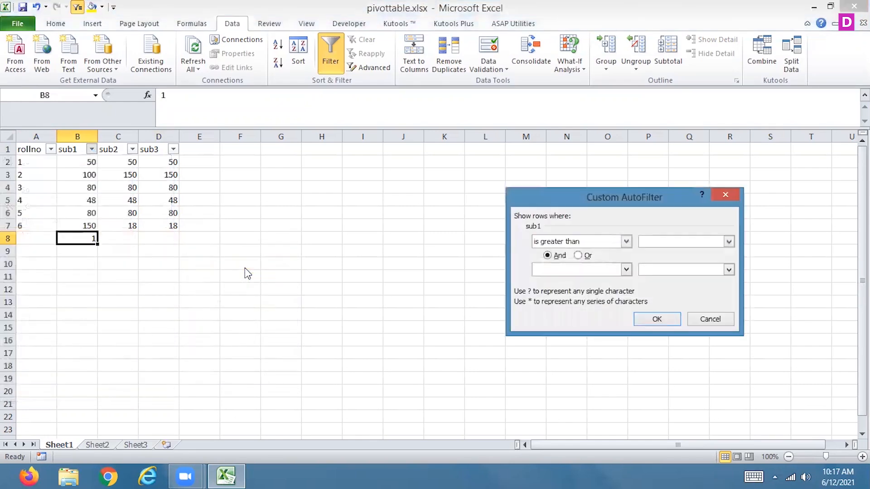
type("50")
left_click(645, 318)
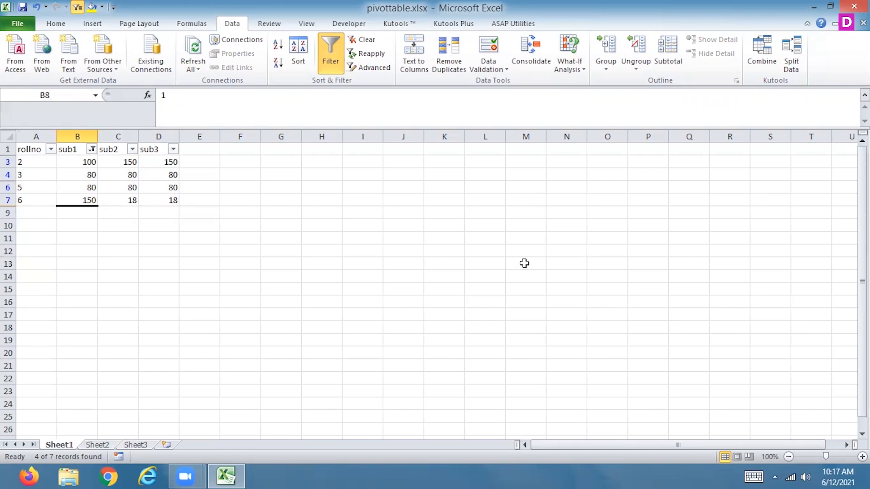
Add the first.accdb database from the Desktop as a workbook connection.
left_click(236, 39)
left_click(766, 169)
left_click(492, 403)
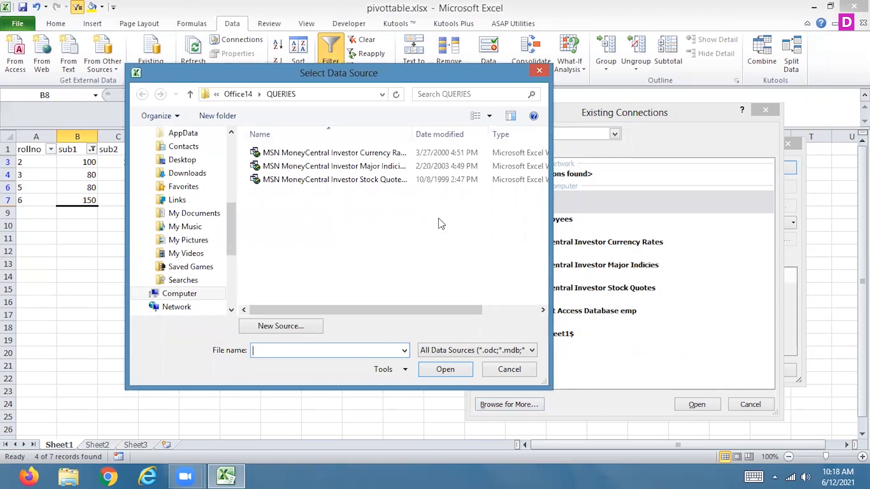
left_click_drag(233, 228, 210, 116)
left_click(173, 179)
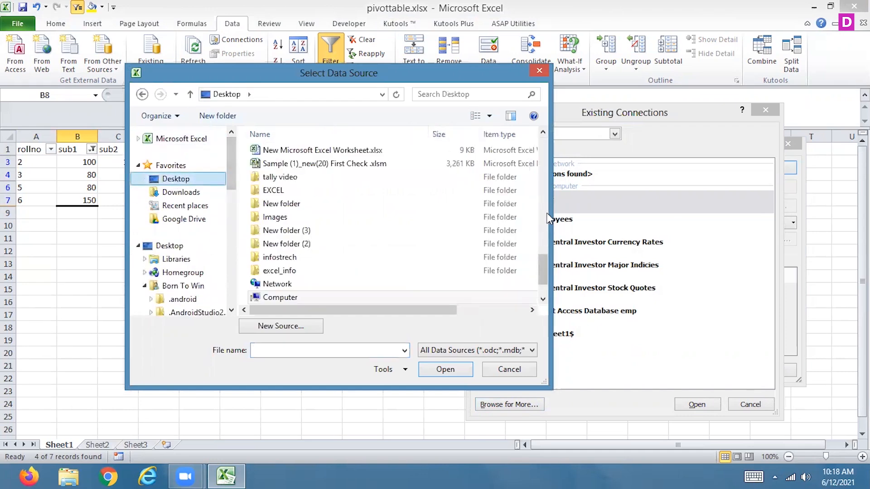
left_click_drag(542, 266, 538, 144)
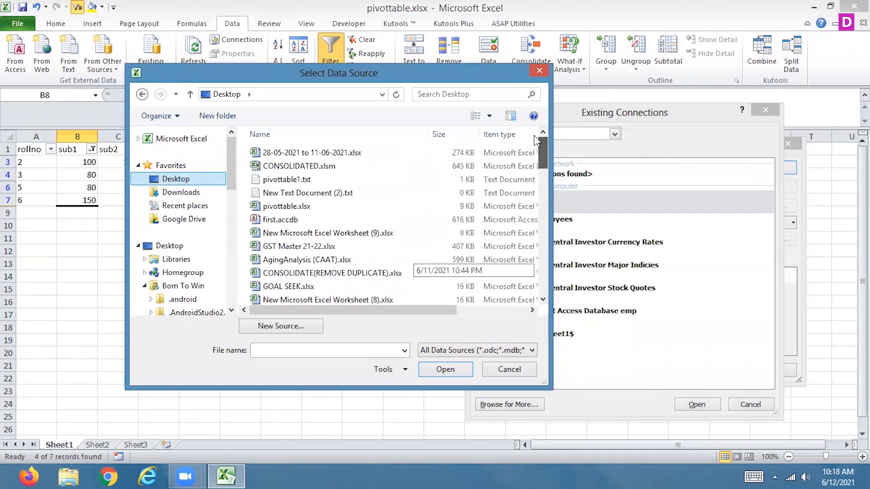
left_click(383, 219)
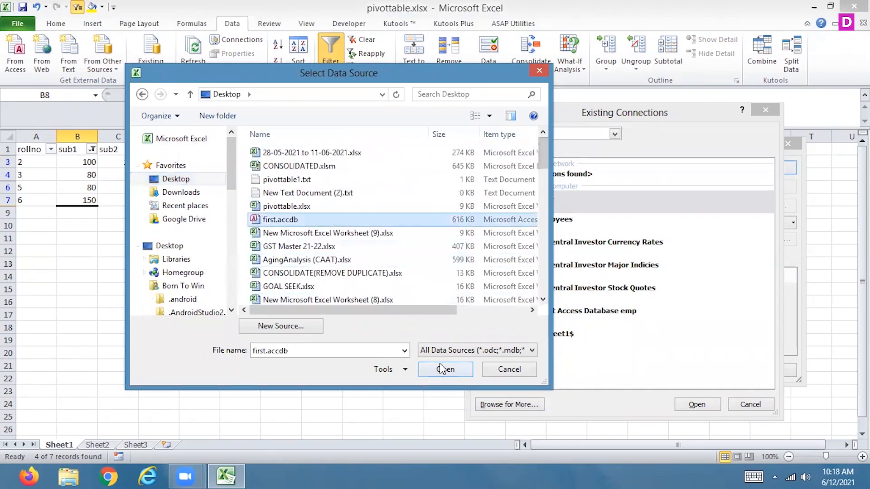
left_click(444, 368)
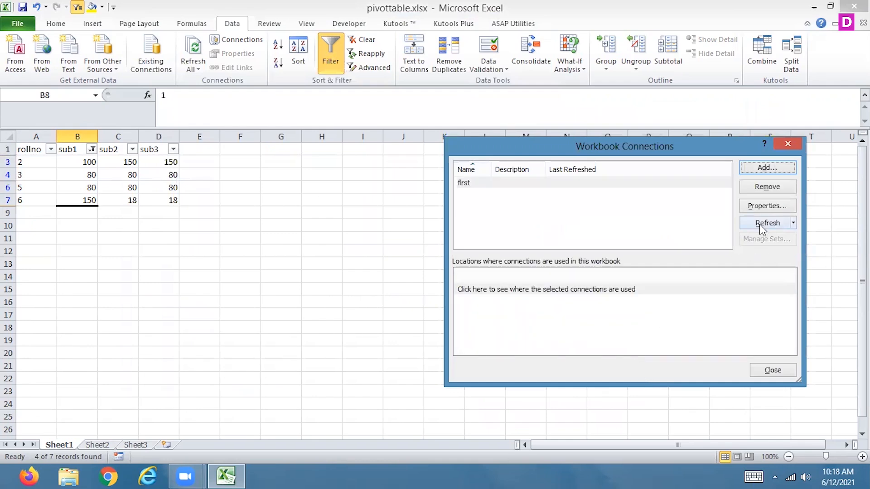
Set the first connection to refresh automatically every 60 minutes.
left_click(755, 207)
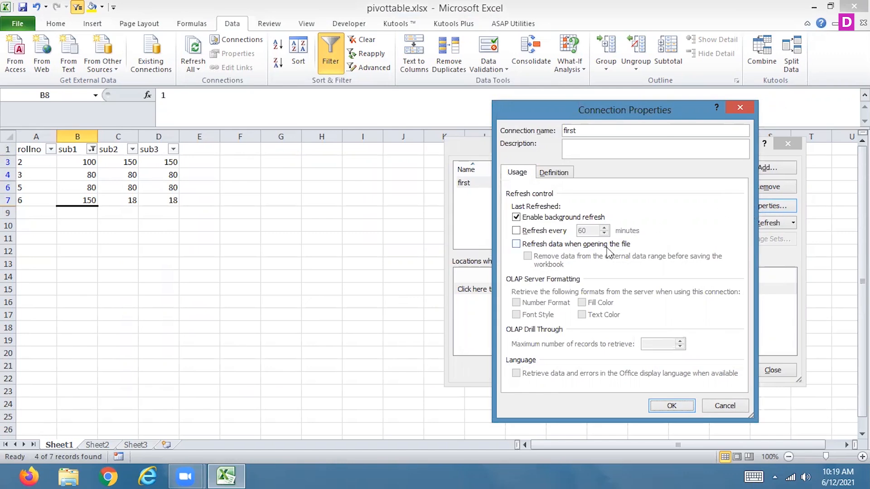
left_click(516, 231)
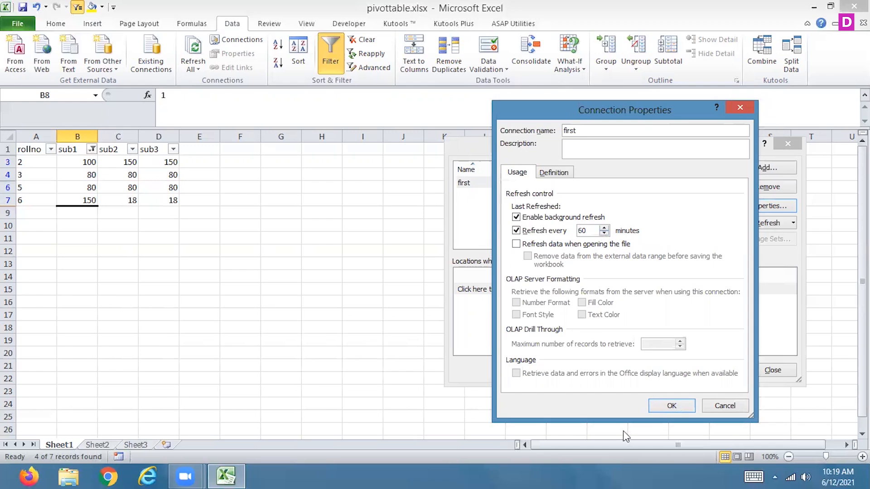
left_click(667, 405)
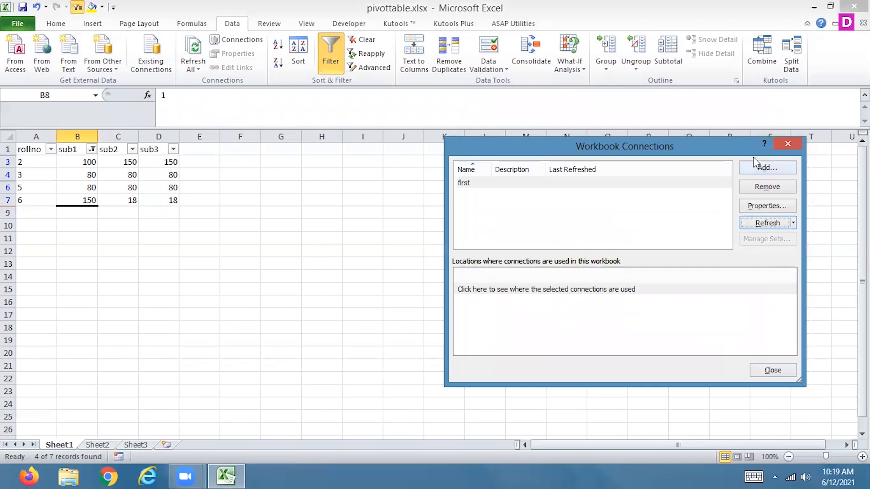
Add the existing first student1 connection to the workbook and close the workbook connections.
left_click(758, 170)
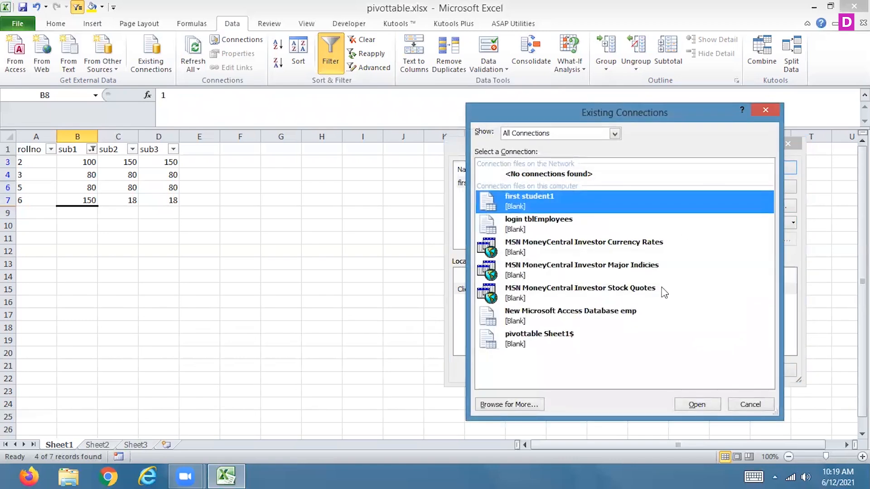
left_click(697, 405)
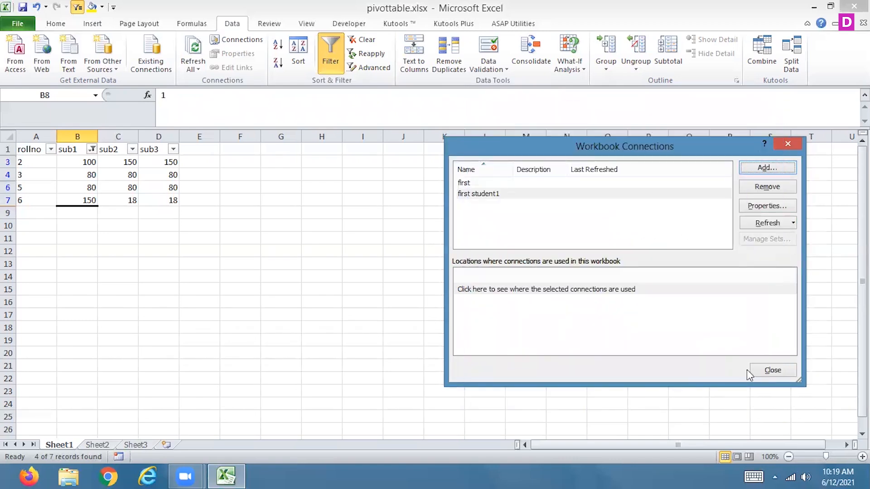
left_click(772, 371)
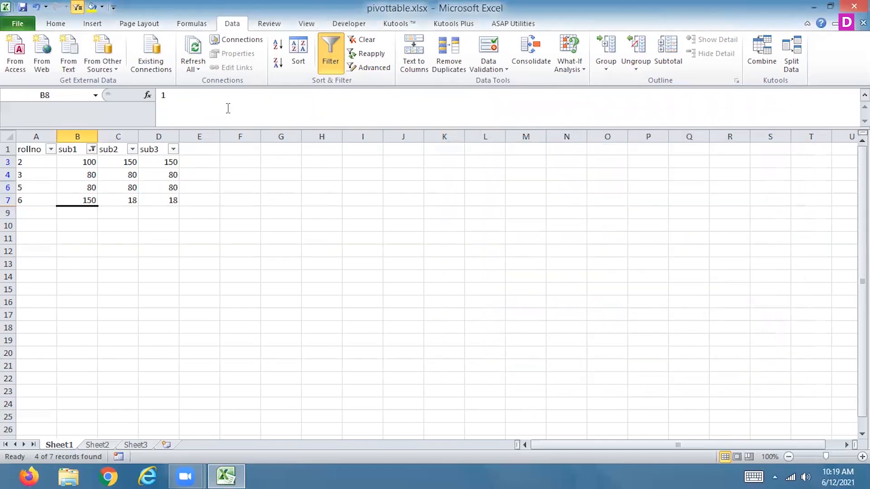
Reopen the workbook connections, refresh first student1 and check where that connection is used in the workbook.
left_click(222, 38)
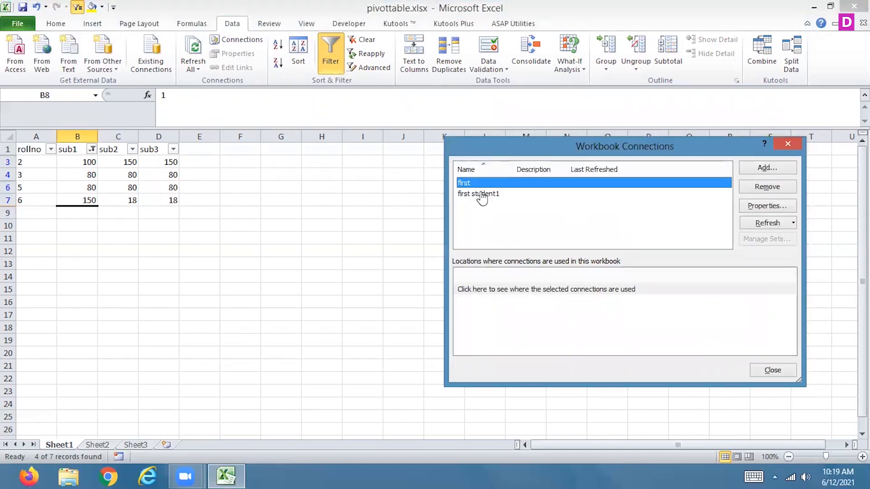
left_click(479, 194)
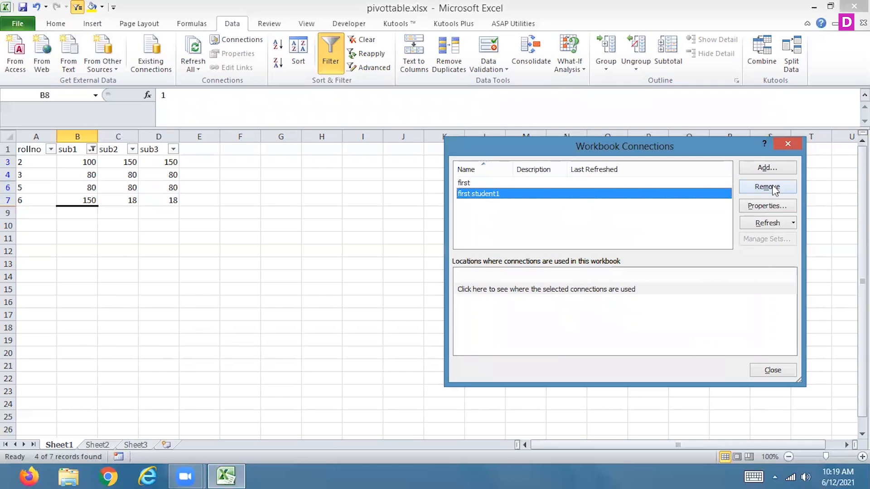
left_click(764, 224)
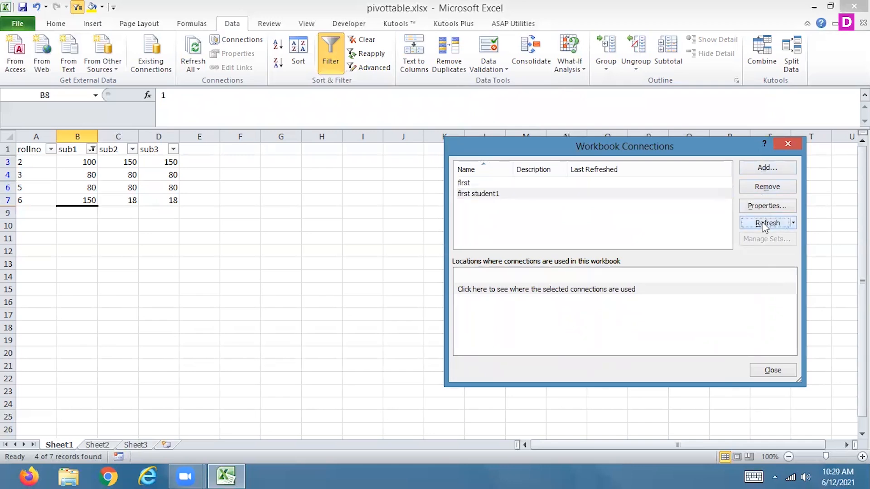
left_click(794, 225)
left_click(681, 253)
left_click(579, 289)
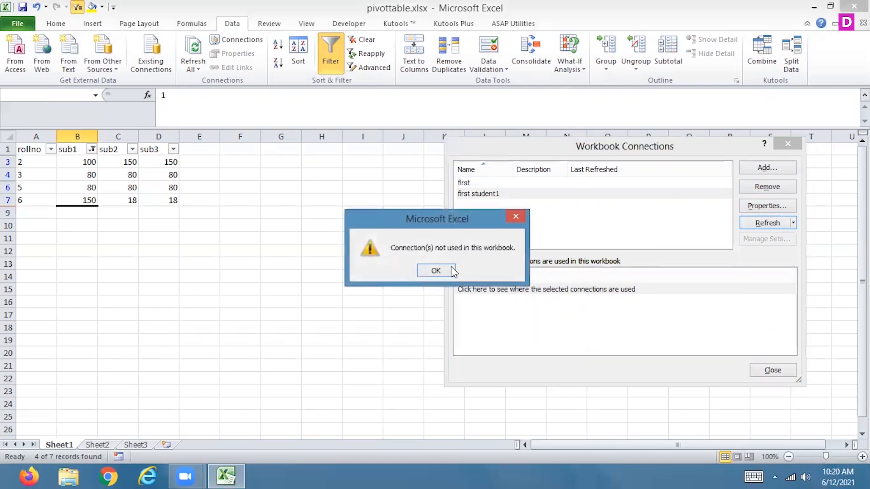
left_click(435, 271)
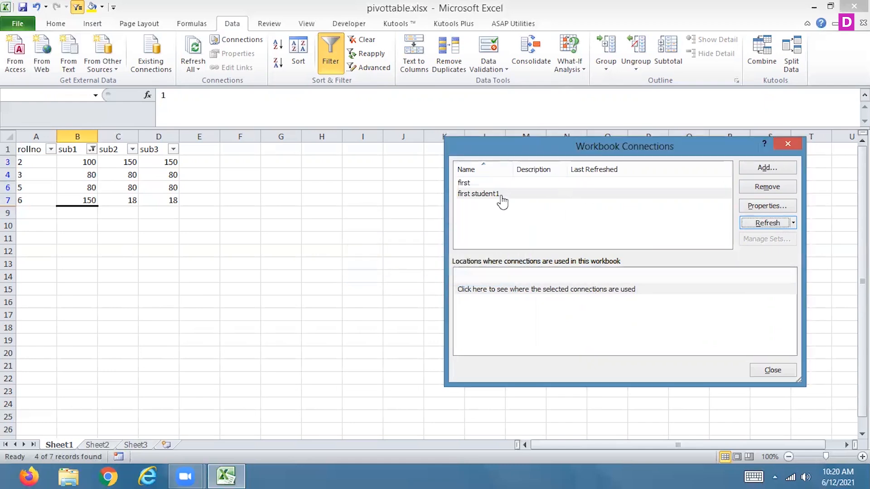
Add the existing login tblEmployees connection to the workbook connections.
left_click(471, 182)
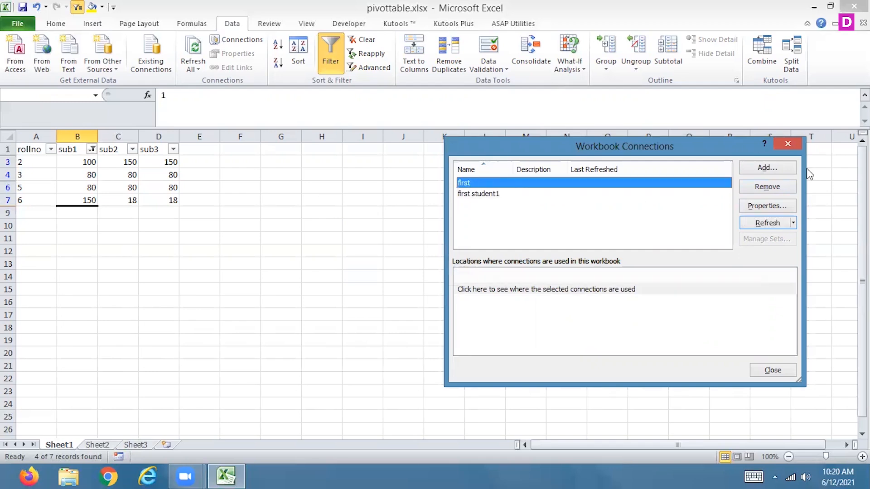
left_click(780, 170)
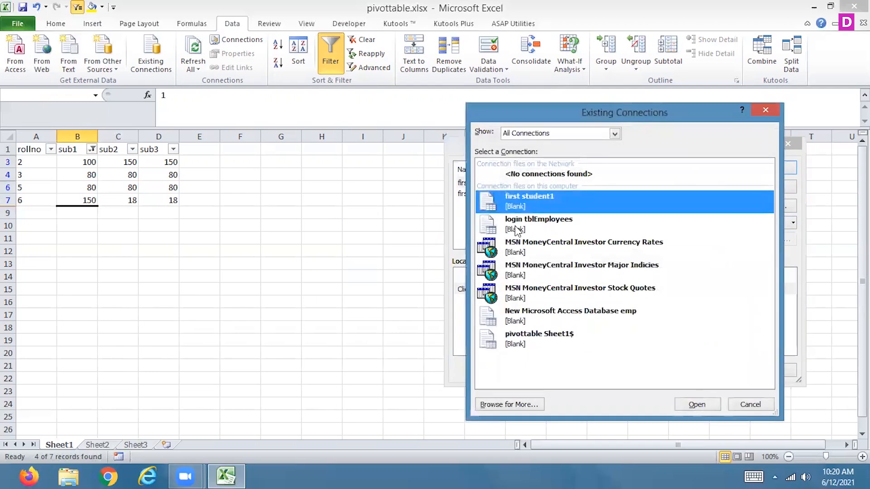
left_click(516, 341)
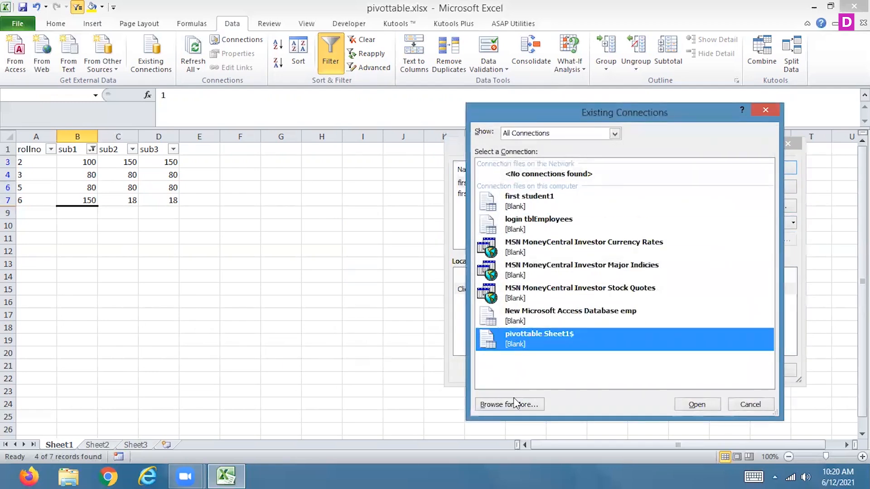
left_click(528, 201)
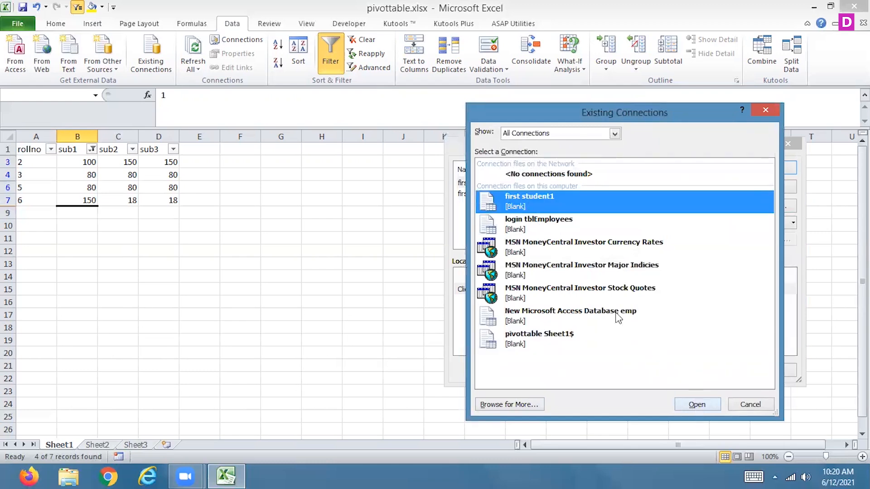
left_click(543, 223)
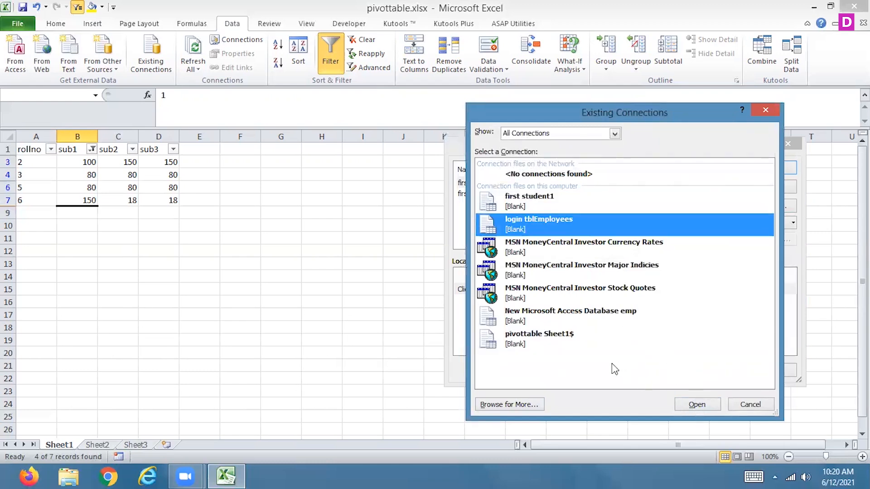
left_click(693, 405)
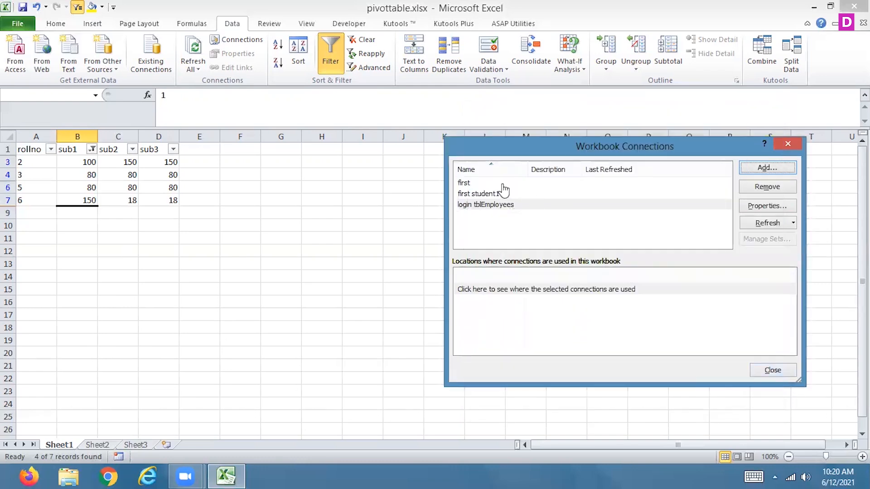
Review the available existing connections and the login tblEmployees connection properties, keeping them as they are, and close the workbook connections.
left_click(473, 205)
left_click(761, 169)
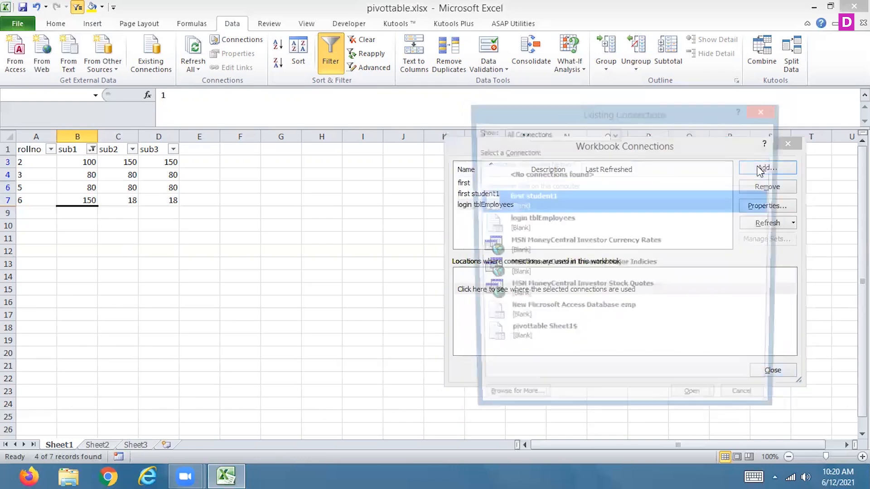
left_click(743, 406)
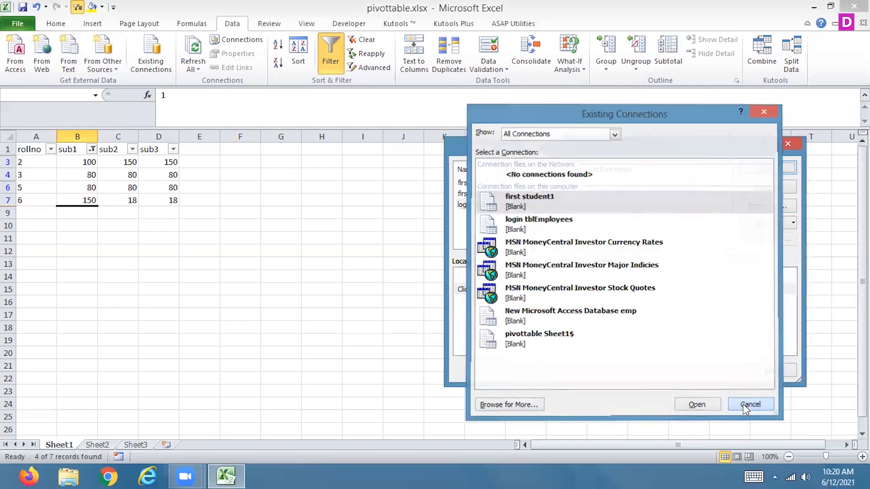
left_click(756, 210)
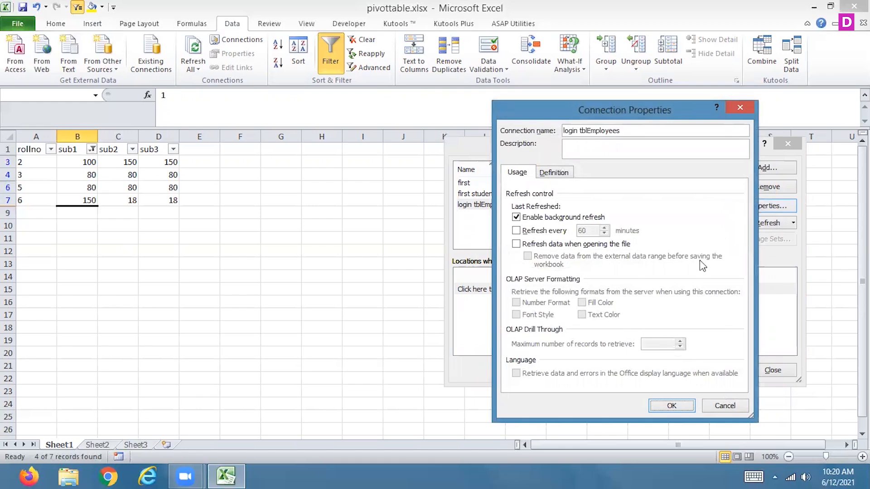
left_click(672, 406)
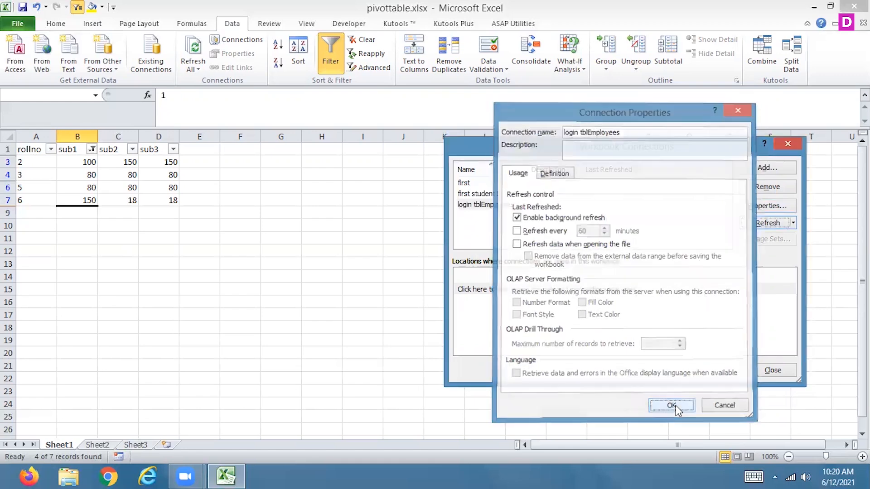
left_click(771, 371)
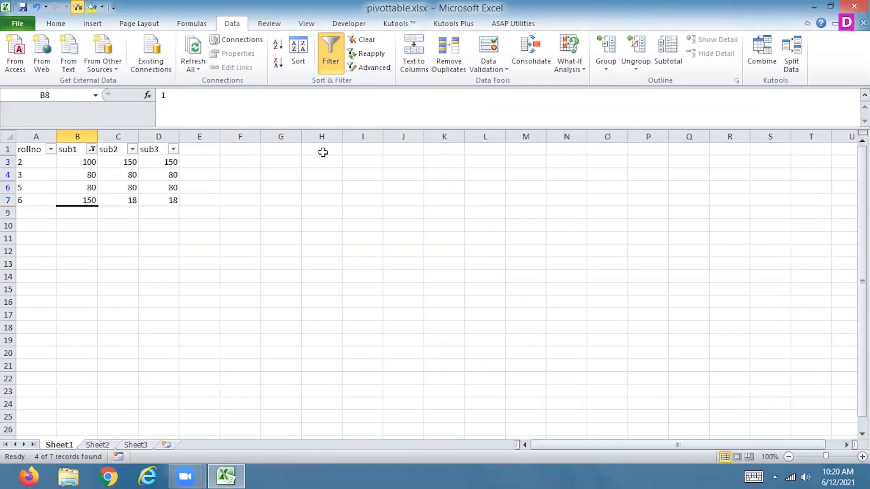
Clear the filter from the marks table and delete the stray value in cell B8 below it.
left_click(365, 40)
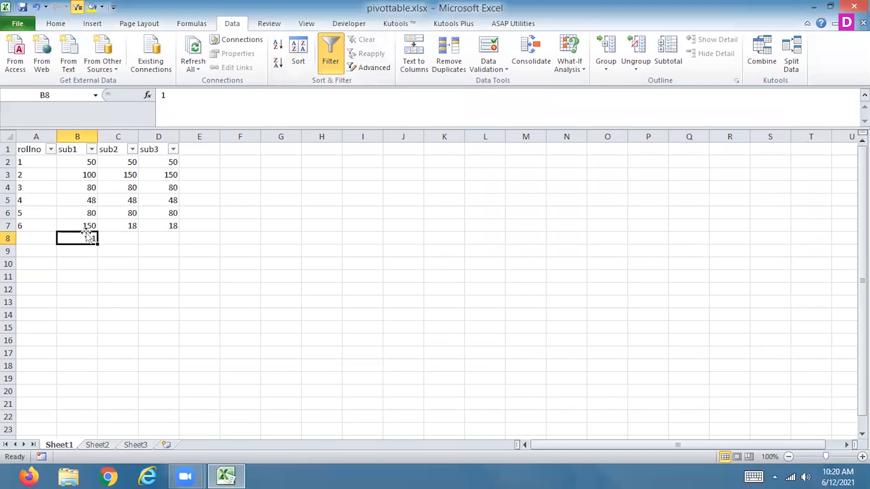
key("Up")
key("Up")
key("Up")
key("Up")
key("Up")
key("Up")
key("Up")
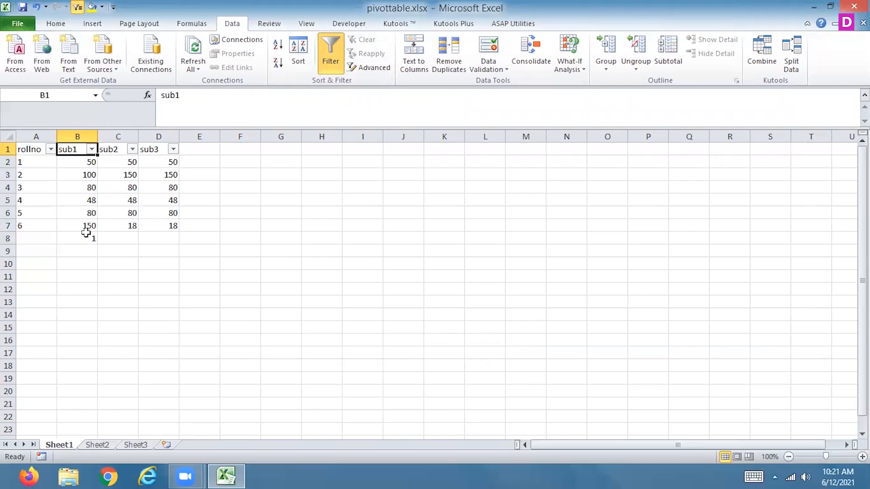
left_click_drag(29, 148, 150, 229)
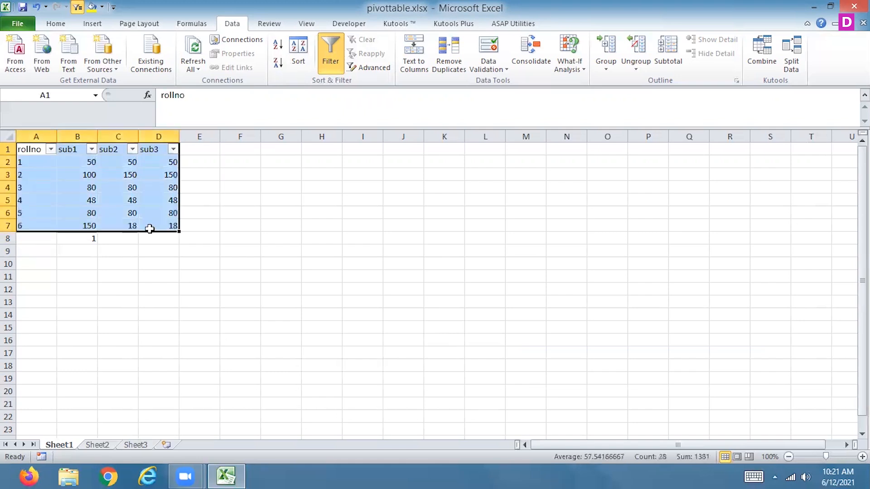
left_click(90, 239)
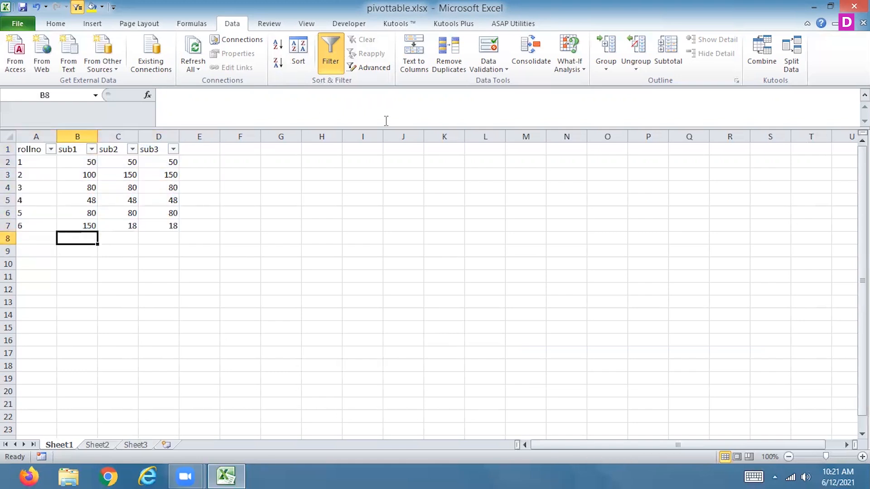
Look at the Advanced Filter options without applying them, and search Excel Help for "filter" and "advancefilter".
left_click(374, 67)
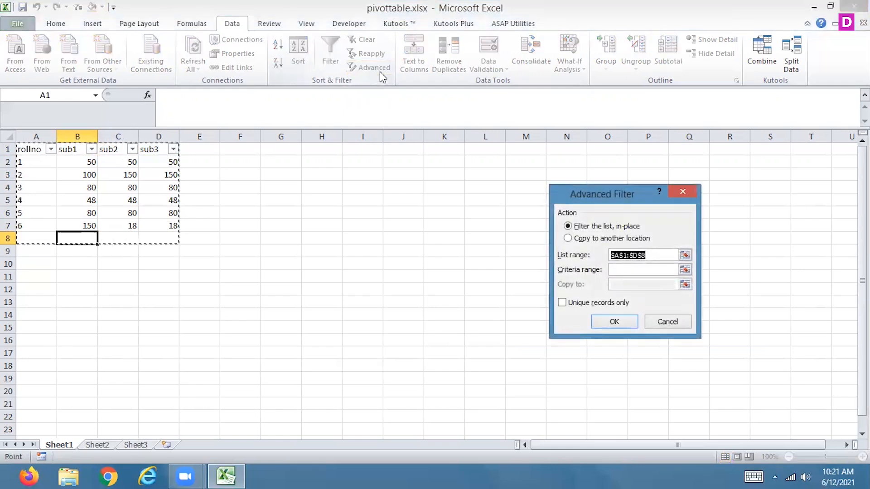
left_click(683, 194)
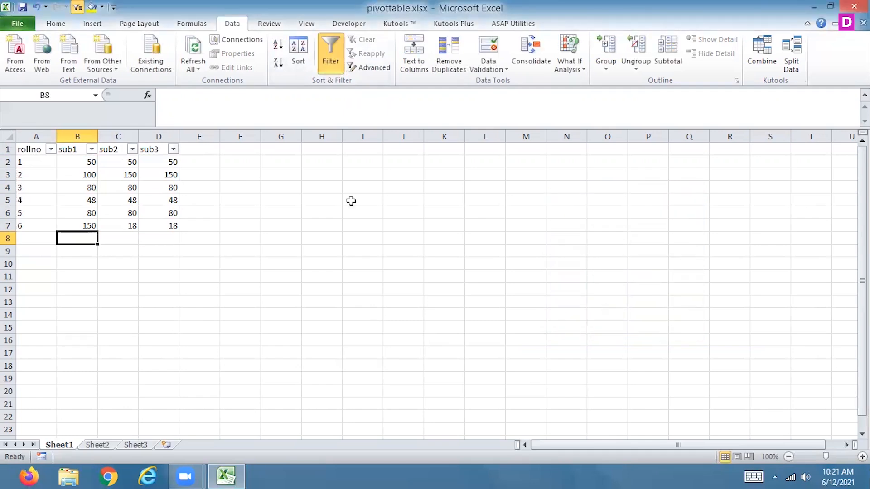
key("F1")
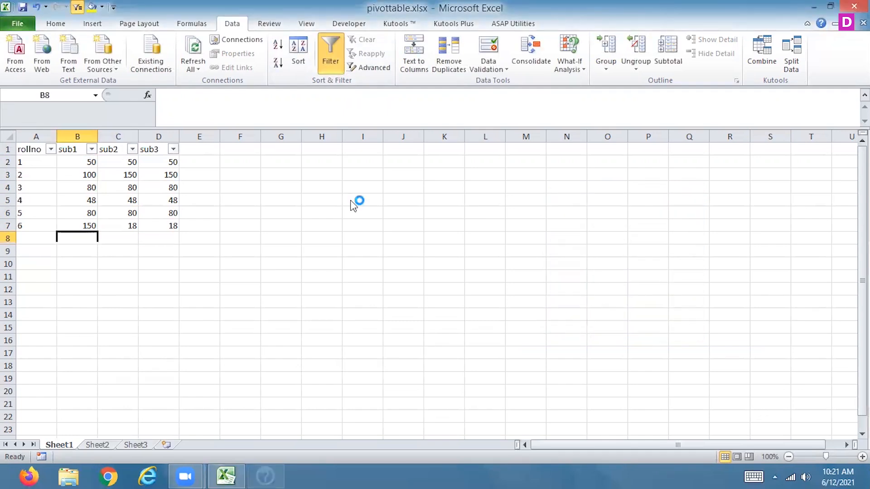
type("filter")
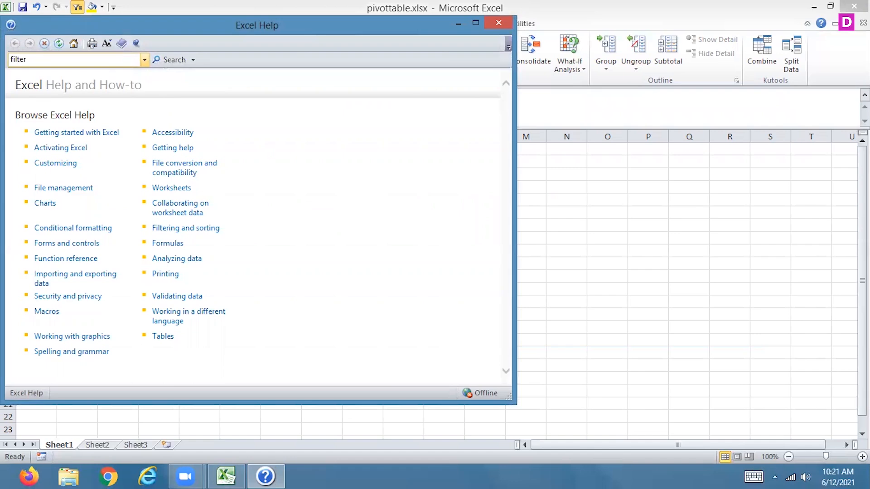
key("Return")
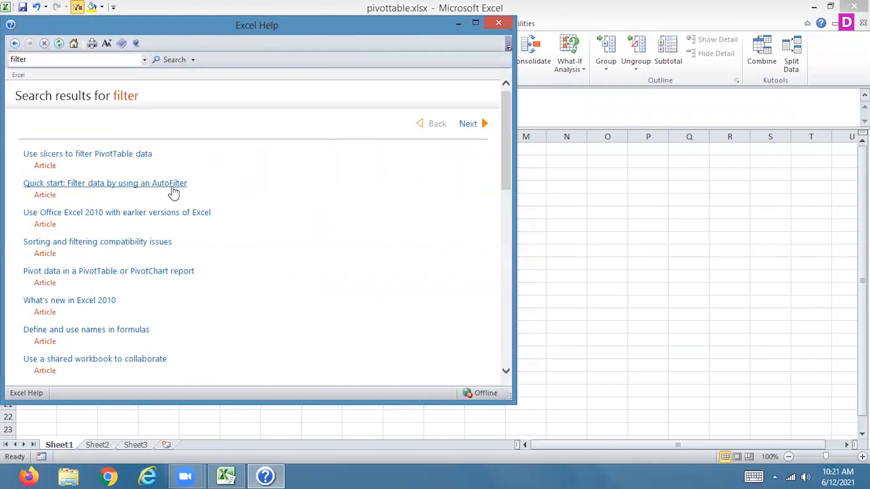
left_click(49, 62)
type("advancefilter")
key("Return")
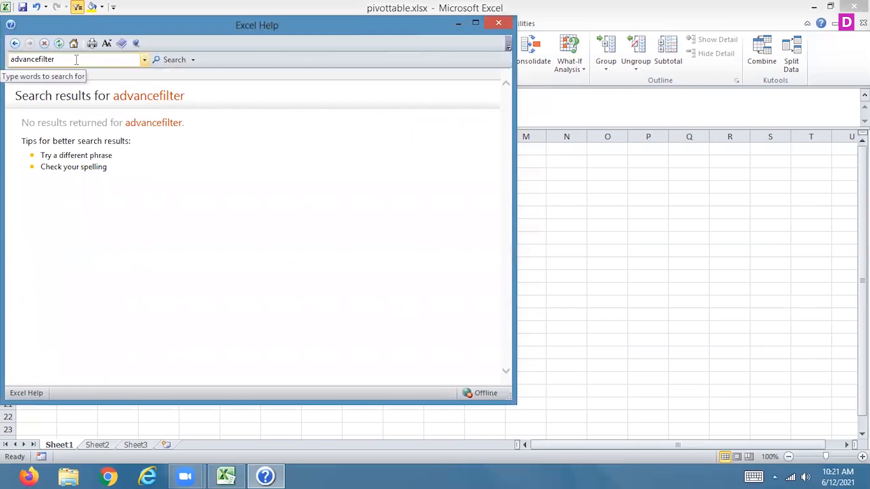
left_click(499, 22)
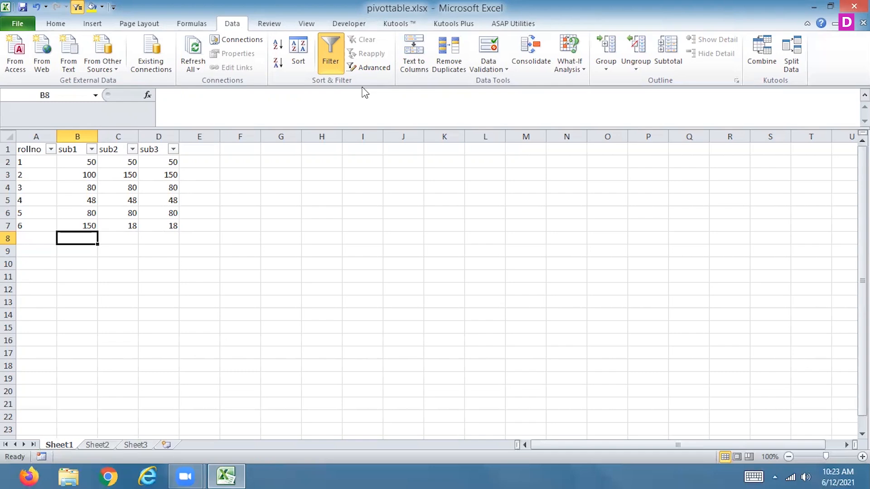
Copy the marks table's header and first record, A1:D2, to J1 on Sheet1 as a criteria block.
left_click(43, 150)
mouse_move(50, 153)
left_mouse_down()
mouse_move(75, 164)
mouse_move(42, 161)
left_mouse_up()
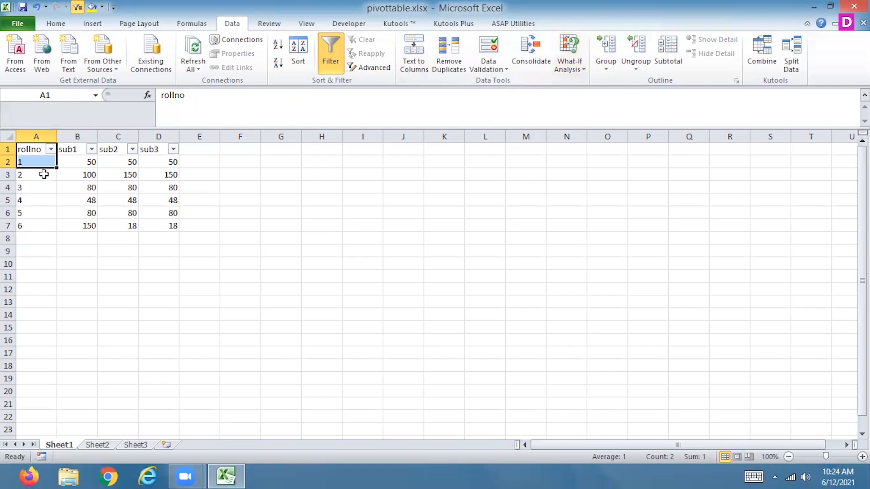
left_click_drag(35, 149, 164, 220)
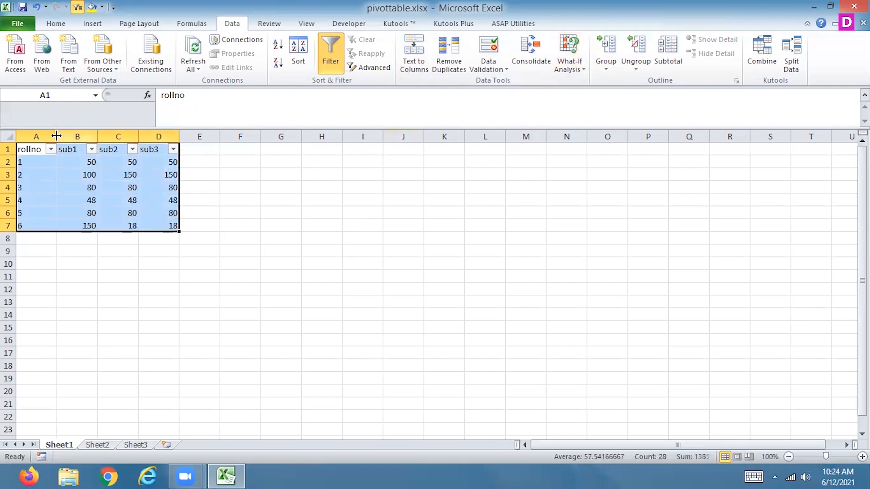
left_click_drag(36, 149, 151, 160)
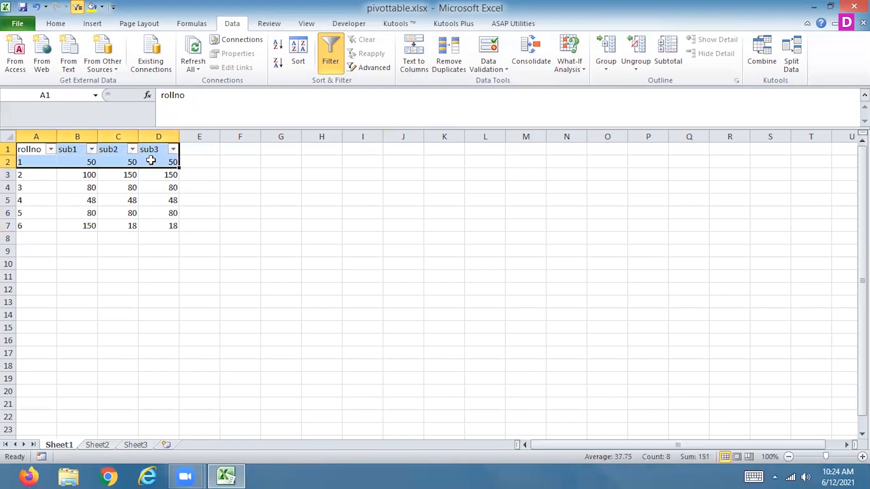
key("ctrl+c")
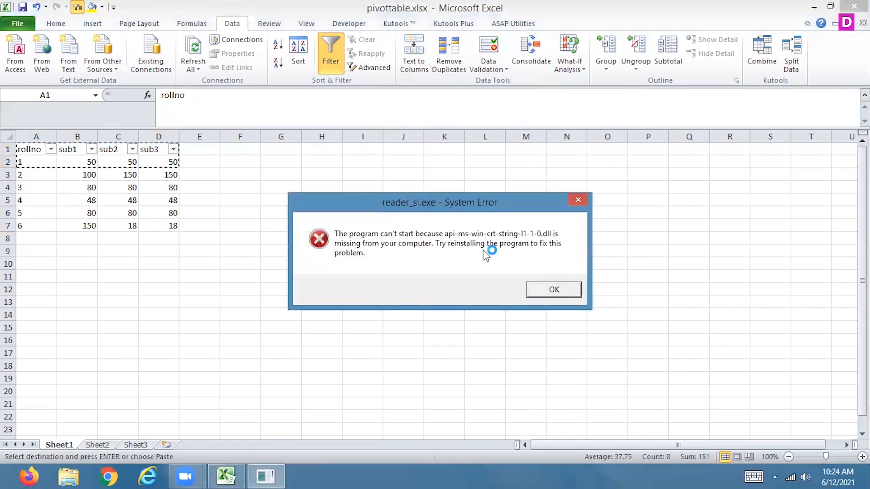
left_click(554, 291)
left_click(398, 150)
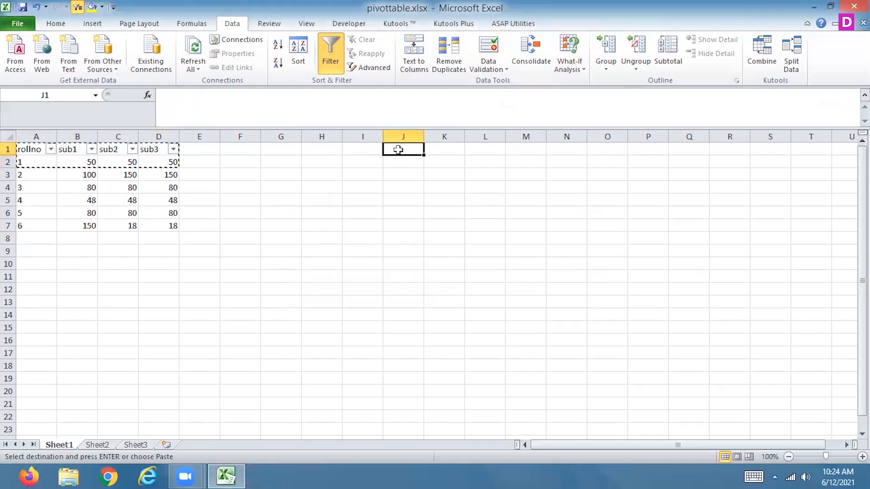
key("ctrl+v")
key("Escape")
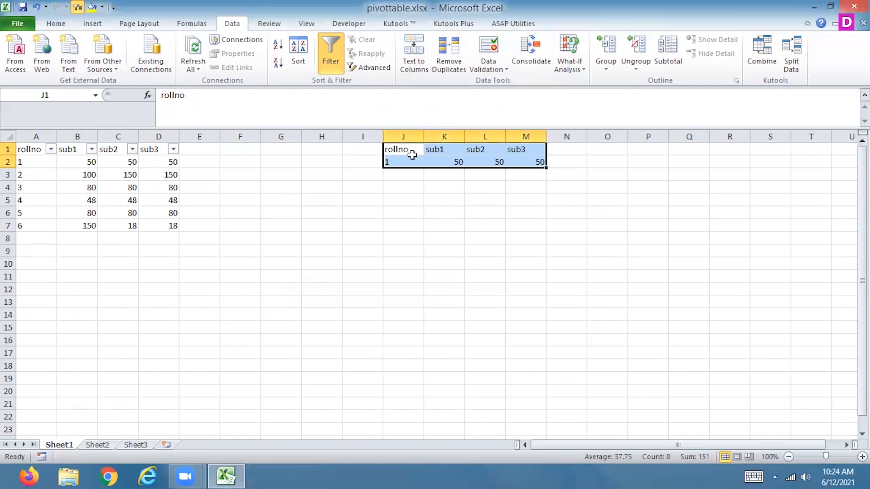
Start an Advanced Filter from Sheet2 that copies to another location, with Sheet1!$A$1:$D$7 as the list range.
left_click(98, 445)
left_click(369, 67)
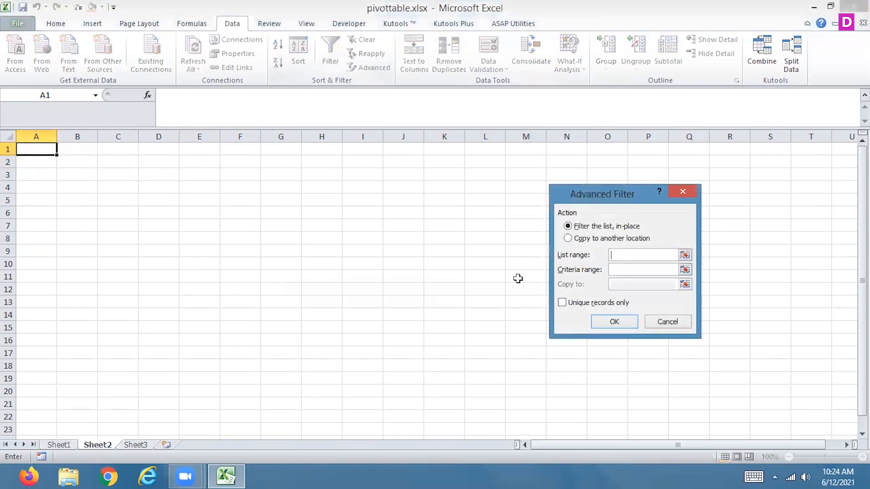
left_click(624, 239)
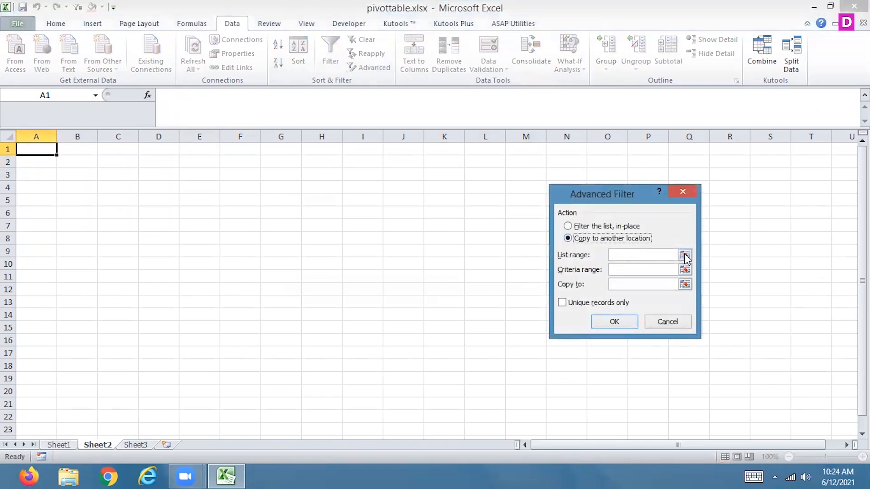
left_click(684, 255)
left_click(60, 445)
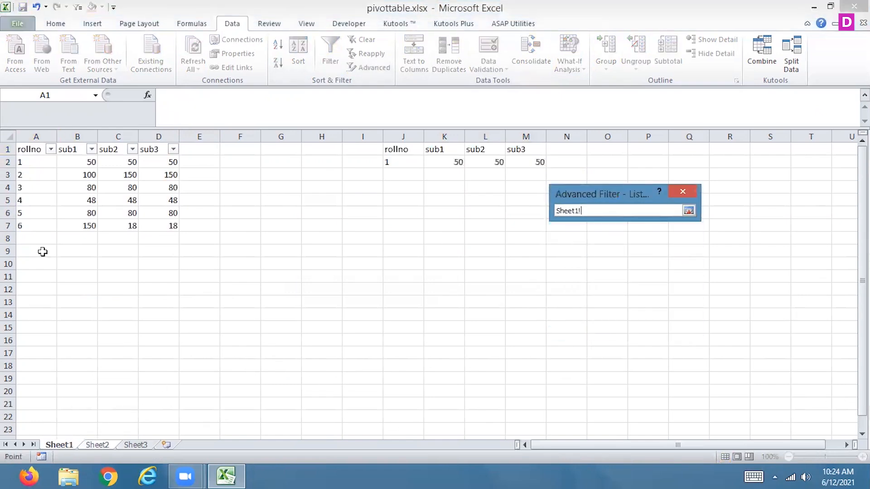
left_click_drag(26, 146, 173, 225)
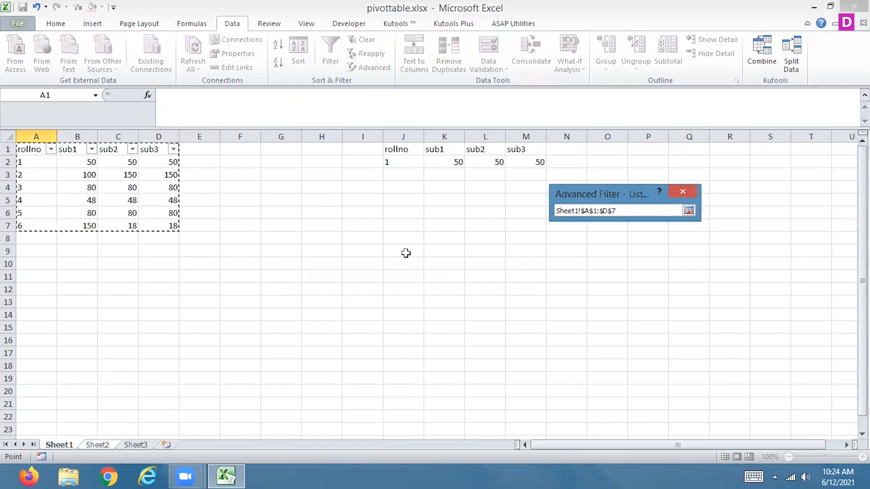
left_click(688, 211)
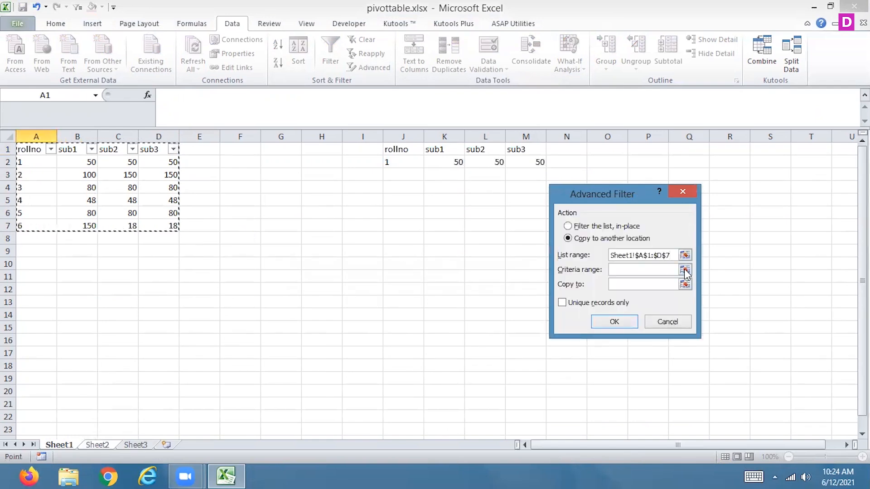
Try to run the Advanced Filter with Sheet1!$J$1:$M$2 as the criteria range and Sheet2!$A$1:$E$1 as the copy-to range.
left_click(687, 271)
left_click(62, 445)
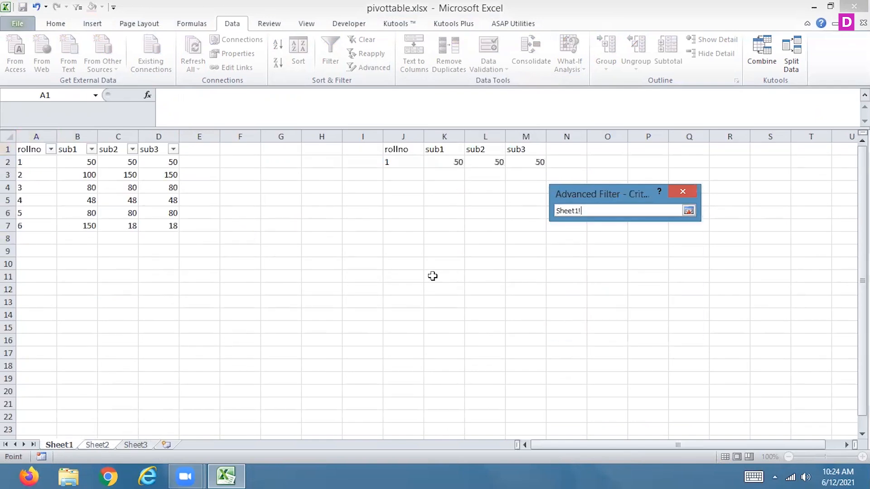
left_click_drag(396, 150, 537, 164)
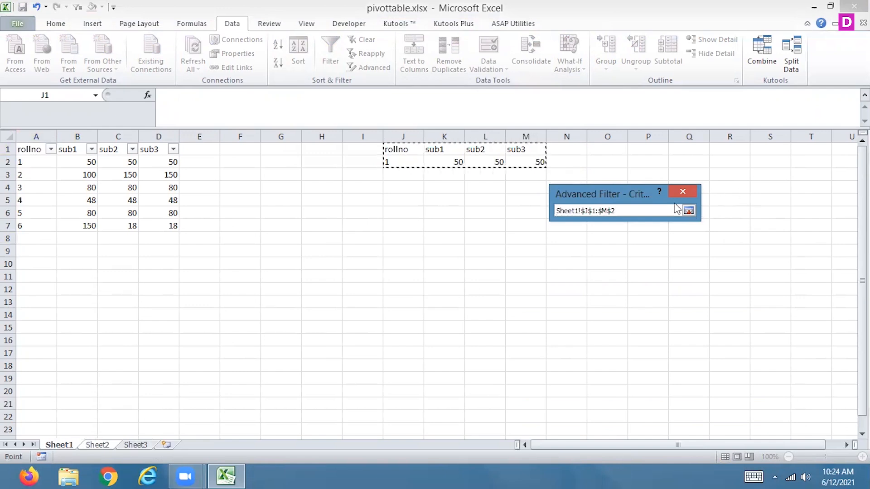
left_click(688, 210)
left_click(687, 285)
left_click_drag(43, 145, 199, 149)
left_click(688, 211)
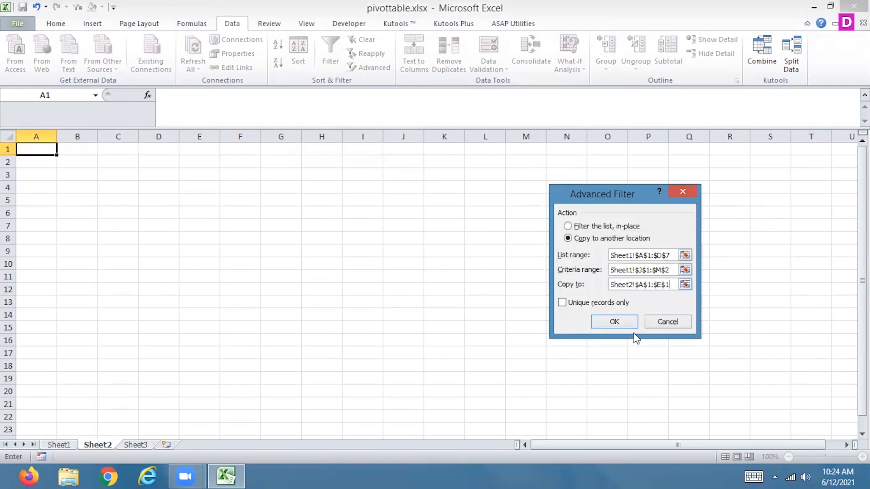
left_click(615, 322)
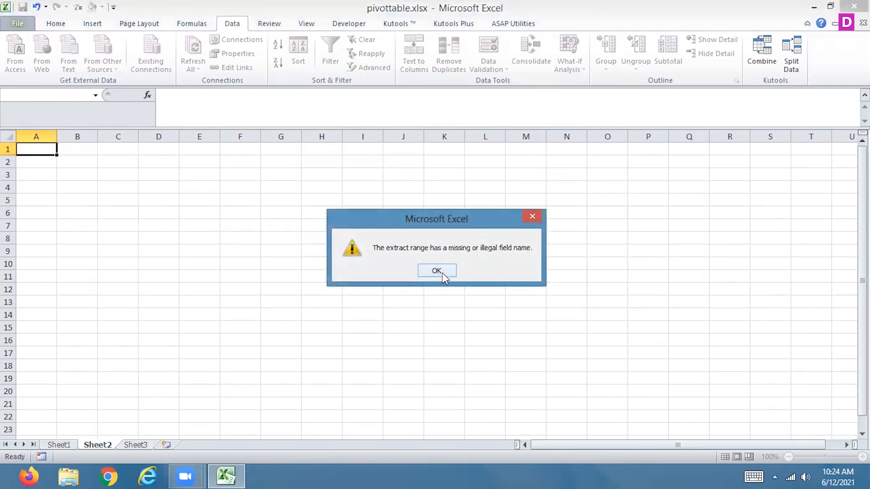
left_click(442, 272)
Check the criteria block on Sheet1, then restart the Advanced Filter from Sheet2, copying to another location with list range Sheet1!$A$1:$D$7.
left_click(55, 447)
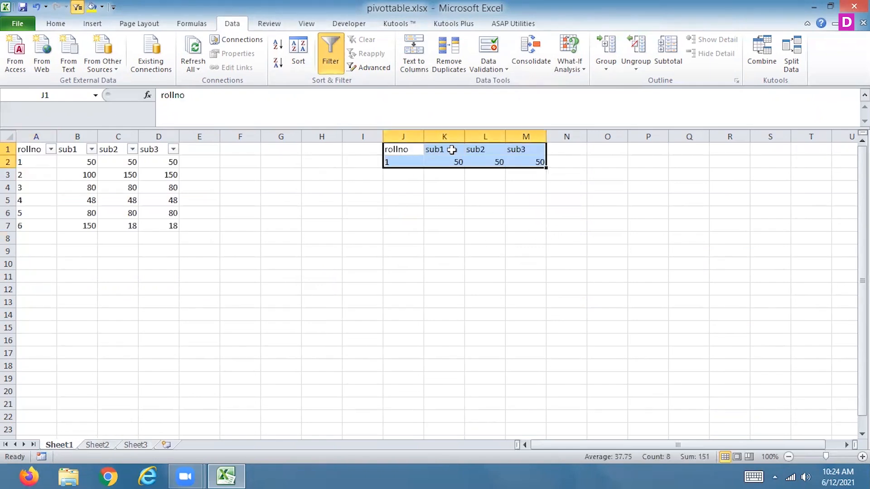
left_click(98, 446)
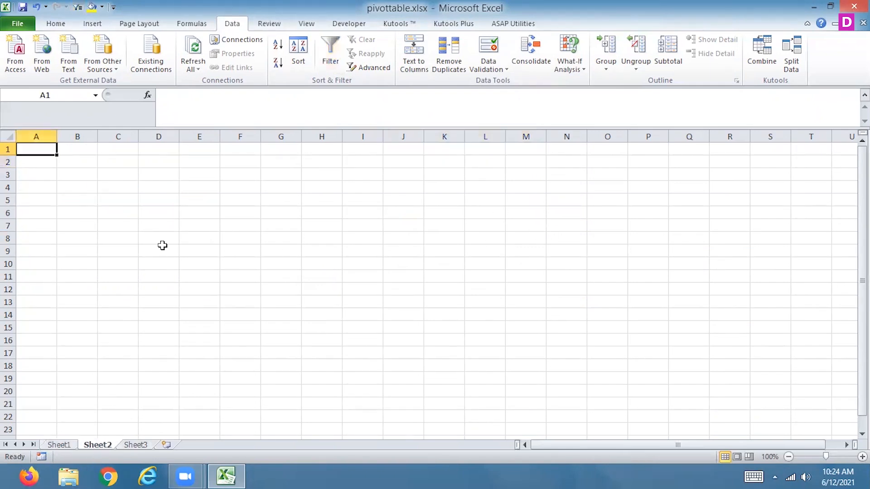
left_click(362, 68)
left_click(604, 239)
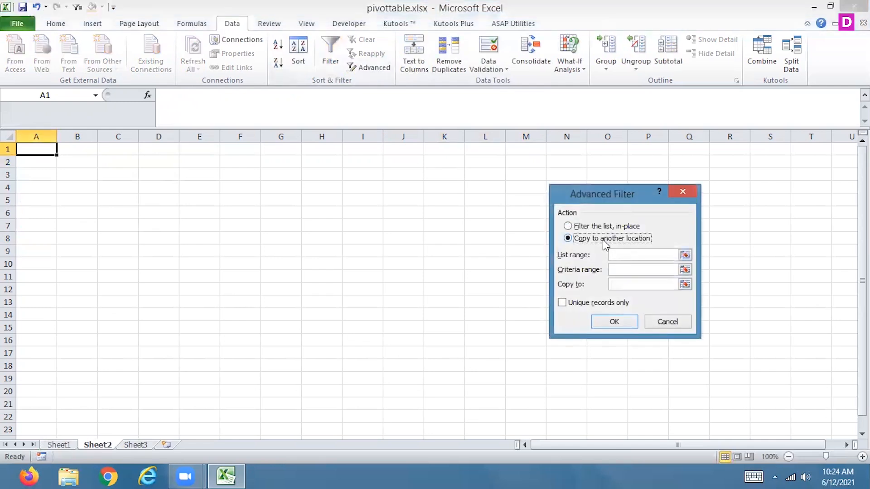
left_click(685, 255)
left_click(68, 446)
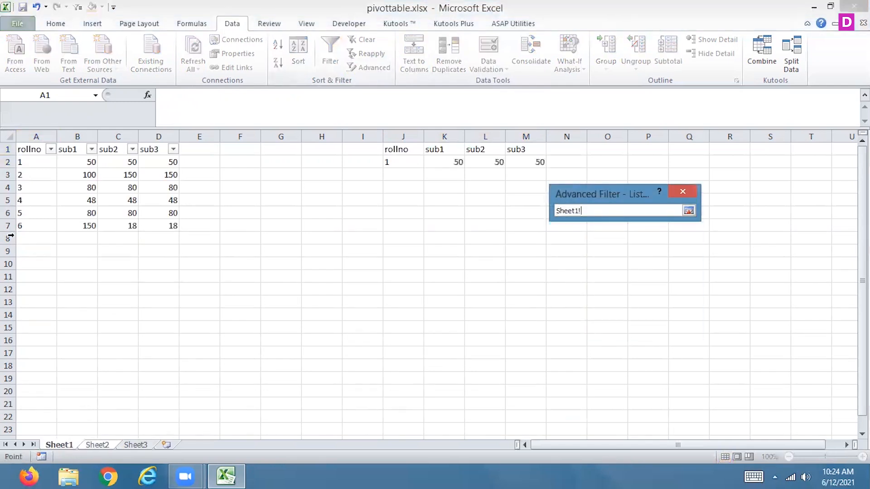
left_click_drag(39, 151, 176, 227)
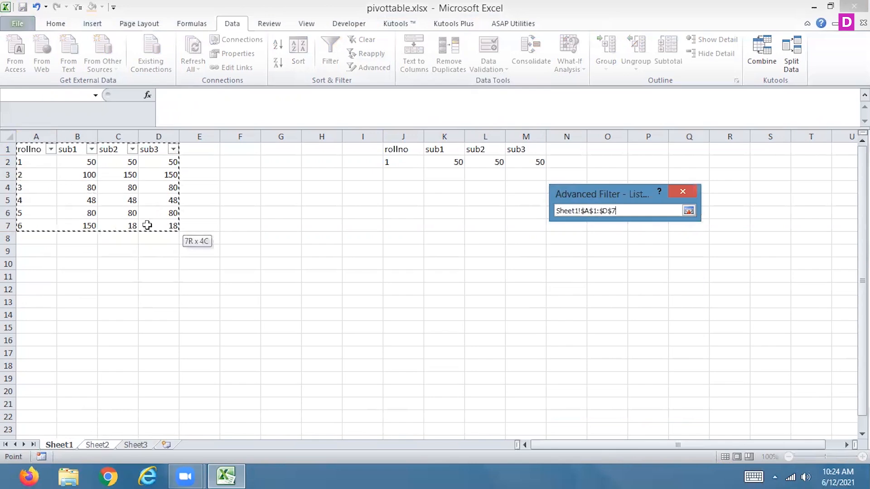
left_click(685, 211)
Set the criteria range to Sheet1!$J$1:$M$2 and the copy-to range to Sheet2!$A$1:$D$1, and run the filter.
left_click(685, 274)
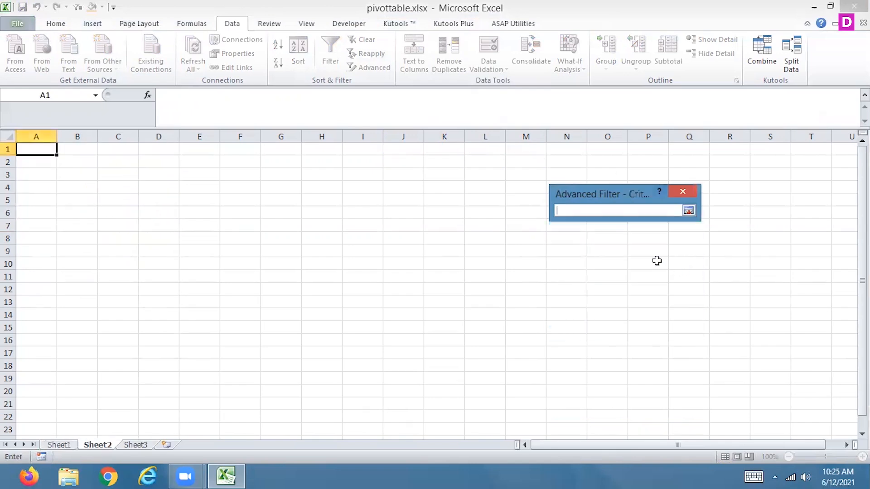
left_click(59, 445)
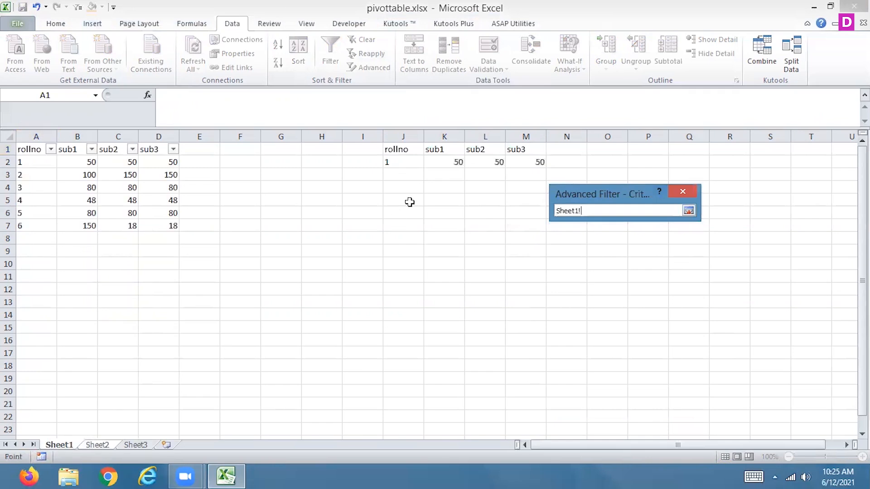
left_click_drag(393, 150, 542, 163)
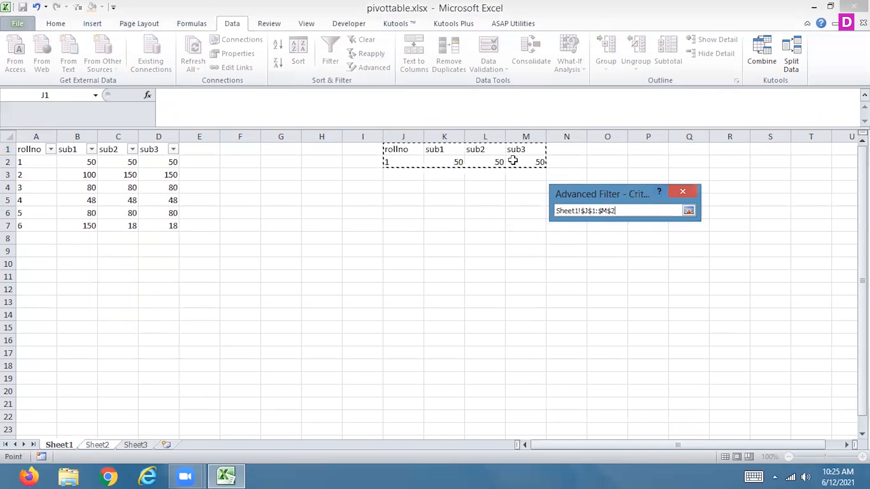
left_click(690, 210)
left_click(685, 286)
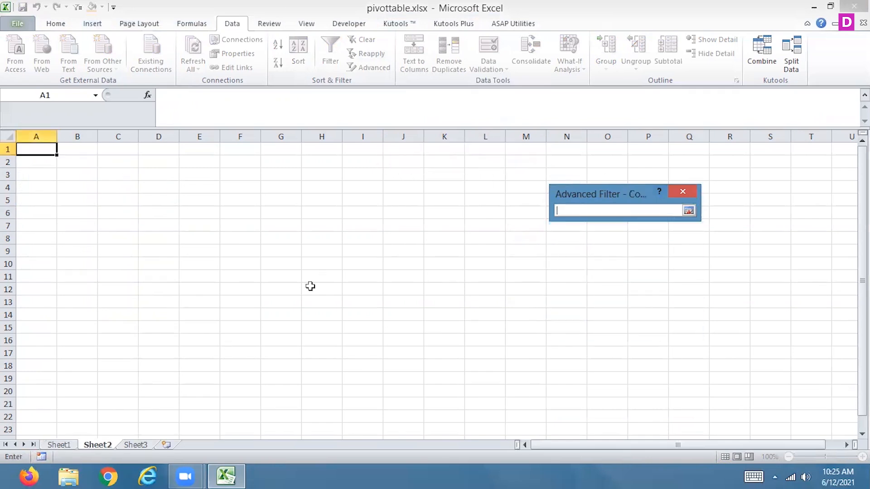
left_click_drag(39, 148, 145, 151)
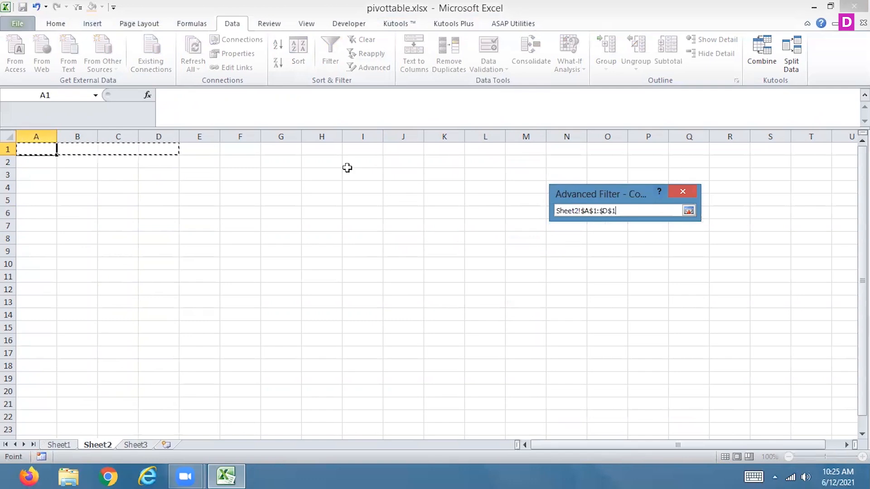
left_click(689, 211)
left_click(611, 323)
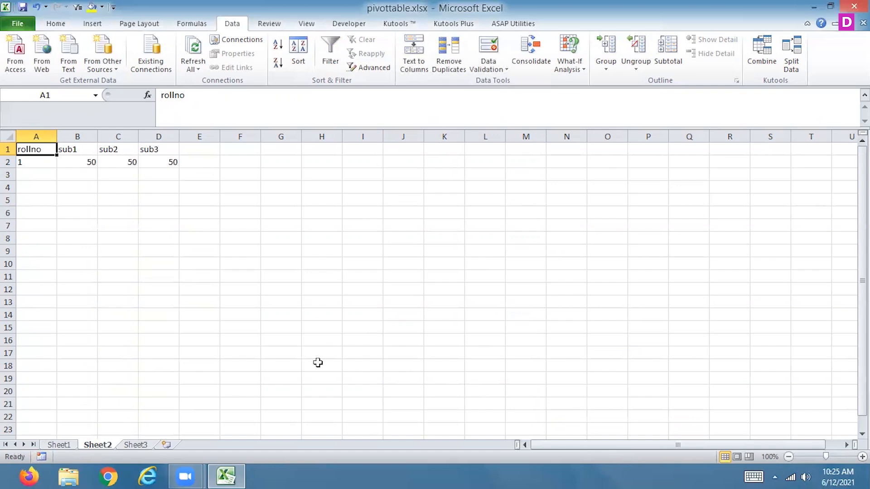
In the Sheet1 criteria block, delete the values in K2:M2 and enter >50 under sub1 in K2.
left_click(55, 446)
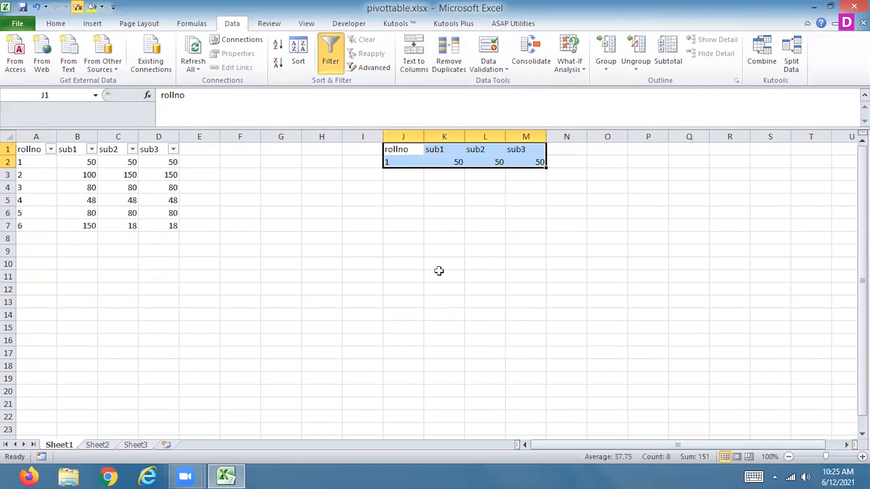
left_click_drag(448, 158, 540, 159)
key("Delete")
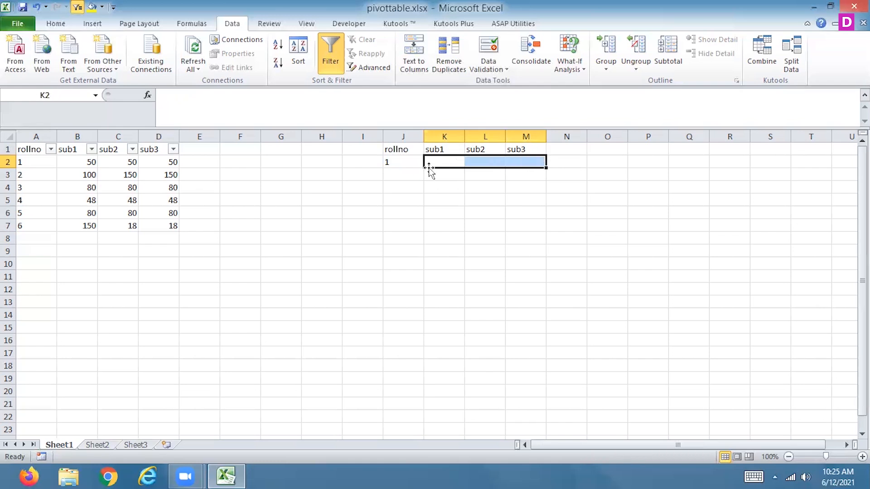
left_click(442, 162)
type(">50")
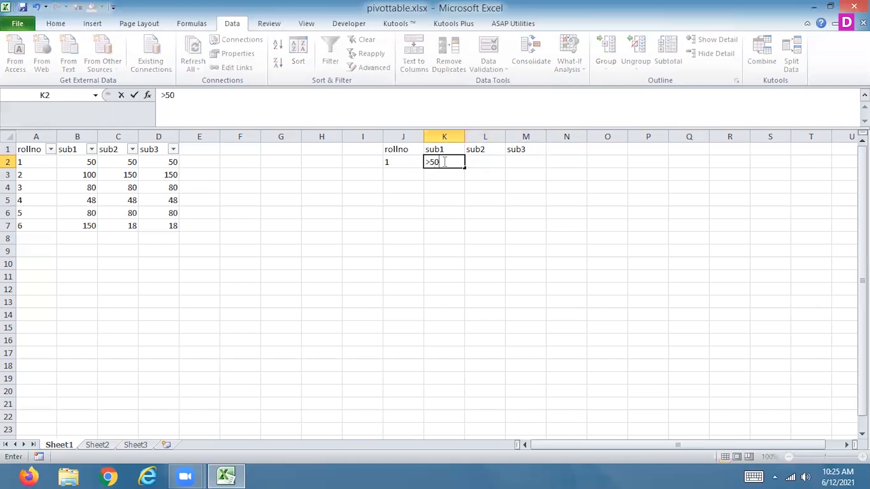
left_click(397, 171)
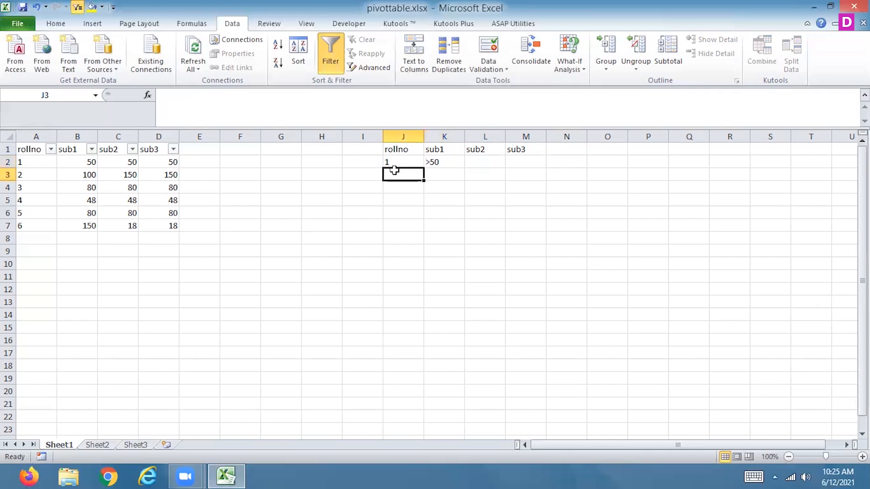
Clear all contents and formatting from the whole of Sheet2 and select cell A1.
left_click(97, 445)
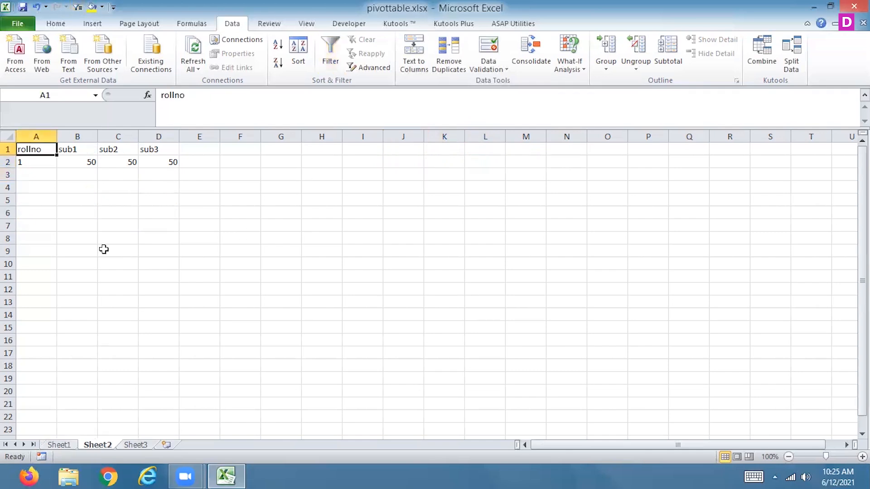
left_click(8, 136)
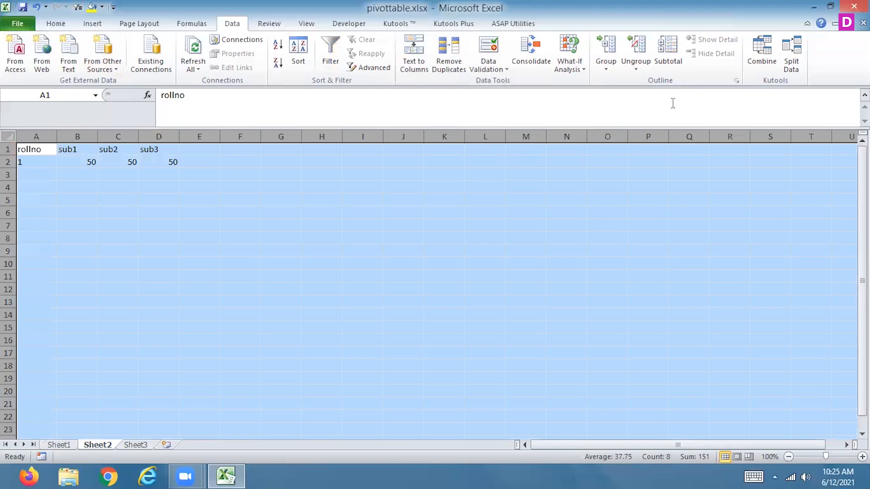
left_click(56, 23)
left_click(706, 69)
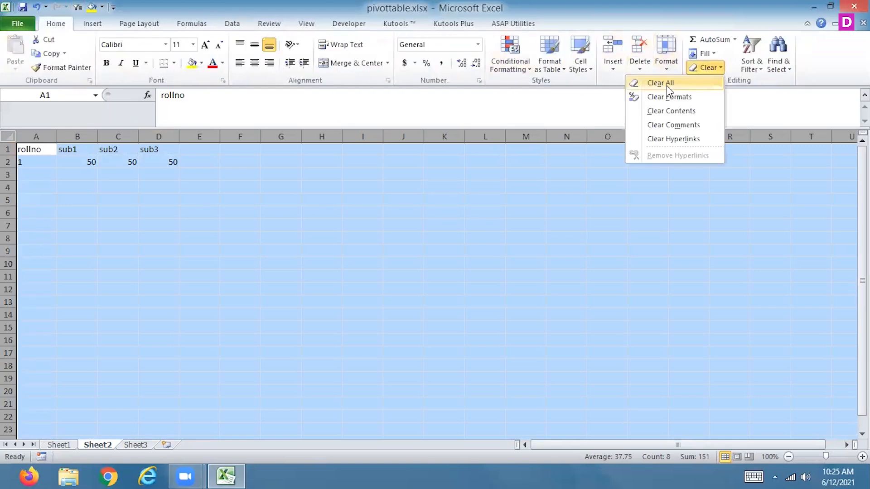
left_click(667, 85)
left_click(45, 150)
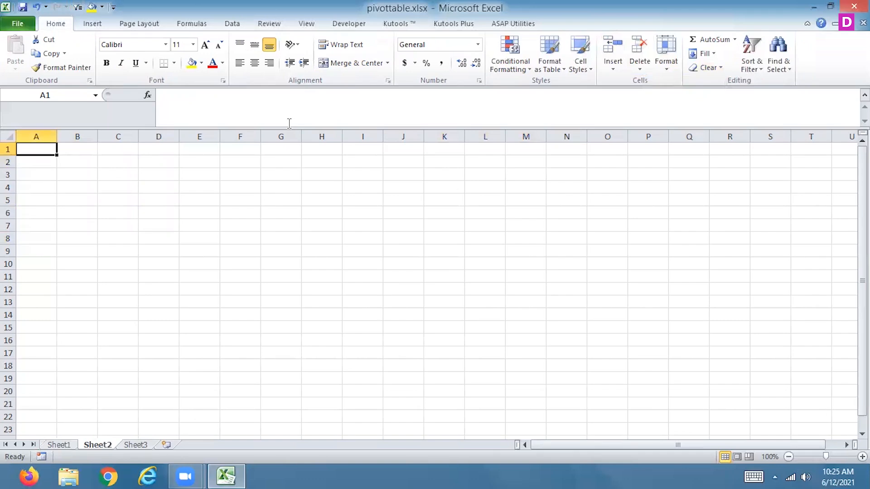
Start an Advanced Filter on the emptied Sheet2 that copies to another location, using Sheet1!$A$1:$D$7 as the list range.
left_click(231, 24)
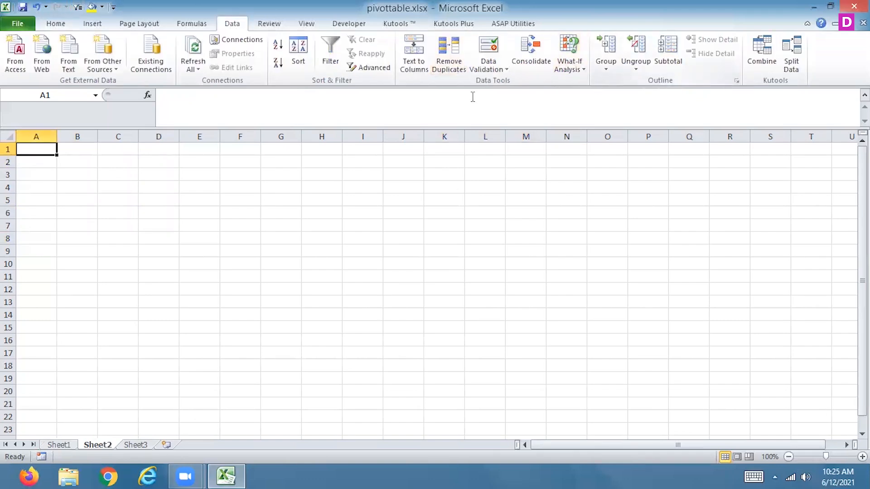
left_click(360, 67)
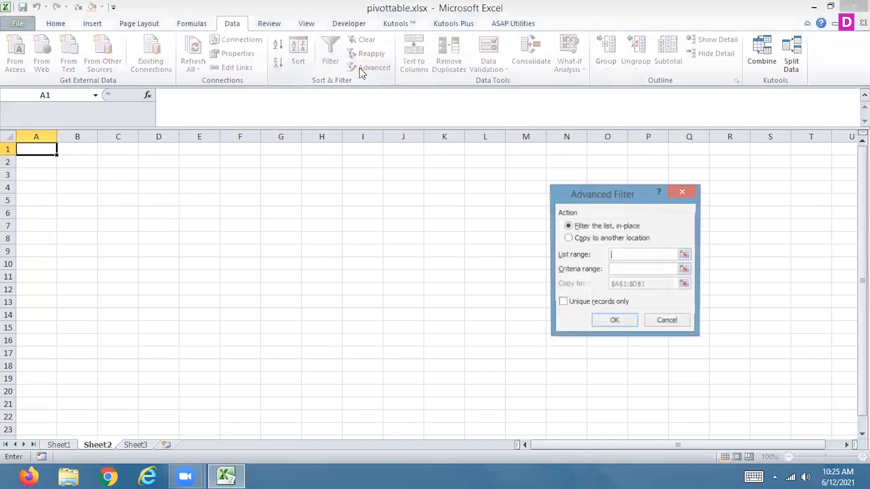
left_click(568, 238)
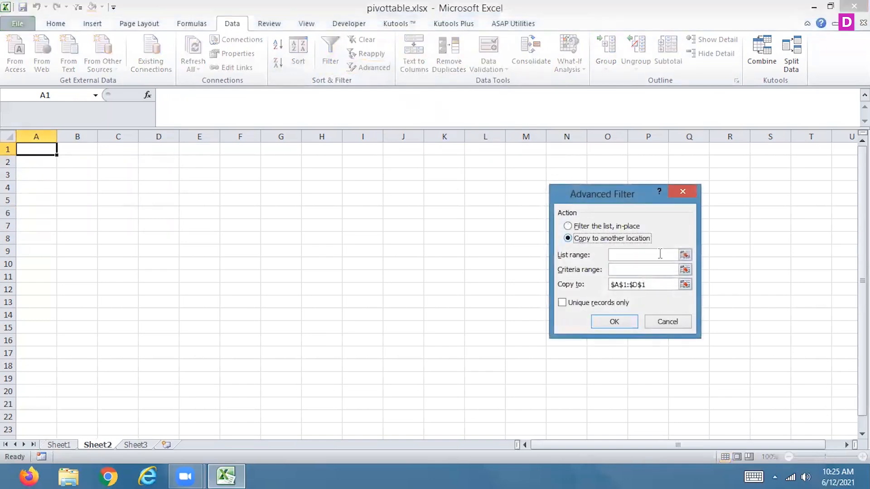
left_click(685, 255)
left_click(56, 446)
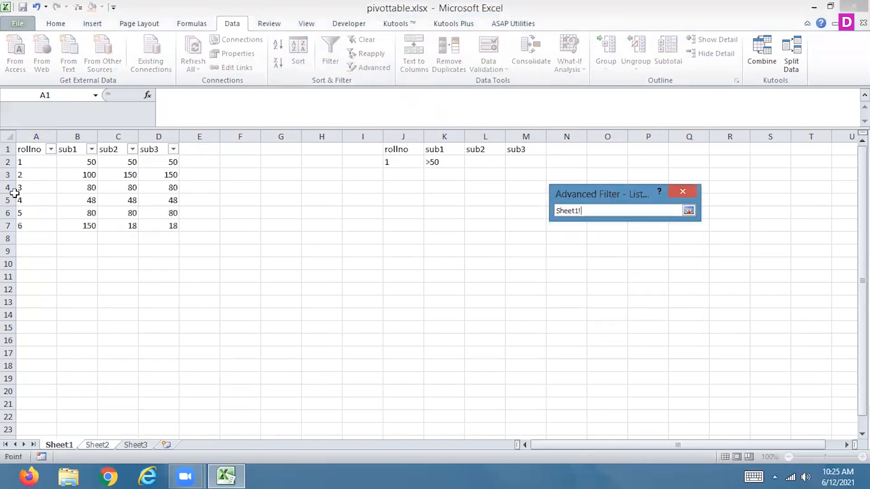
left_click_drag(24, 148, 164, 225)
left_click(688, 211)
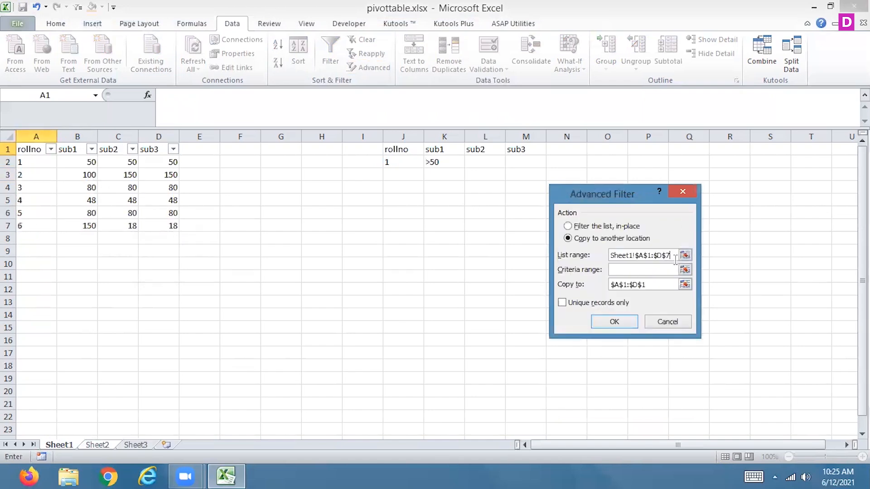
Set the criteria range to Sheet1!$J$1:$M$2 and run the filter with the existing copy-to range $A$1:$D$1.
left_click(685, 269)
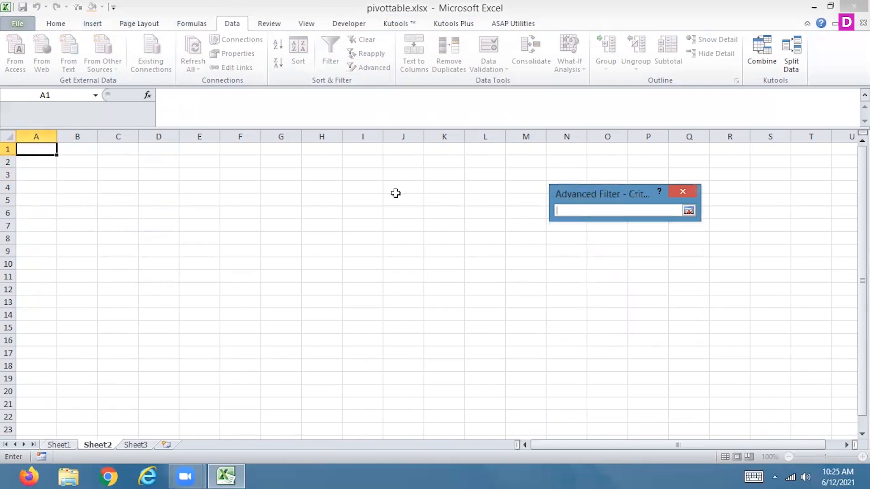
left_click(59, 445)
left_click_drag(392, 148, 521, 161)
left_click(688, 211)
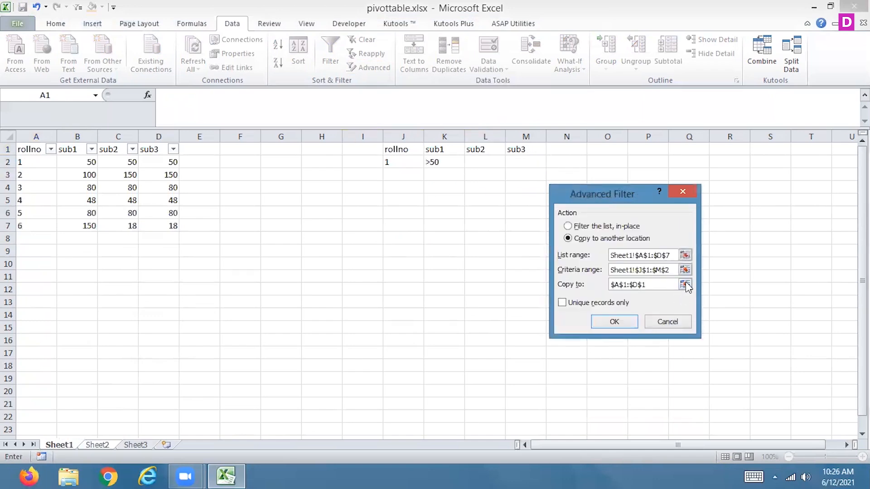
left_click(612, 321)
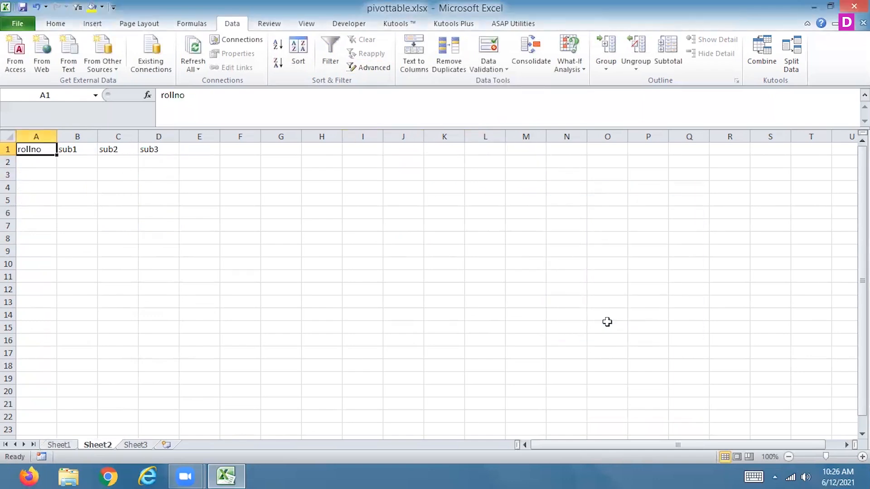
Delete the rollno criterion in J2 on Sheet1, leaving only the sub1 condition in the criteria block.
left_click(58, 446)
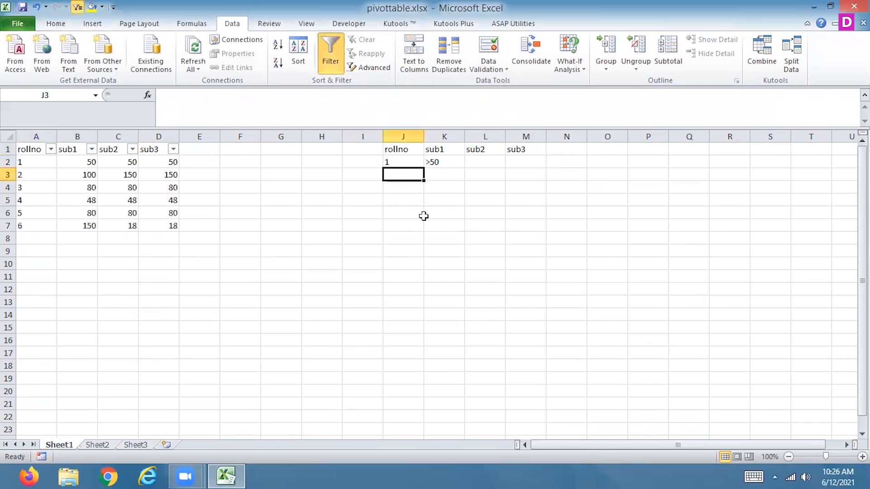
key("Up")
key("Delete")
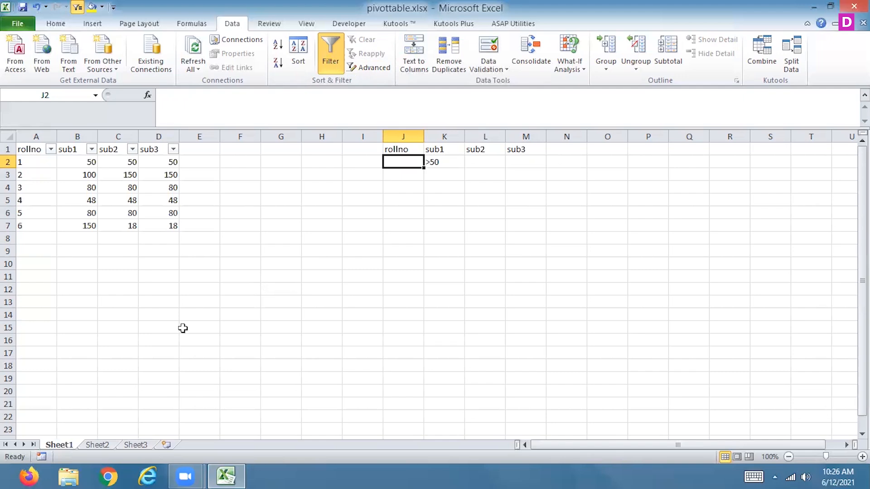
Clear all contents and formatting from the whole of Sheet2 and select cell A1.
left_click(96, 445)
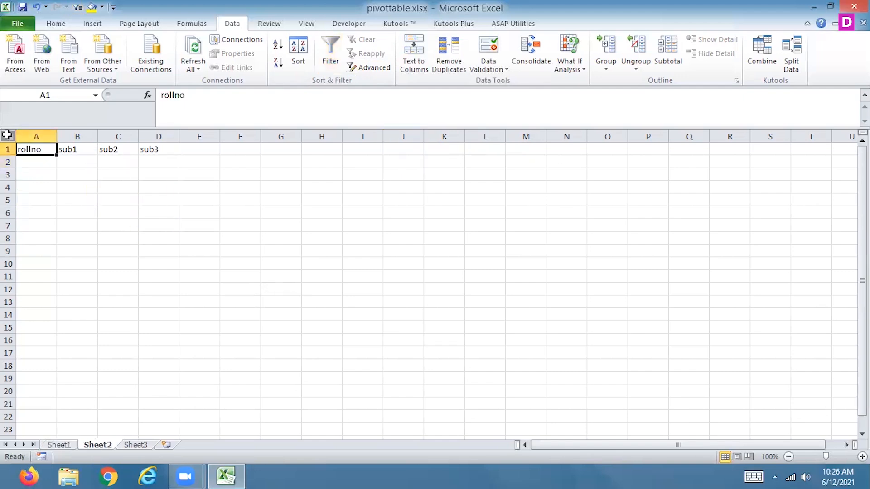
left_click(6, 136)
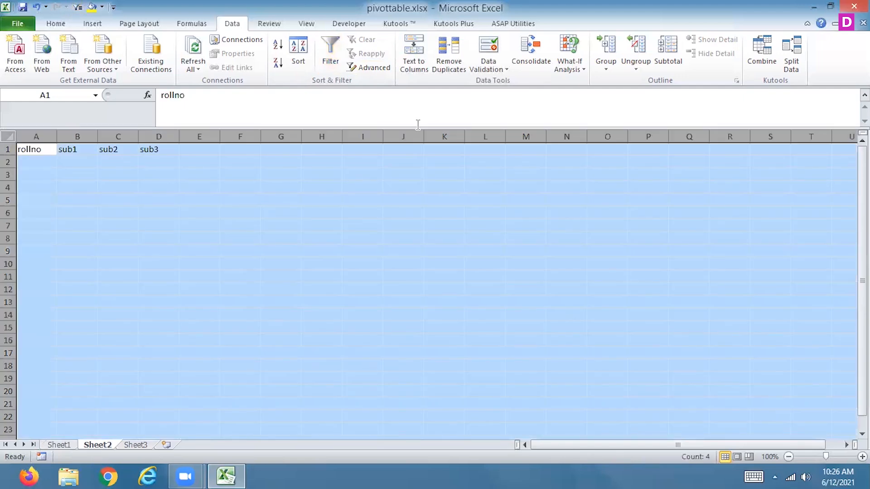
left_click(56, 23)
left_click(706, 75)
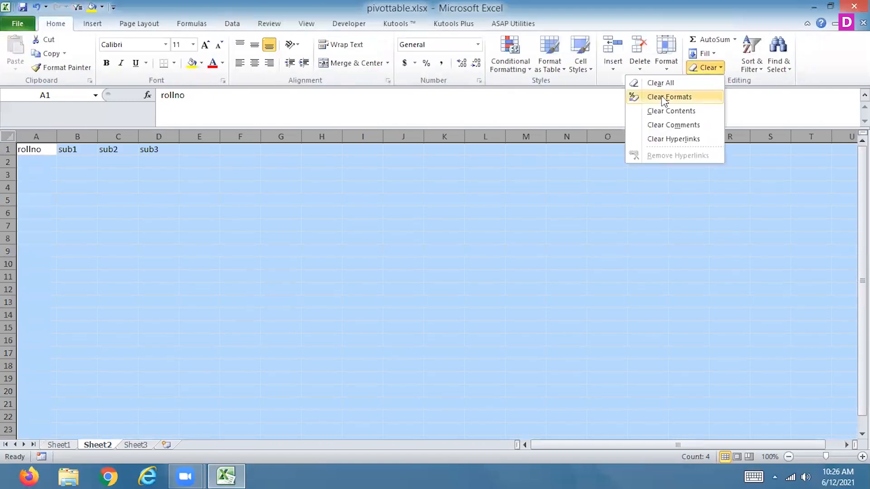
left_click(662, 83)
left_click(48, 151)
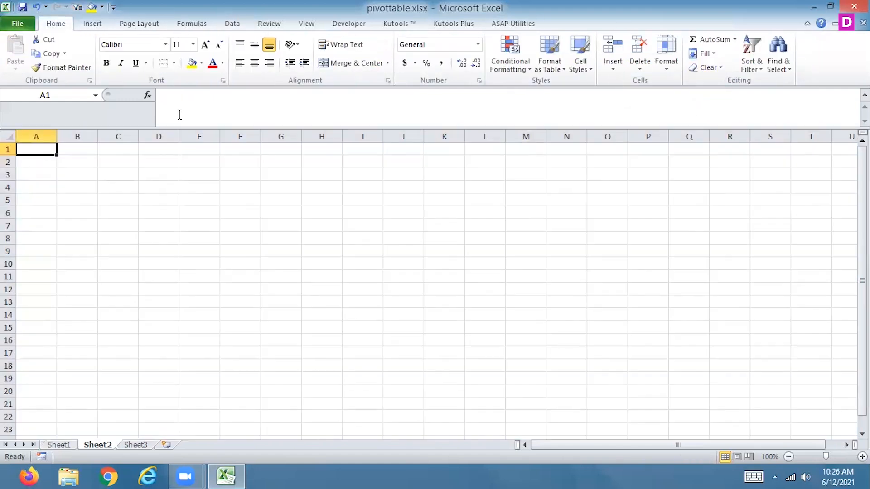
Start an Advanced Filter on Sheet2 that copies to another location, with Sheet1!$A$1:$D$7 as the list range.
left_click(229, 24)
left_click(374, 68)
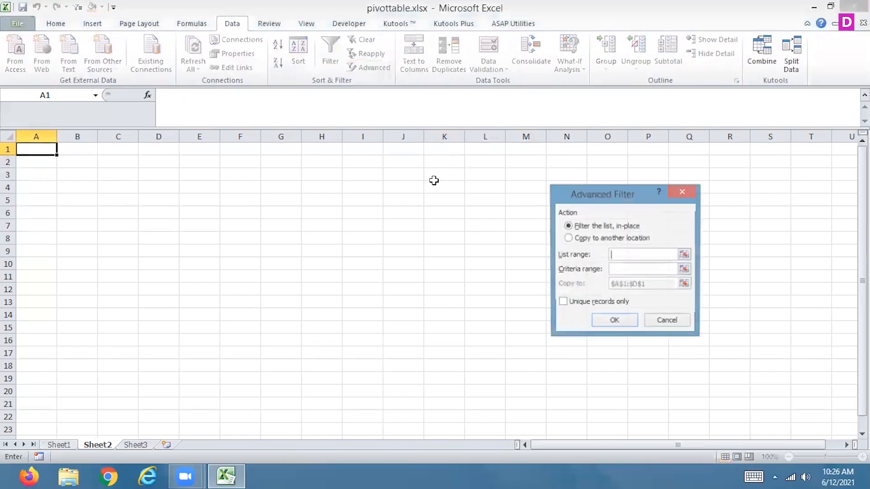
left_click(589, 238)
left_click(685, 256)
left_click(58, 446)
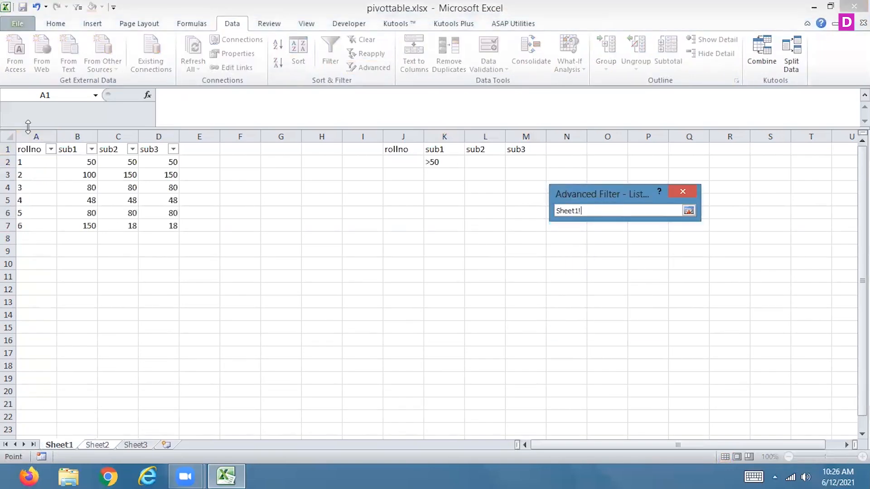
left_click_drag(52, 150, 159, 221)
left_click(689, 211)
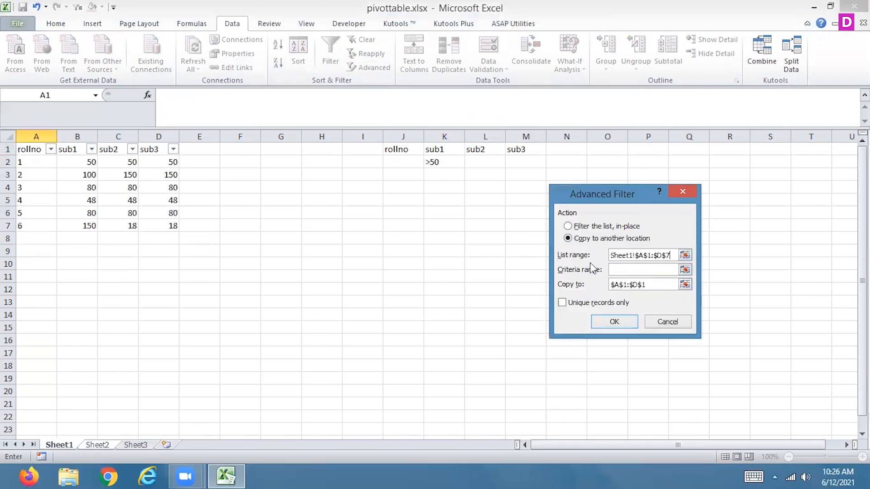
Set the criteria range to Sheet1!$J$1:$M$2 and run the filter, keeping $A$1:$D$1 as the copy-to range.
left_click(685, 270)
left_click(64, 446)
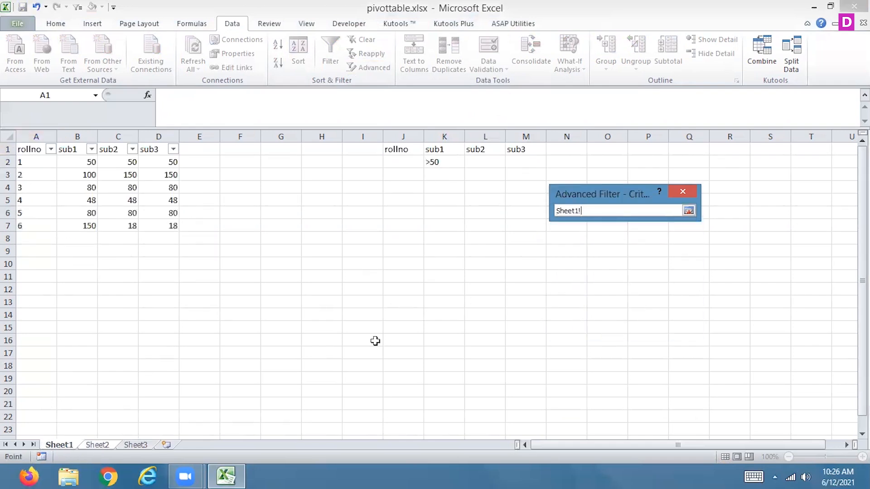
left_click_drag(401, 149, 518, 167)
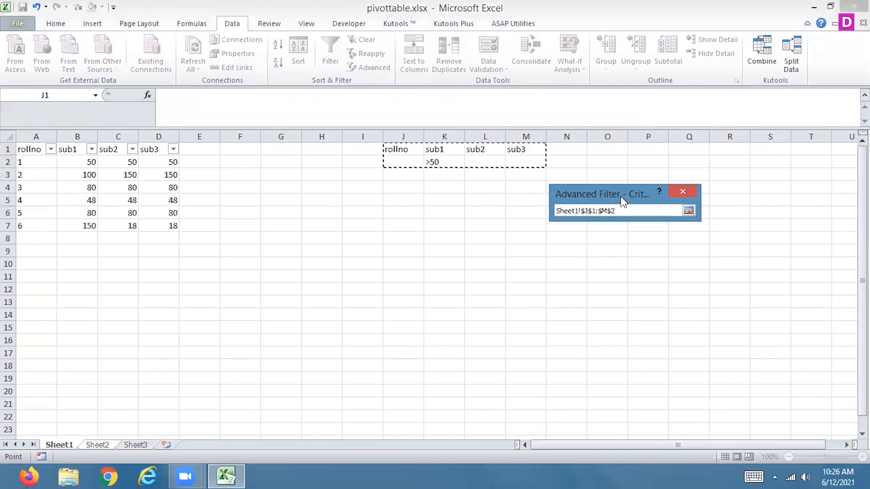
left_click(688, 211)
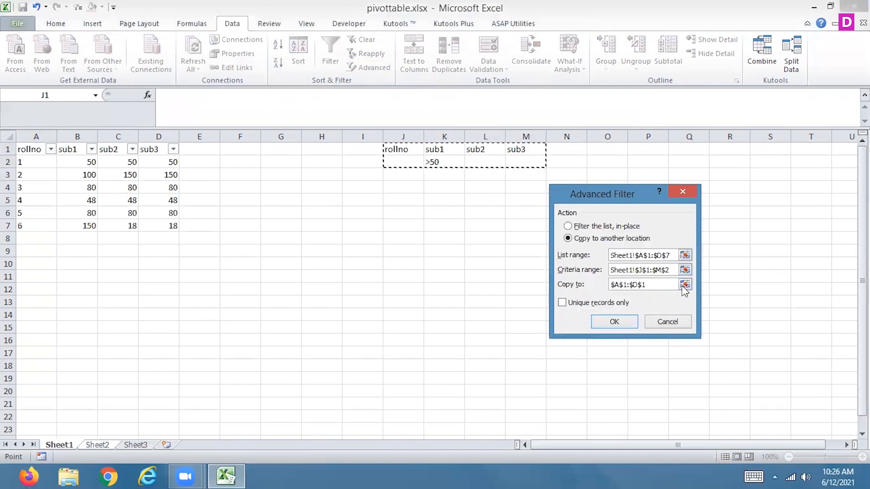
left_click(609, 320)
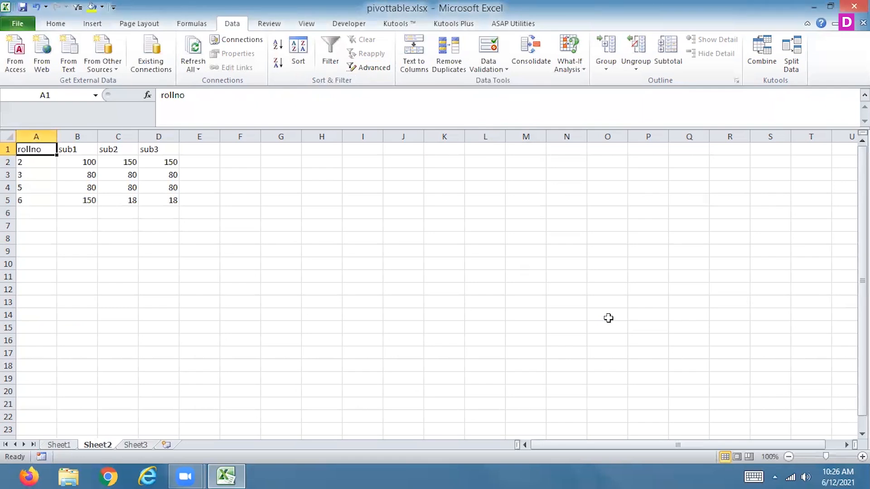
Add a second criteria row on Sheet1 by entering 1 under rollno in cell J3.
left_click(61, 445)
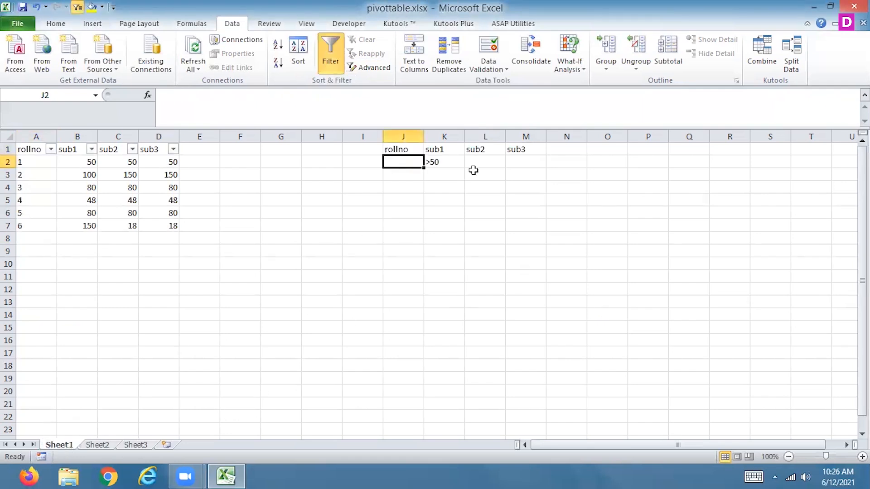
left_click(405, 176)
type("1")
key("Return")
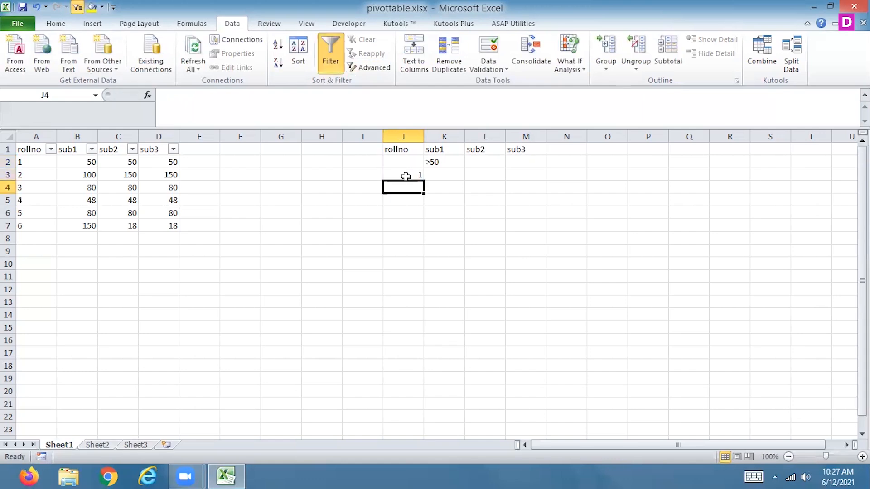
Clear all of the filtered records from Sheet2, including formatting, and select cell A1.
left_click(98, 445)
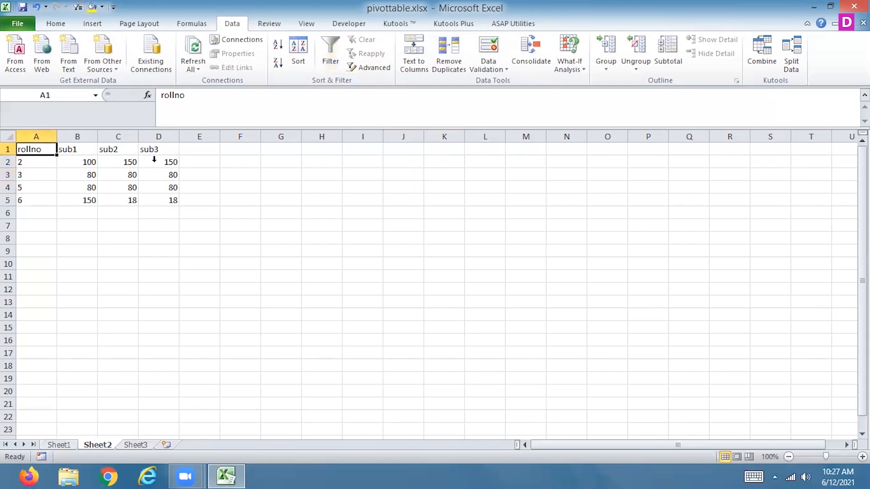
left_click(8, 137)
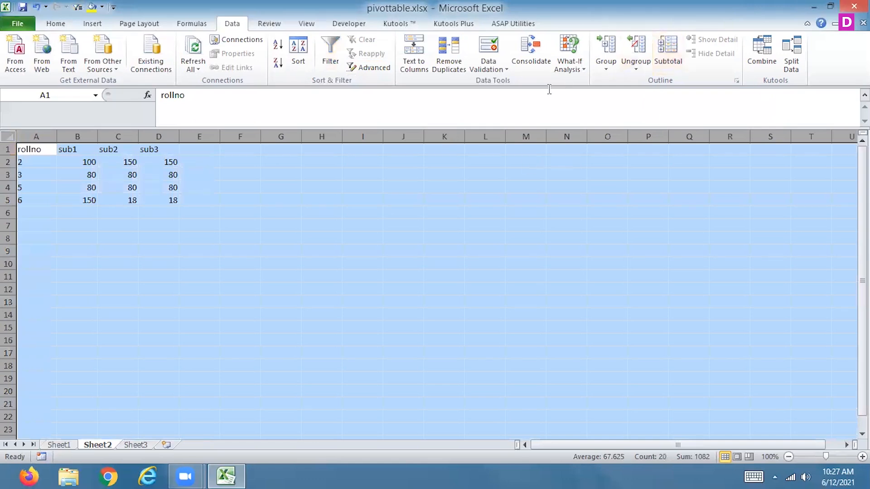
left_click(56, 23)
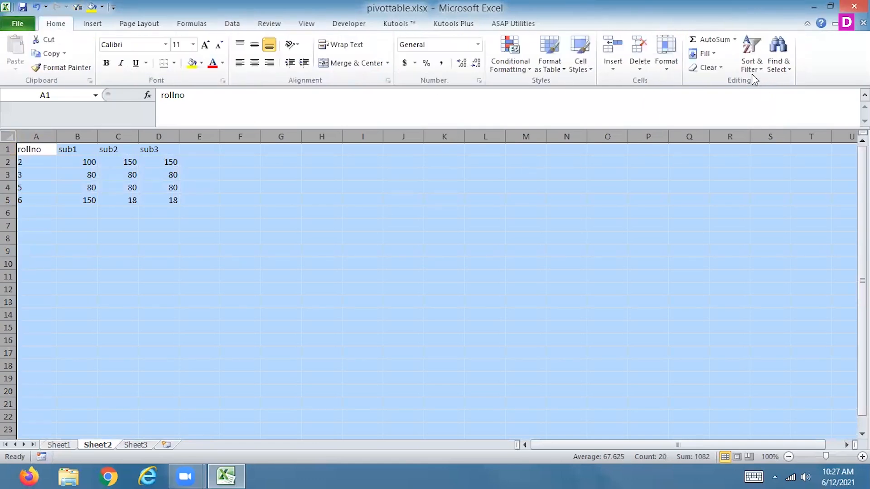
left_click(707, 68)
left_click(661, 82)
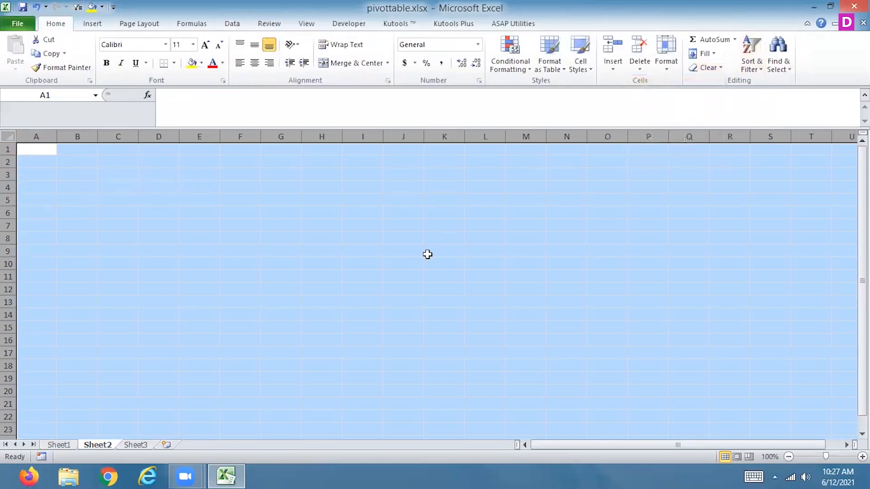
left_click(34, 155)
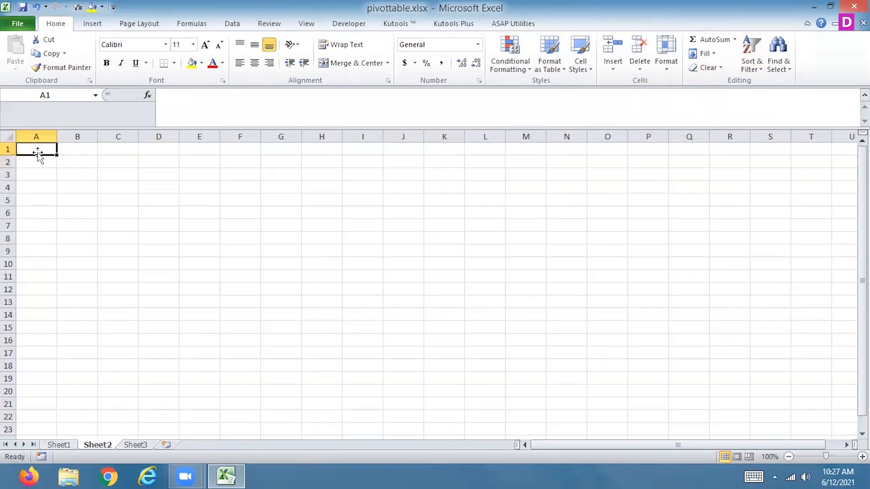
Start another Advanced Filter on Sheet2 that copies to another location, using Sheet1!$A$1:$D$7 as the list range.
left_click(227, 23)
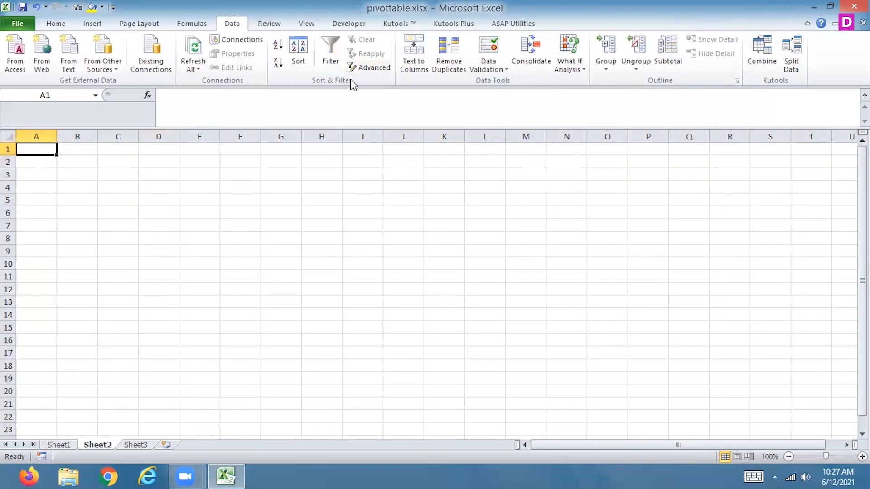
left_click(387, 67)
left_click(607, 239)
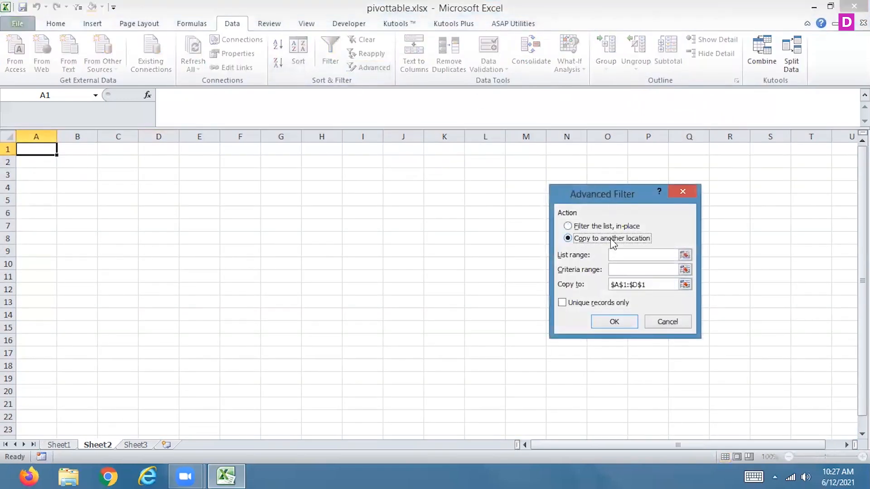
left_click(685, 255)
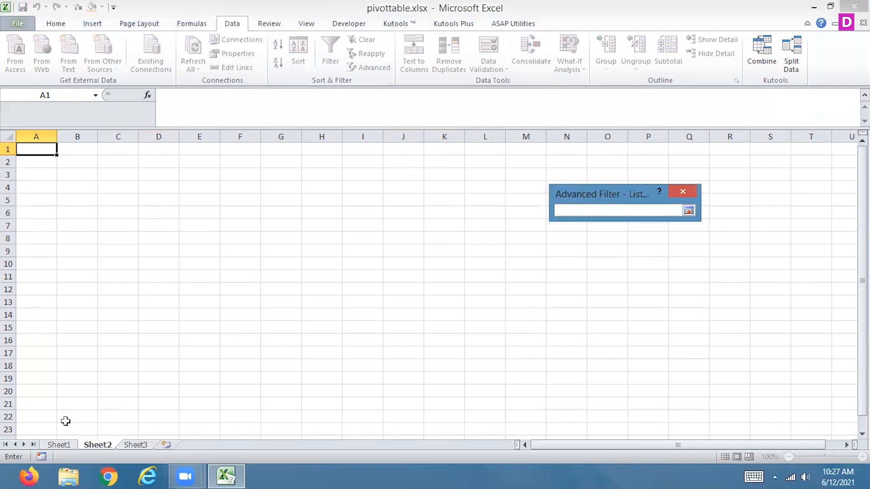
left_click(59, 445)
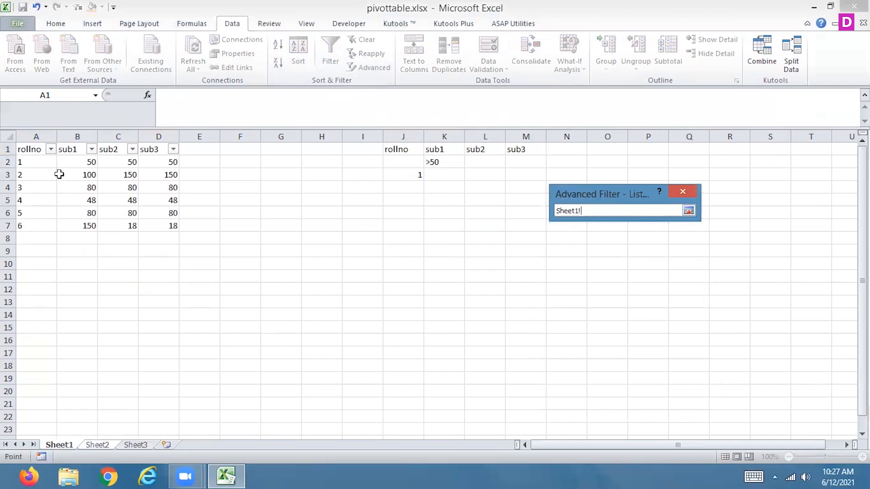
left_click_drag(35, 149, 161, 230)
left_click(688, 211)
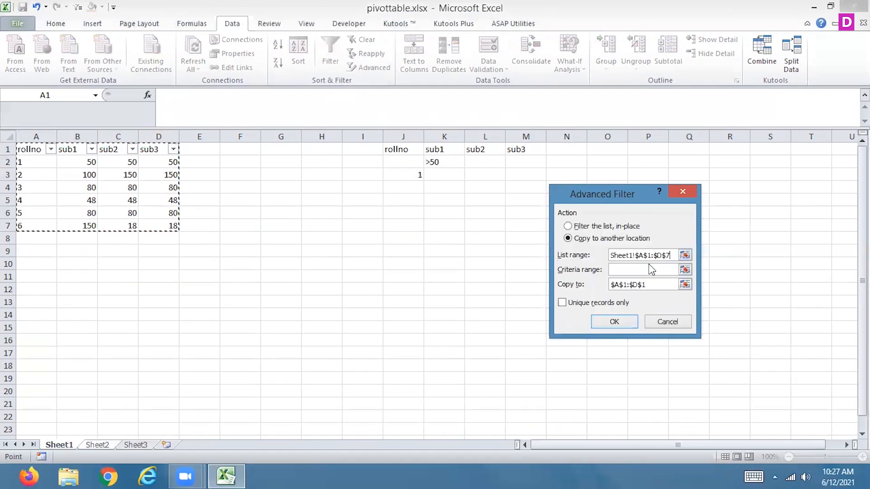
Set the criteria range to both condition rows, Sheet1!$J$1:$M$3, and run the filter with the existing copy-to range $A$1:$D$1.
left_click(685, 271)
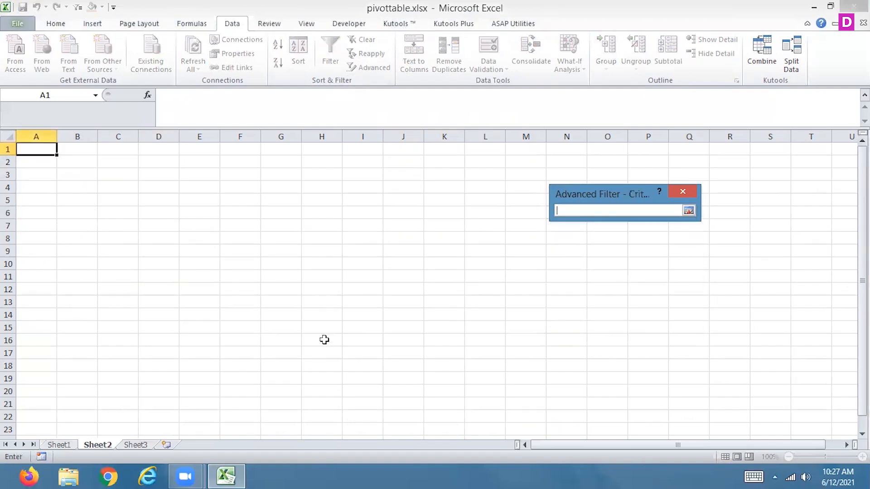
left_click(62, 444)
left_click_drag(382, 150, 538, 169)
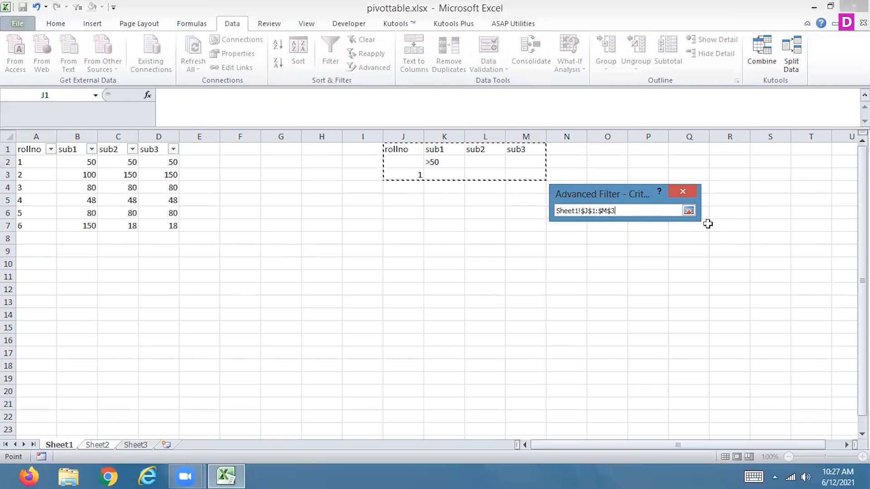
left_click(688, 211)
left_click(616, 320)
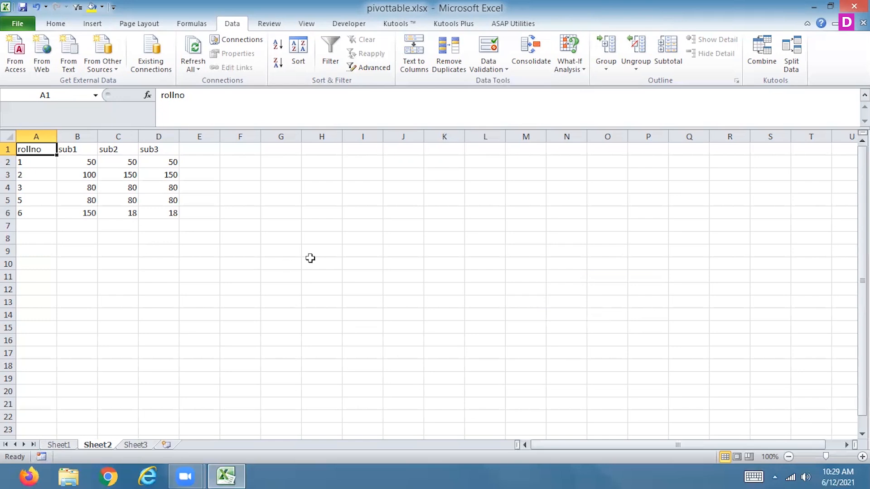
left_click(310, 259)
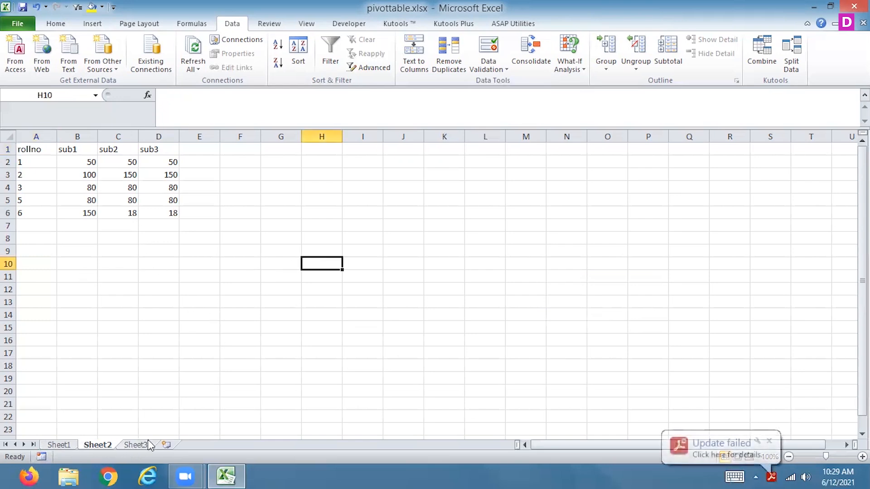
left_click(135, 445)
left_click(93, 445)
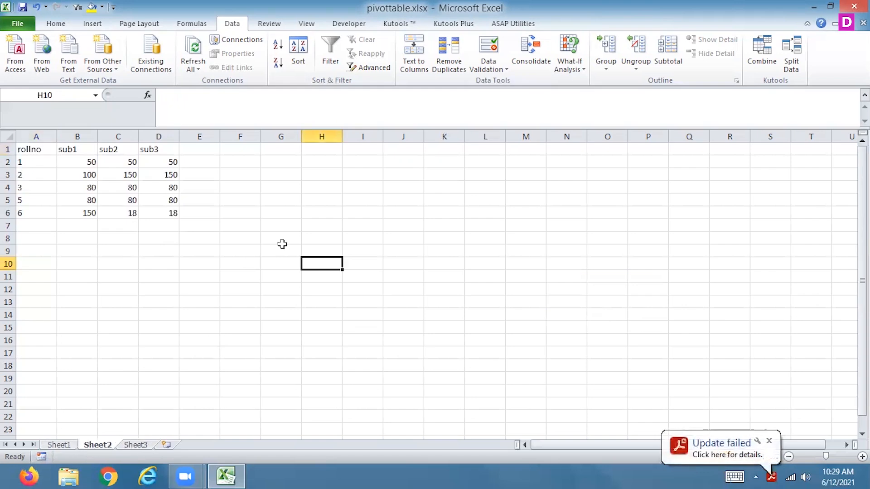
left_click_drag(29, 149, 175, 226)
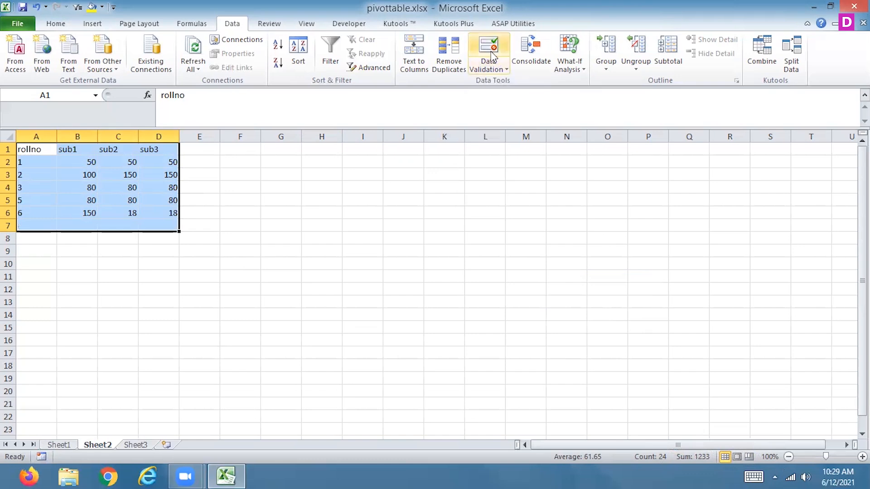
left_click(298, 223)
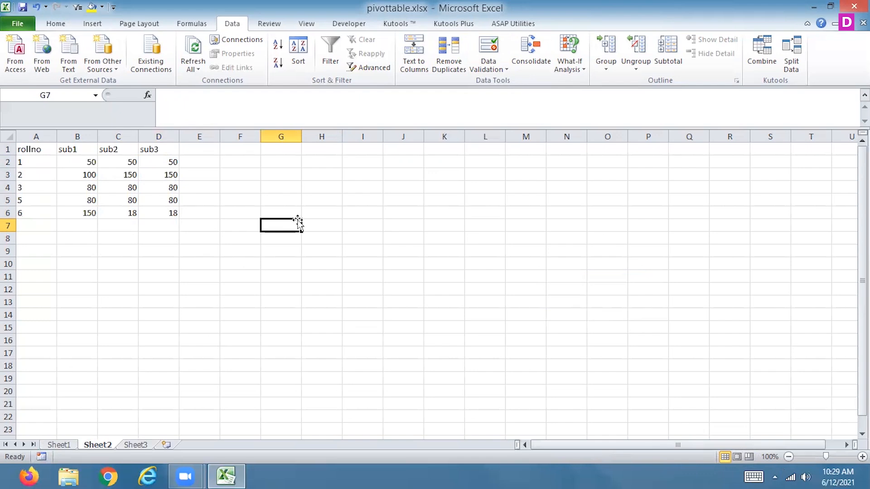
left_click(129, 444)
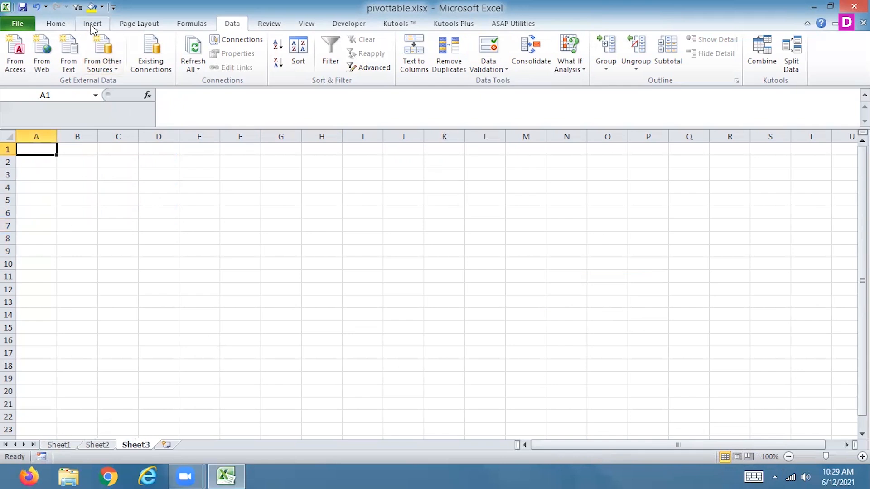
left_click(90, 449)
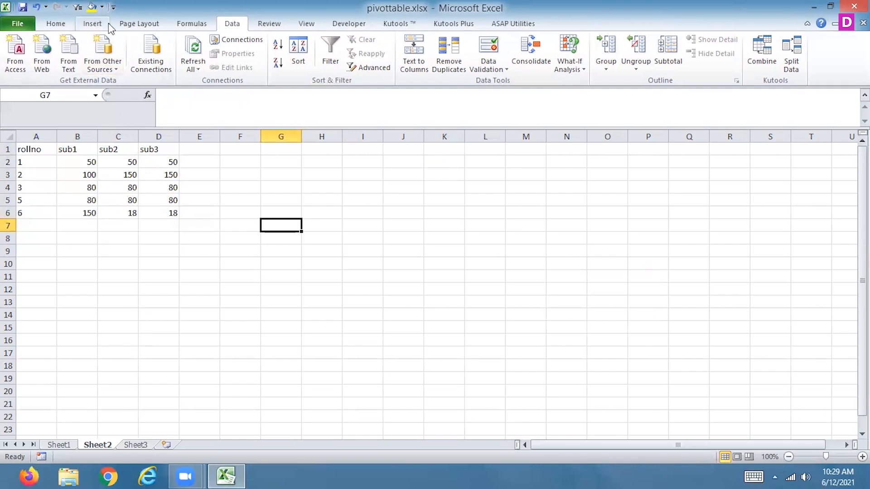
Start recording a macro with the name Macro1, stored in This Workbook.
left_click(306, 24)
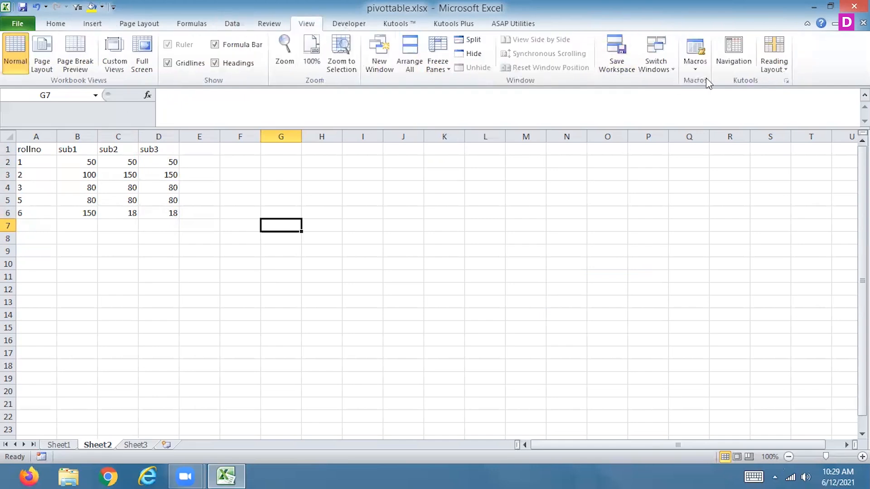
left_click(694, 67)
left_click(657, 97)
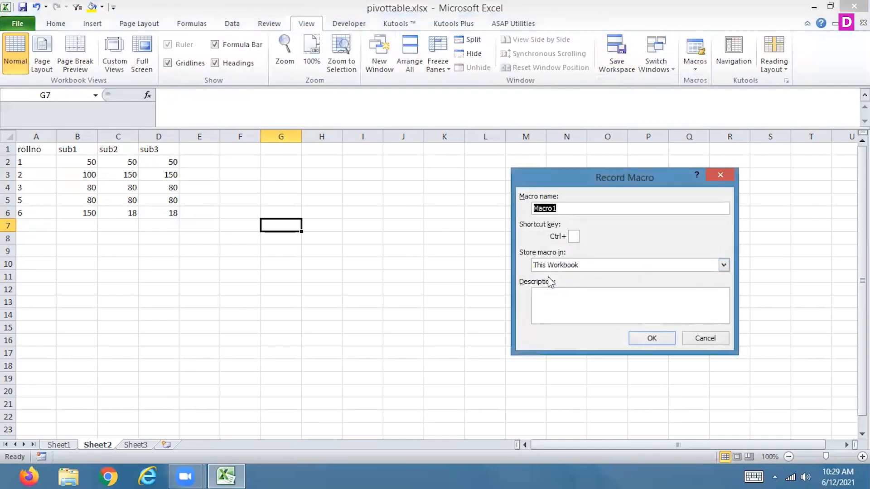
left_click(646, 343)
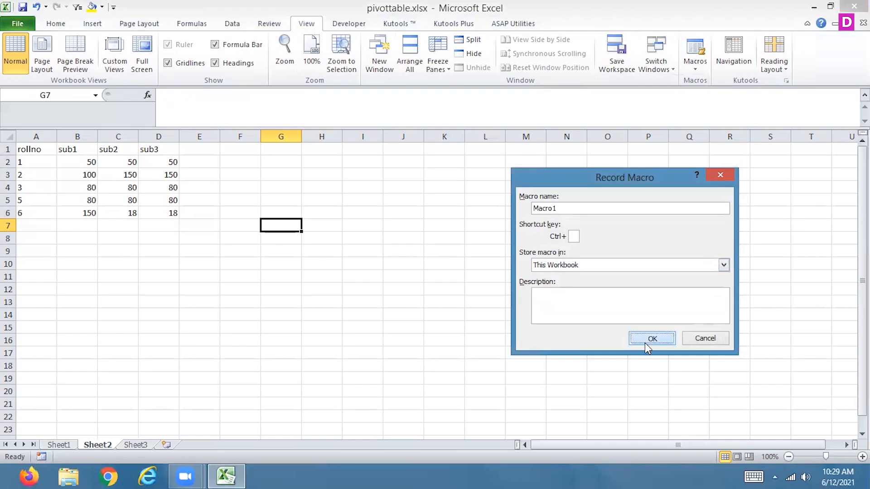
Clear everything on Sheet3, contents and formatting included, and stop the macro recording.
left_click(135, 446)
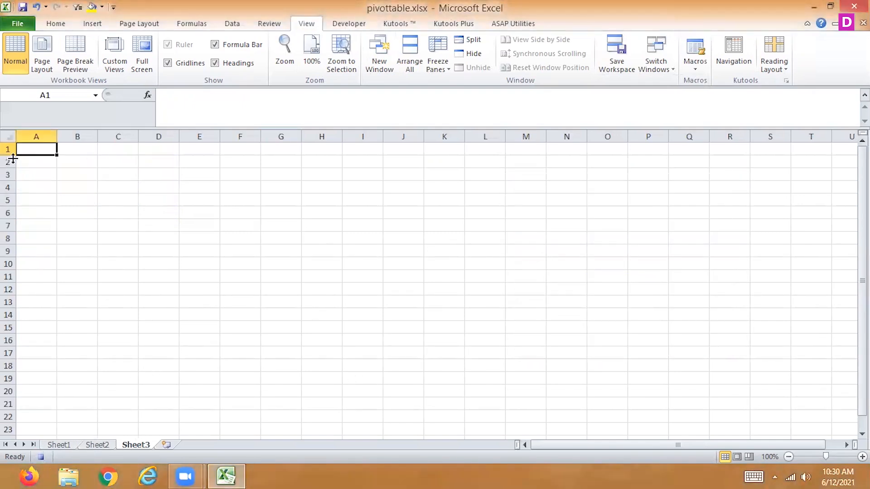
left_click(5, 137)
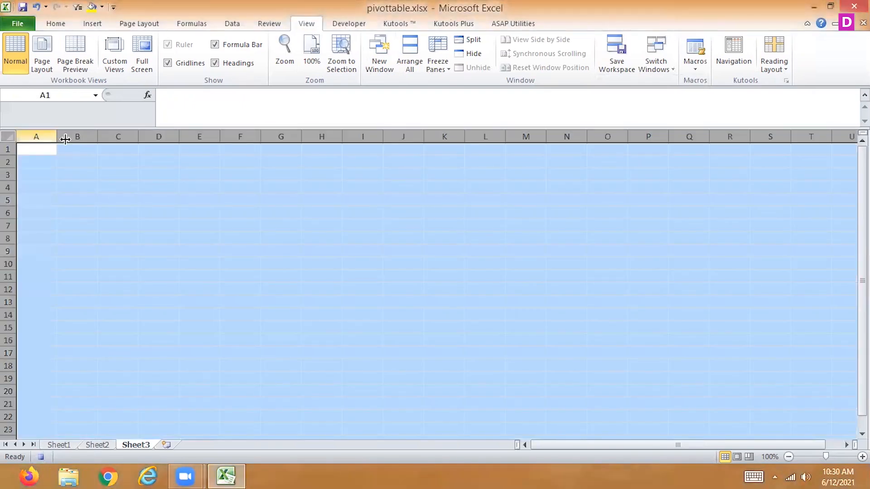
left_click(55, 27)
left_click(706, 67)
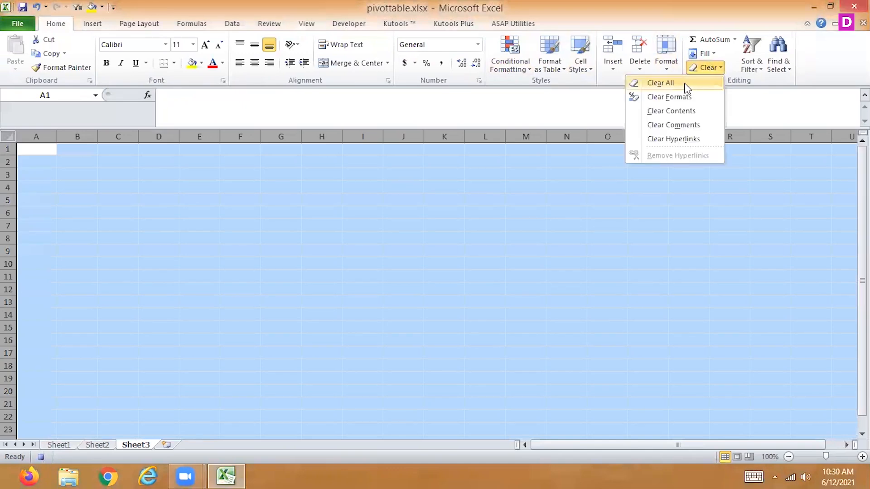
left_click(688, 84)
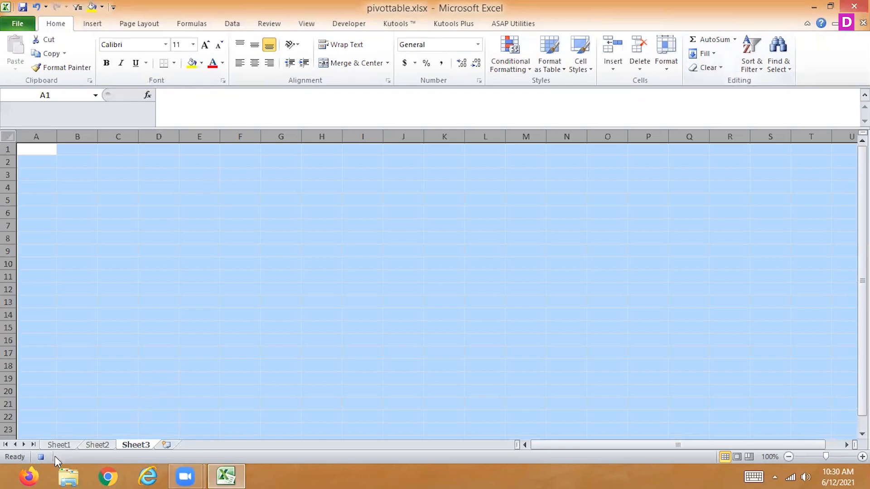
left_click(40, 458)
Insert a 1" by 1" rounded rectangle below the marks table on Sheet2, with its upper corner in row 10 of column C.
left_click(97, 445)
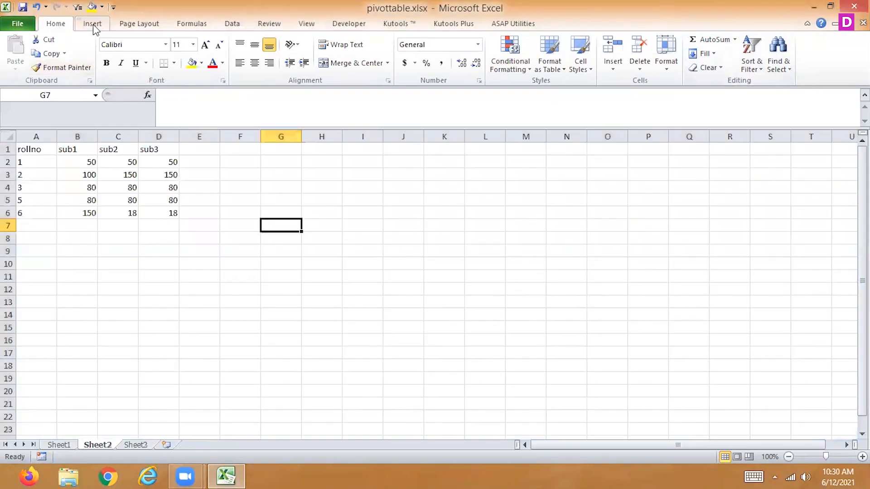
left_click(94, 25)
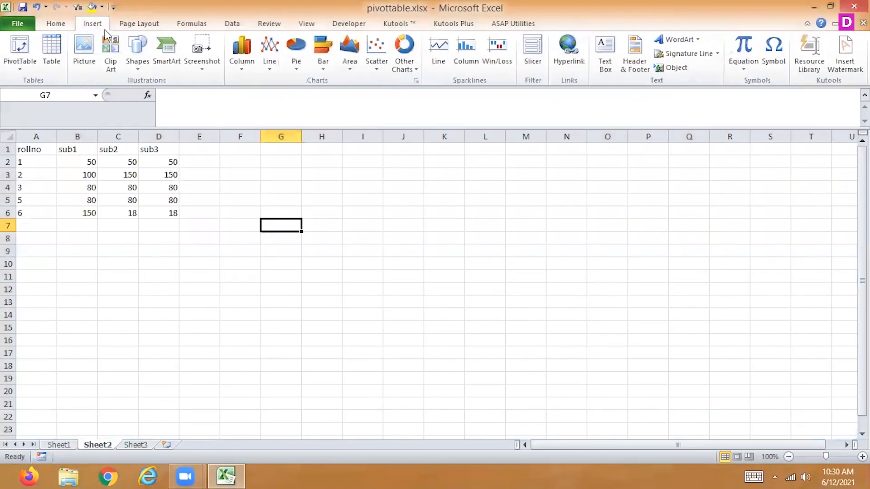
left_click(134, 68)
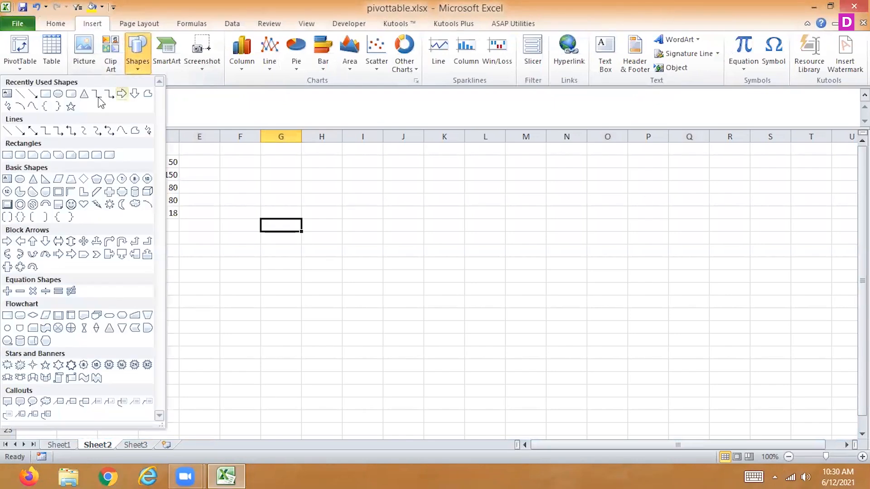
left_click(72, 95)
left_click(113, 264)
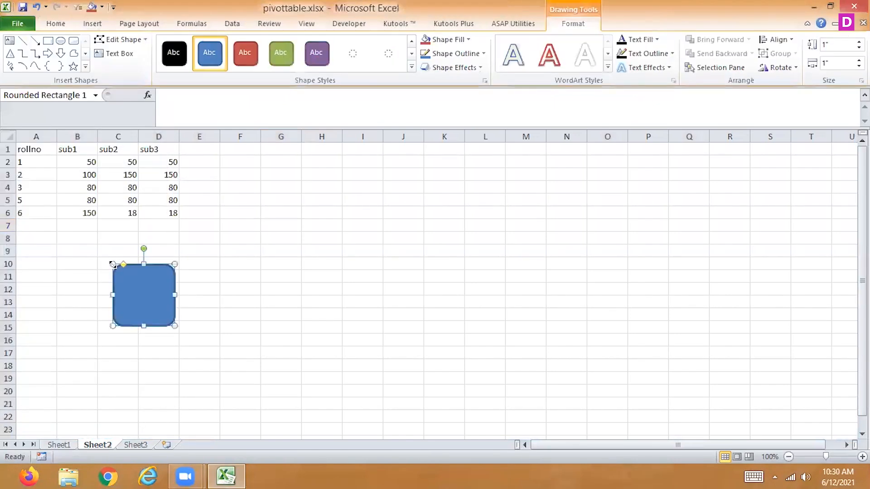
Label the rounded rectangle "submit" and shrink it to about 0.46" high by 0.78" wide.
right_click(143, 285)
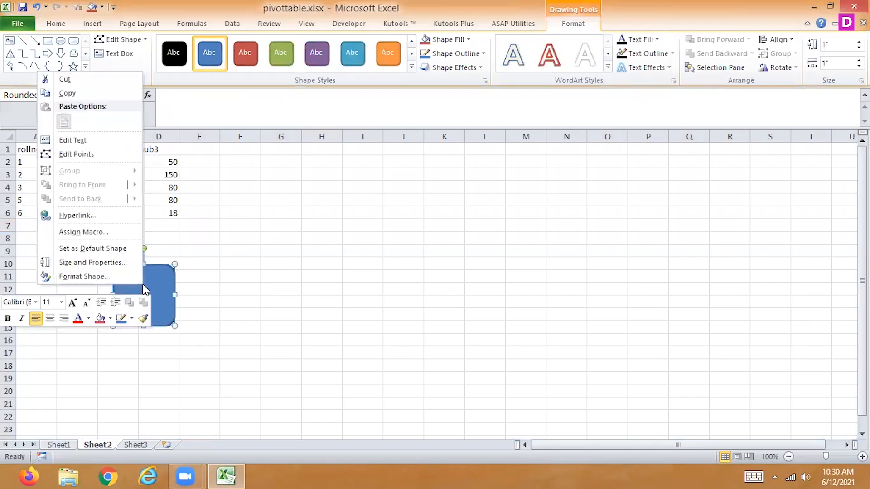
left_click(89, 140)
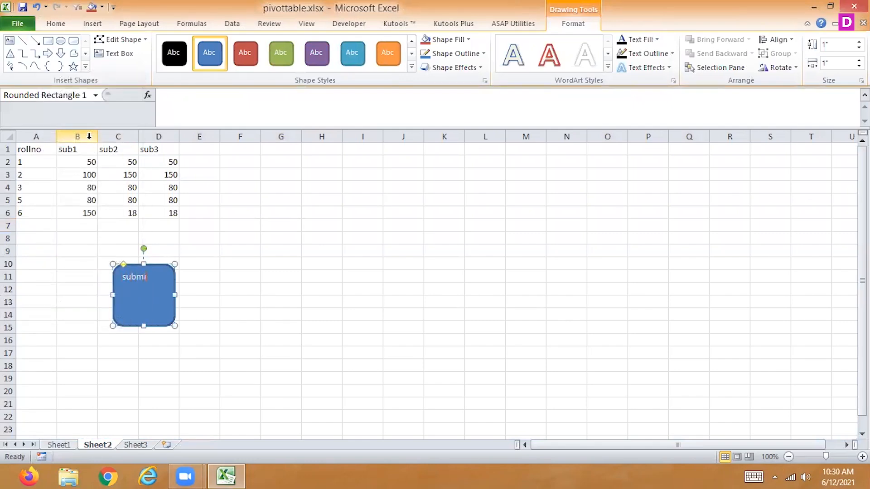
left_click_drag(175, 325, 161, 292)
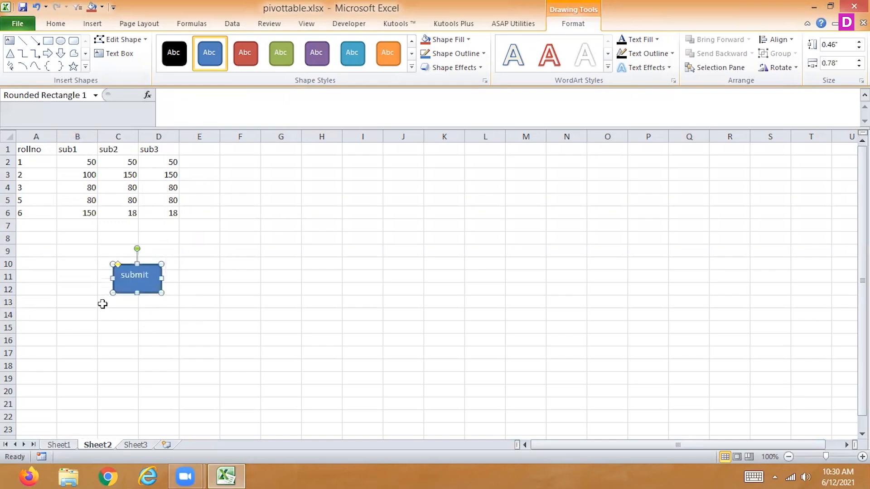
left_click_drag(25, 149, 165, 213)
left_click(31, 149)
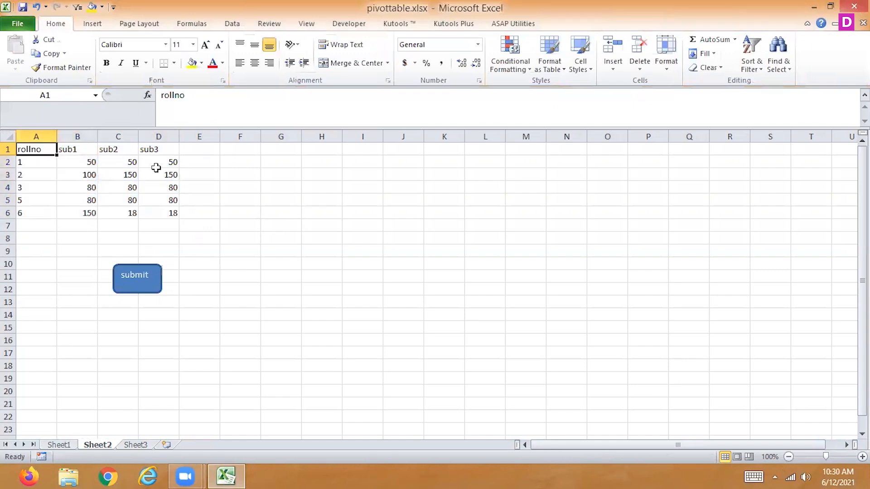
left_click(232, 24)
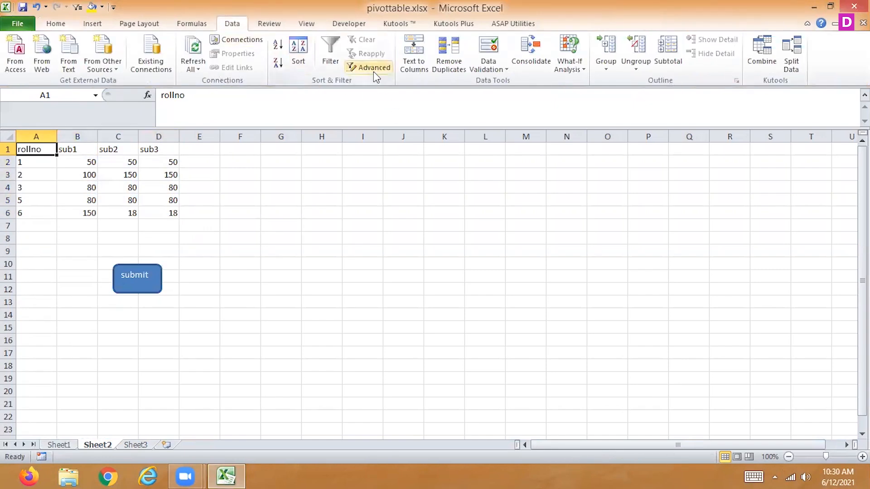
left_click(135, 445)
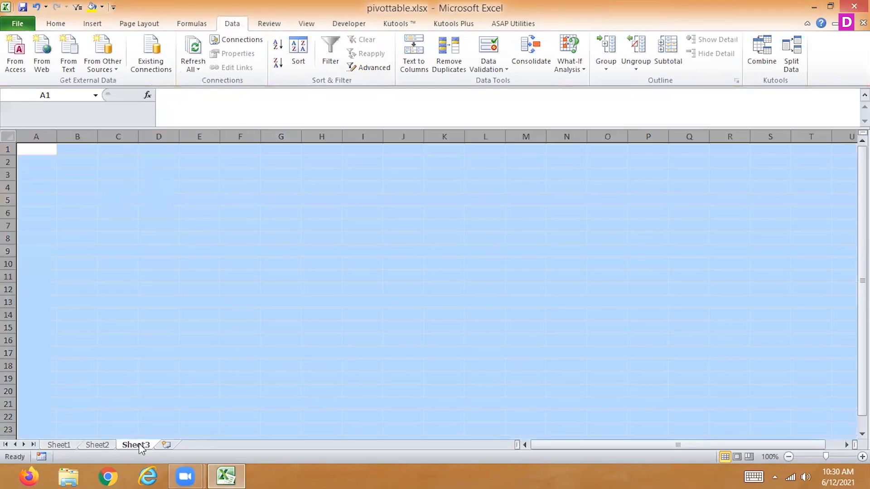
left_click(37, 149)
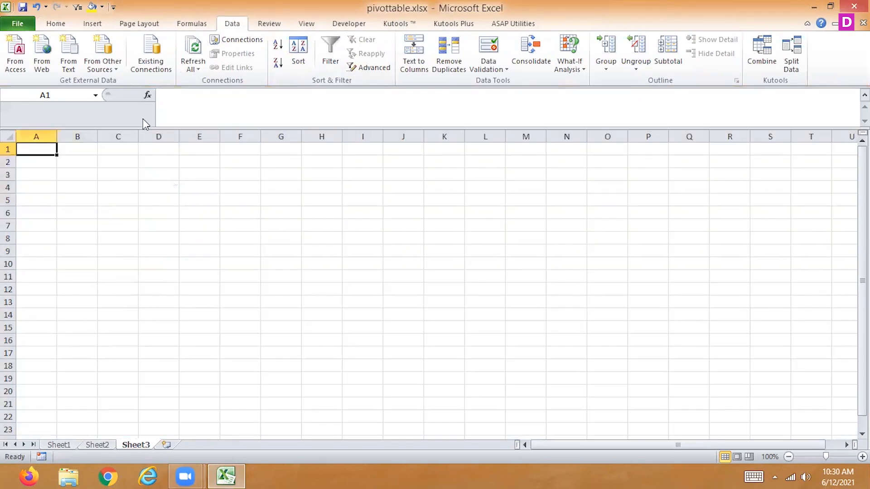
left_click(371, 66)
left_click(569, 238)
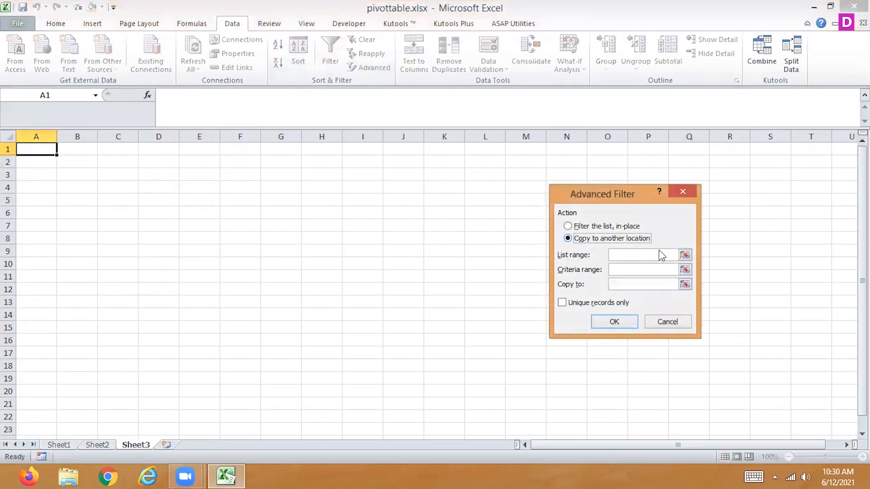
left_click(685, 255)
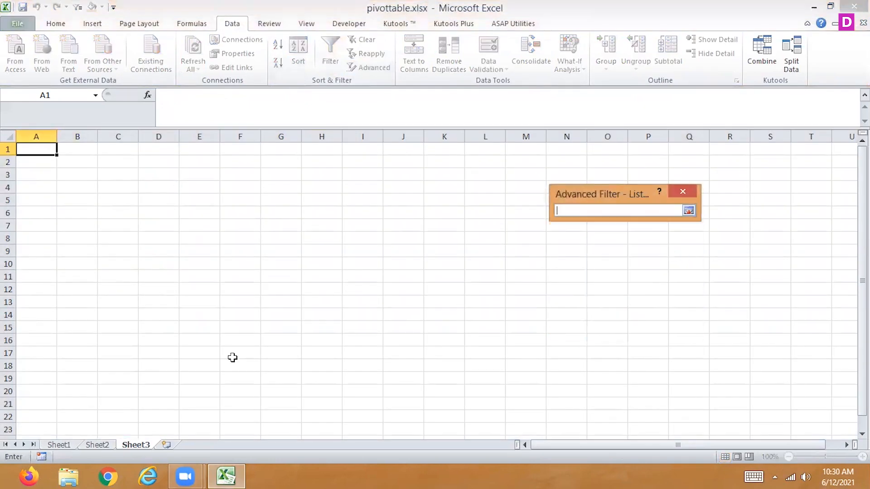
left_click(105, 443)
left_click_drag(46, 149, 171, 211)
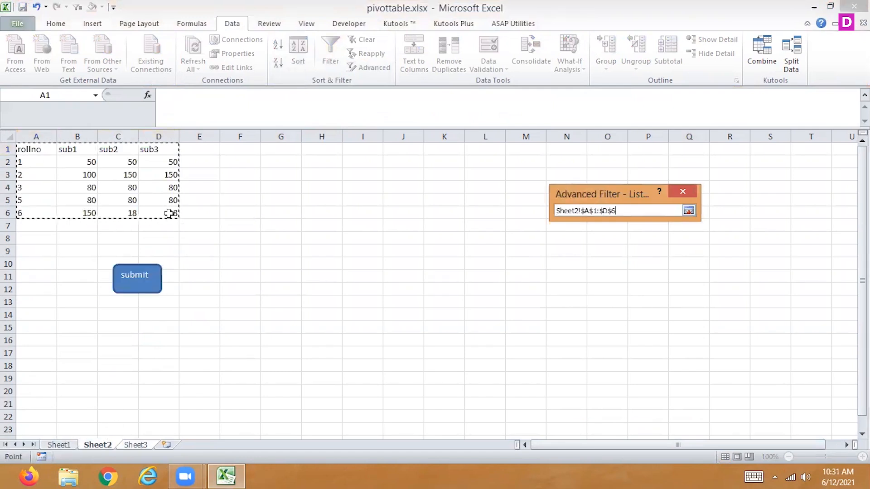
left_click(689, 212)
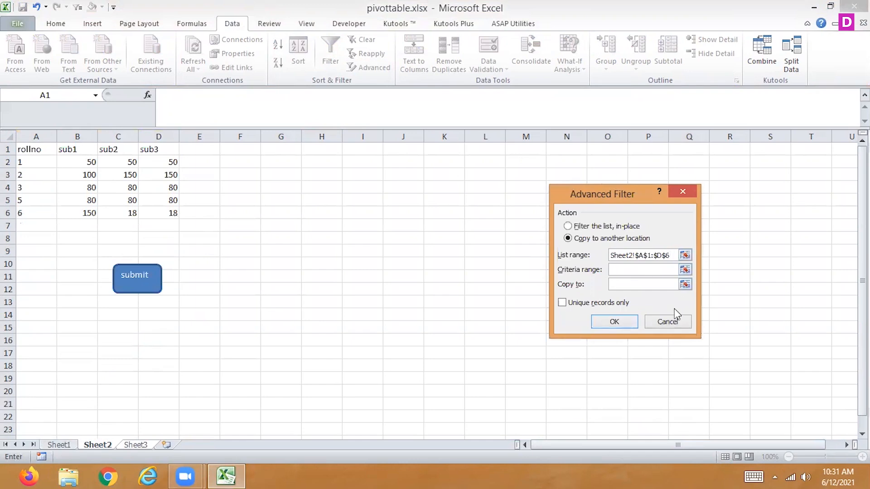
left_click(671, 322)
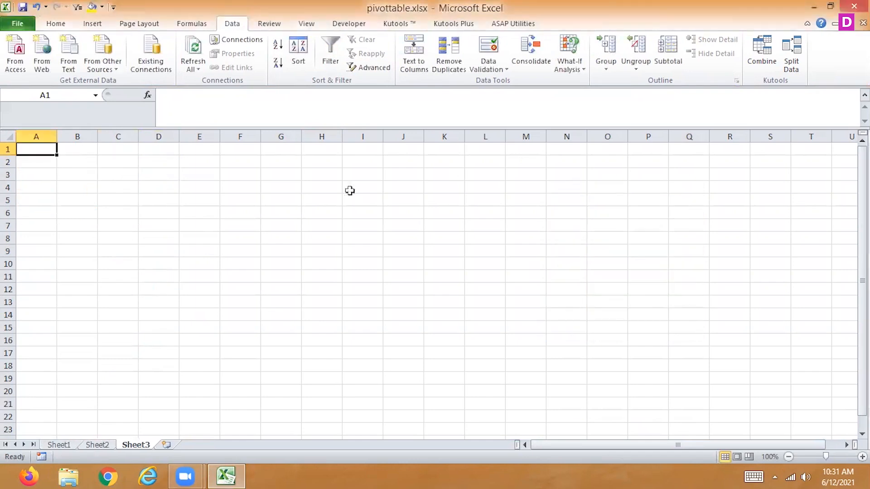
Copy the header row and first record, A1:D2, on Sheet2 to the area starting at cell I1.
left_click(95, 446)
left_click_drag(36, 147, 159, 166)
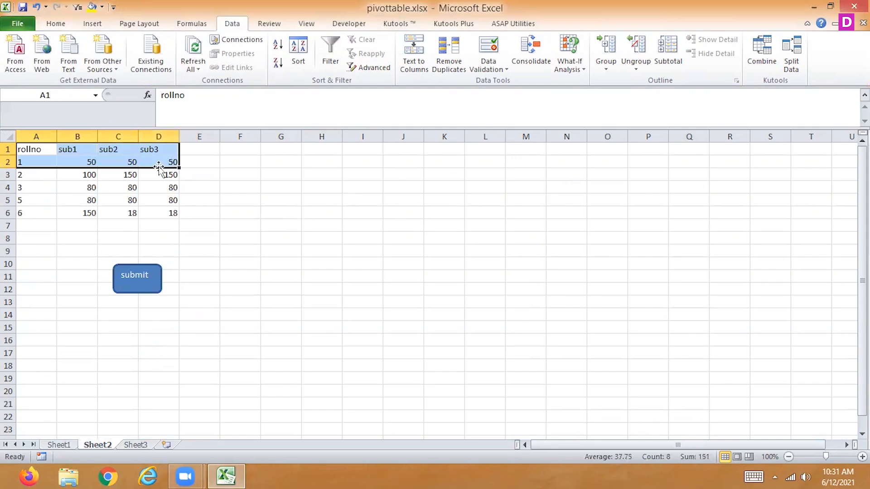
key("ctrl+c")
left_click(356, 148)
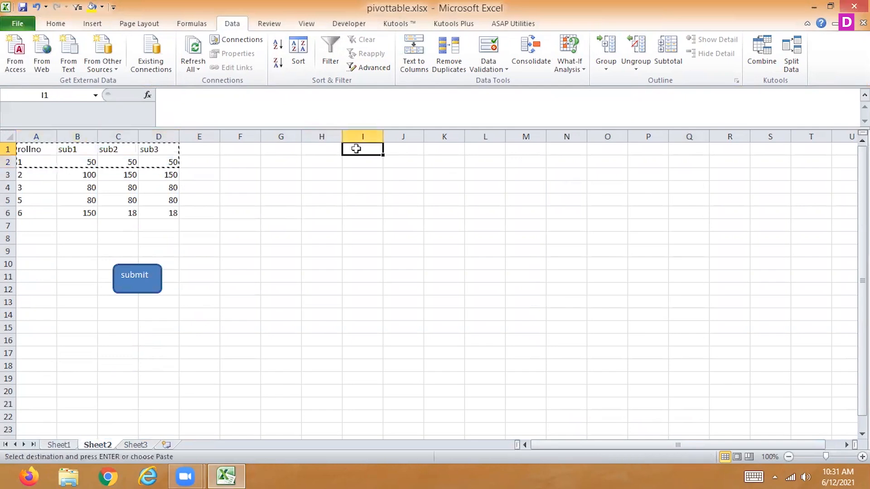
key("ctrl+v")
key("Escape")
Empty the copied record values in I2:L2 so only the headings stay in the criteria area.
left_click_drag(352, 163, 488, 162)
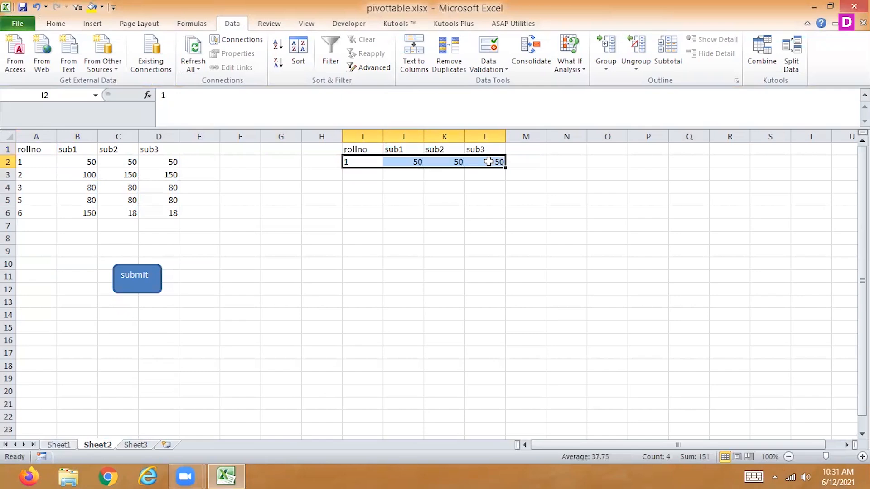
key("BackSpace")
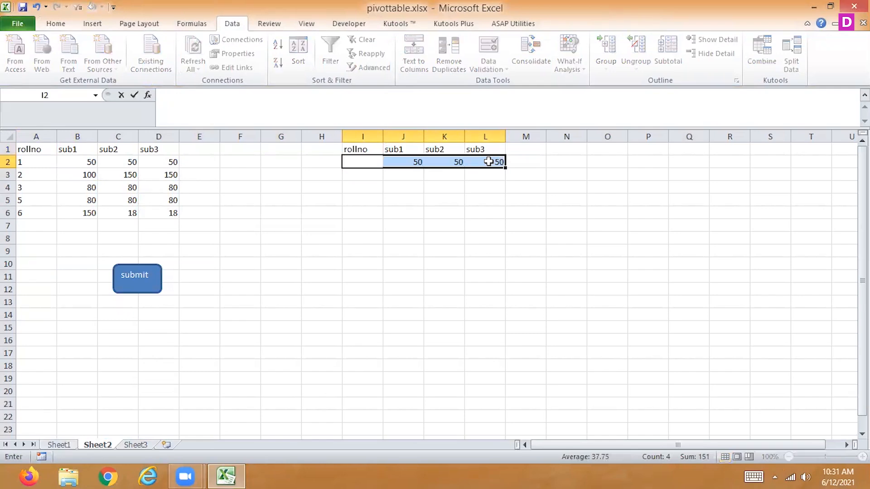
key("Return")
key("BackSpace")
key("Return")
key("BackSpace")
key("Return")
key("BackSpace")
key("Return")
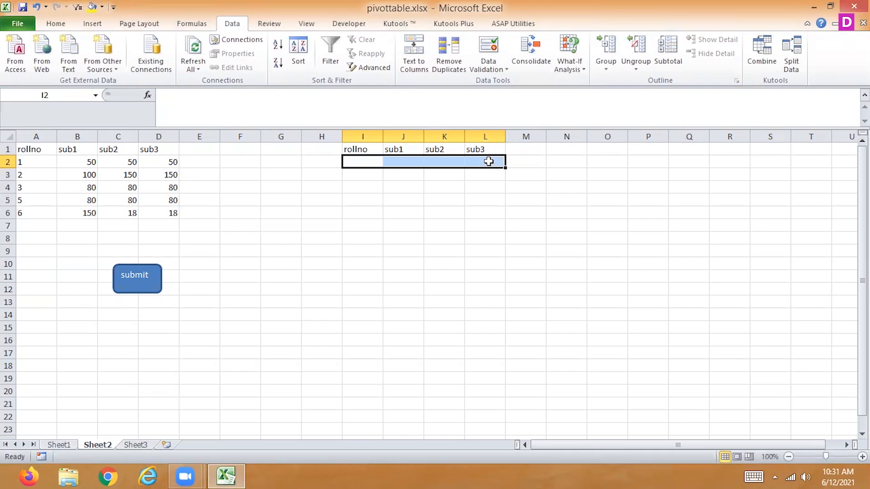
Enter the criterion <>50 under the sub1 heading in cell J2.
key("Left")
key("Left")
key("Right")
key("Right")
key("Right")
type("<>50")
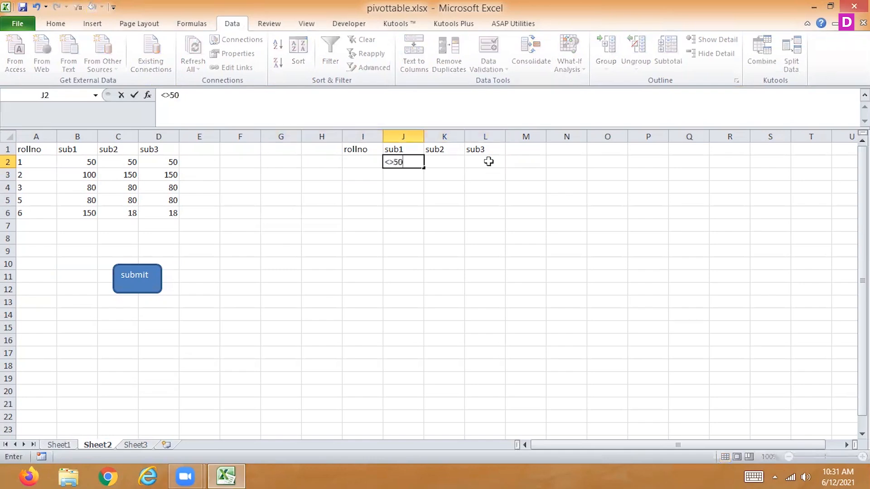
key("Return")
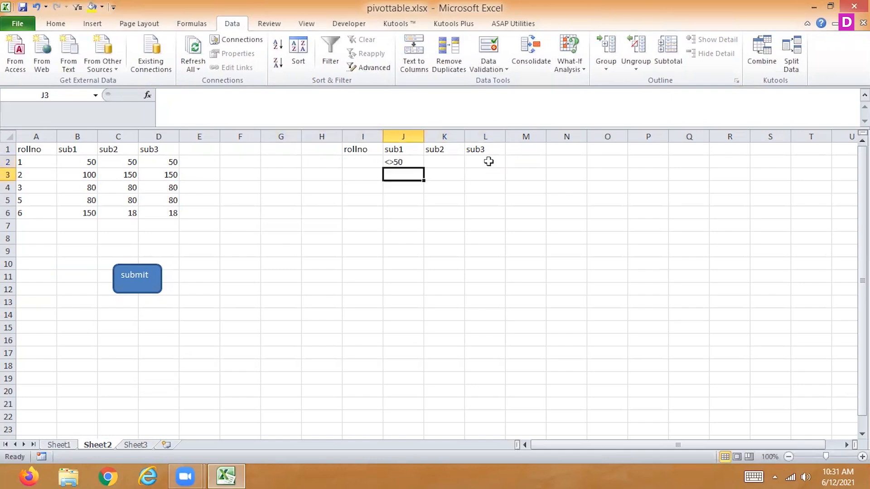
key("Up")
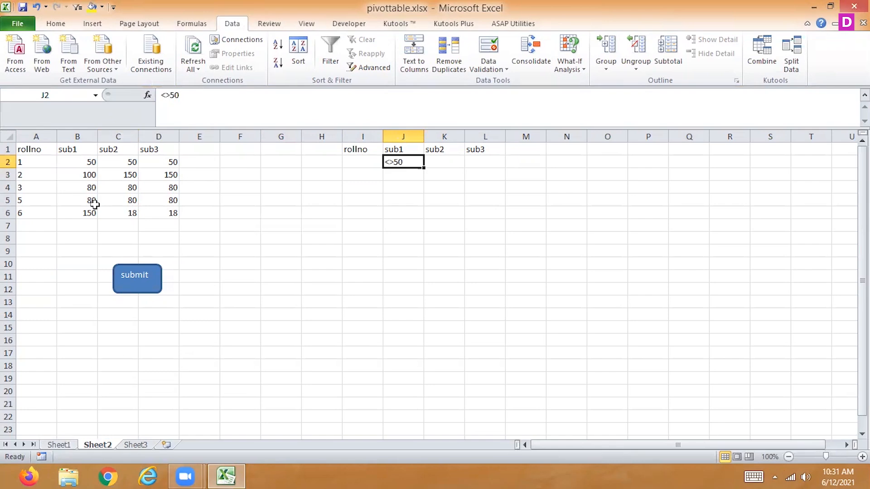
Set the sub1 mark of roll number 6, cell B6, to 50.
left_click(79, 212)
type("50")
key("Return")
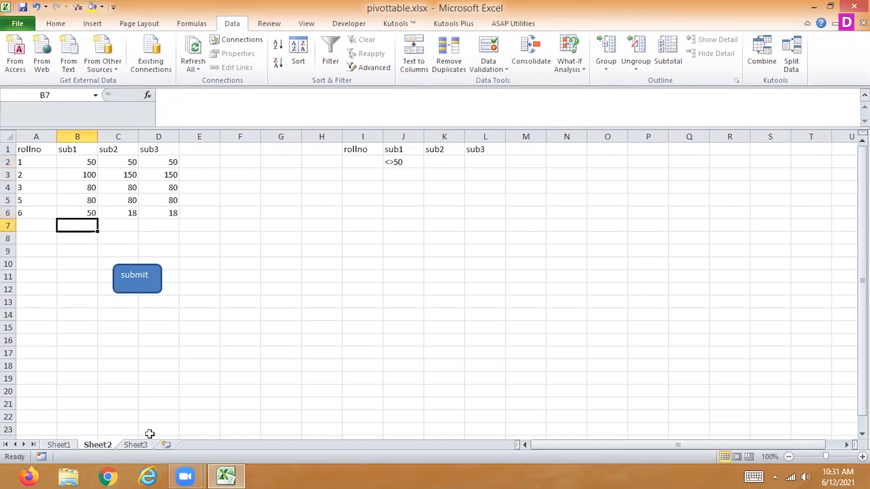
Start an Advanced Filter from Sheet3 that copies to another location, using Sheet2!$A$1:$D$6 as the list range.
left_click(138, 444)
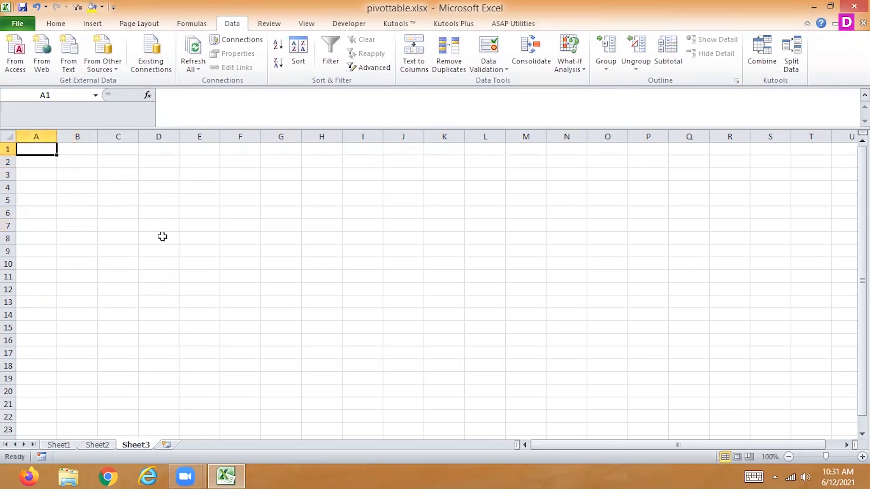
left_click(368, 67)
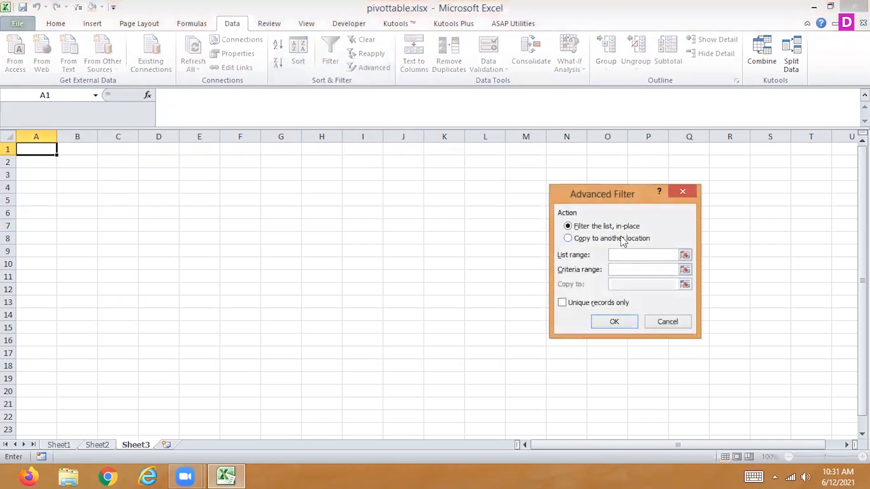
left_click(616, 238)
left_click(684, 256)
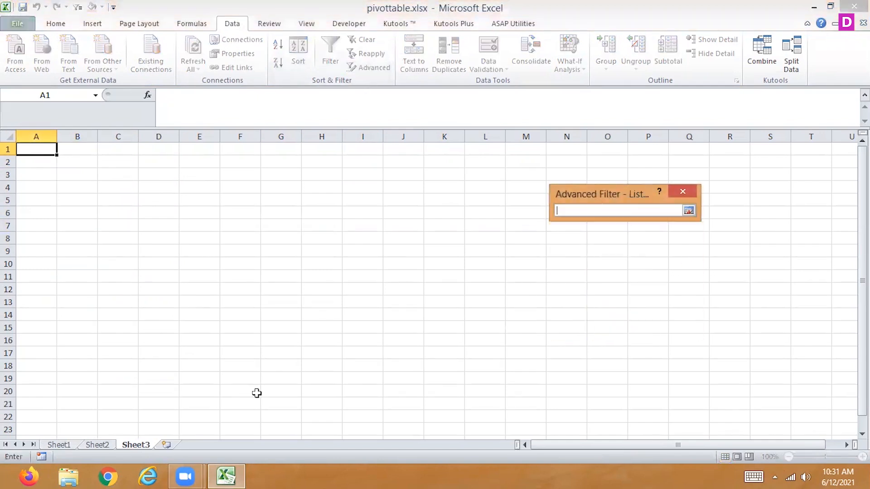
left_click(97, 445)
left_click_drag(33, 148, 172, 214)
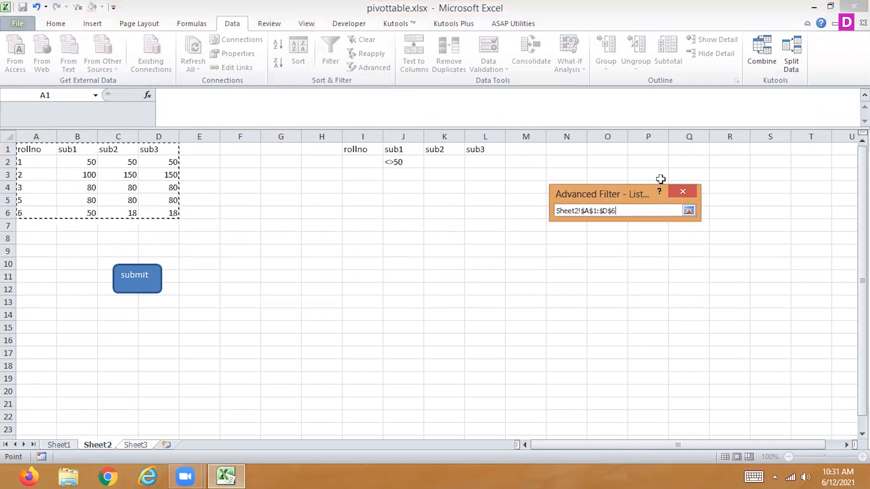
left_click(688, 211)
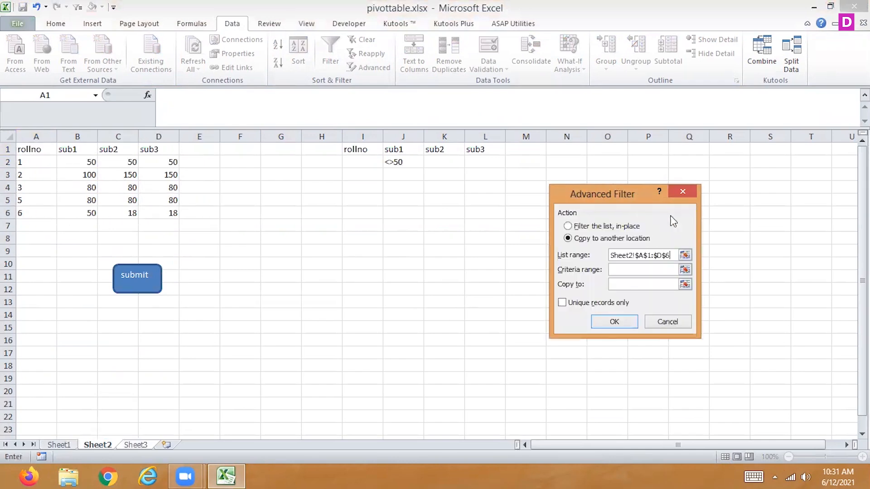
Set the criteria range to Sheet2!$I$1:$L$2 and the copy destination to Sheet3!$A$1:$D$1, and run the Advanced Filter.
left_click(685, 271)
left_click(99, 445)
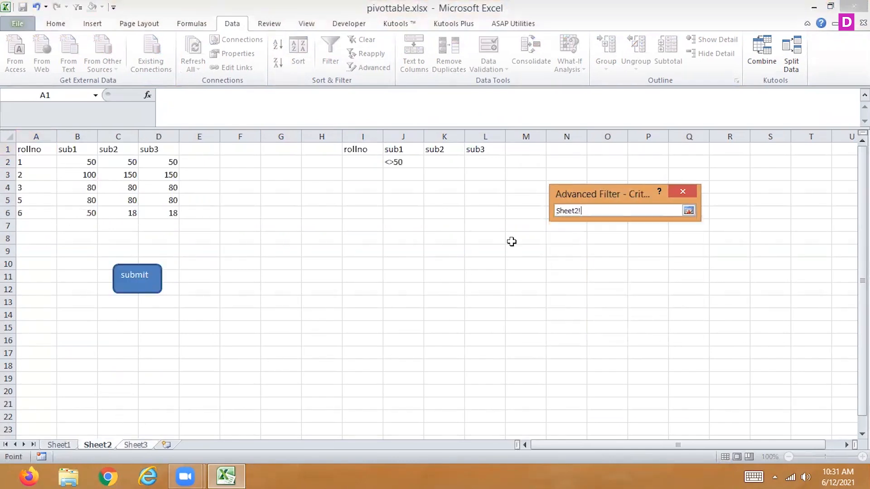
left_click_drag(349, 150, 480, 162)
left_click(688, 211)
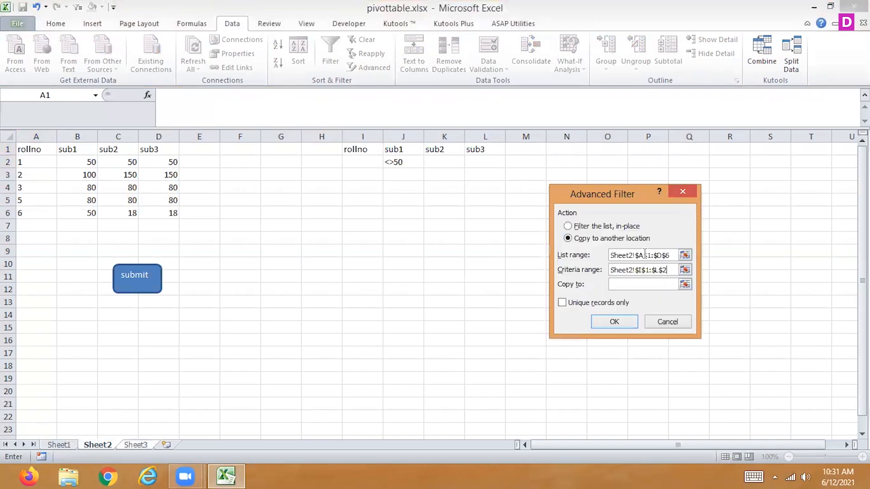
left_click(686, 285)
left_click_drag(34, 149, 160, 143)
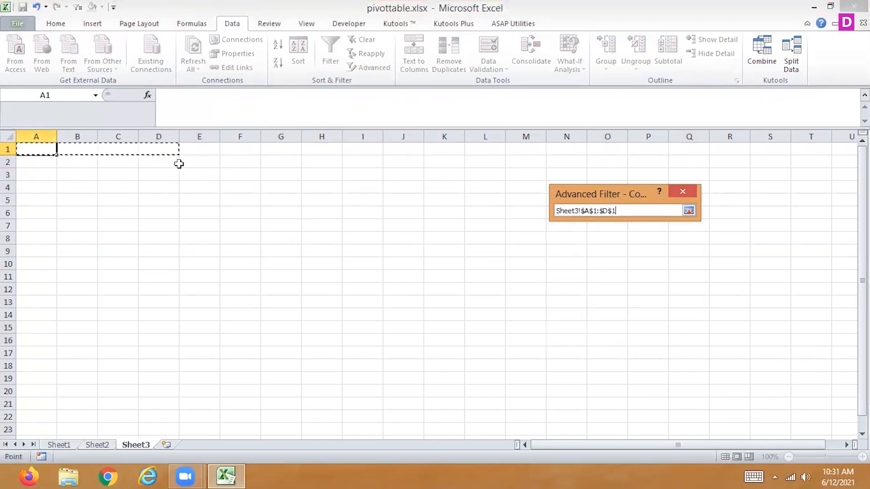
left_click(691, 211)
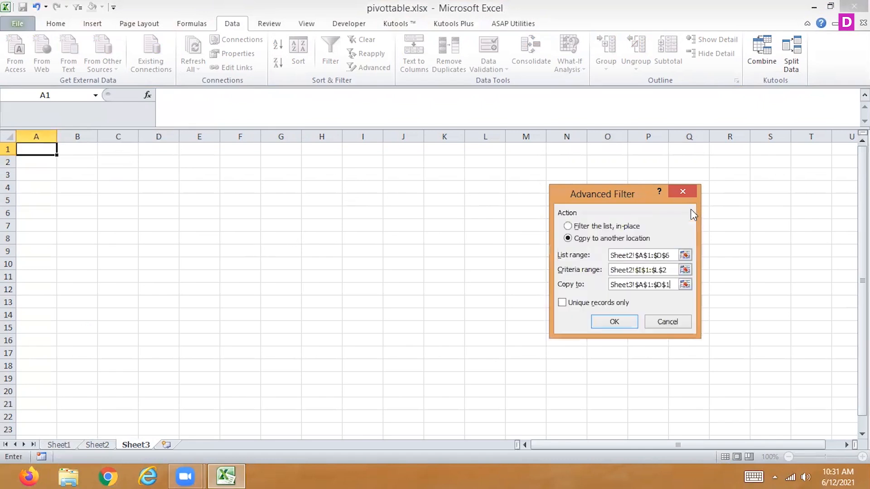
left_click(615, 322)
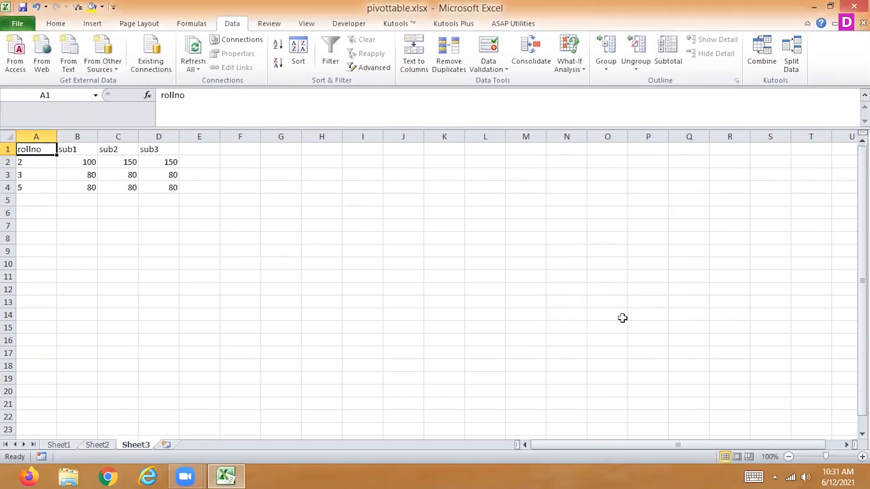
On Sheet2, clear the criterion under sub1 in J2 and enter <>50 under sub2 in K2.
left_click(97, 446)
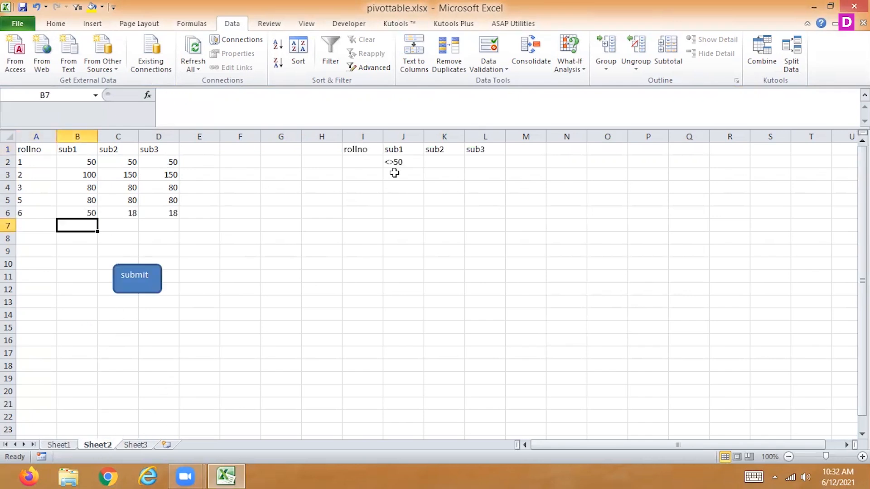
left_click(398, 164)
key("Delete")
key("Right")
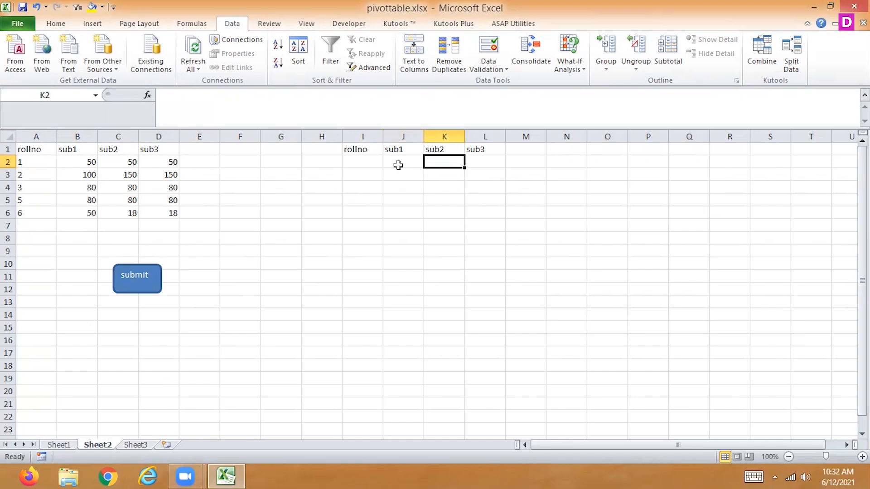
type("<>50")
key("Return")
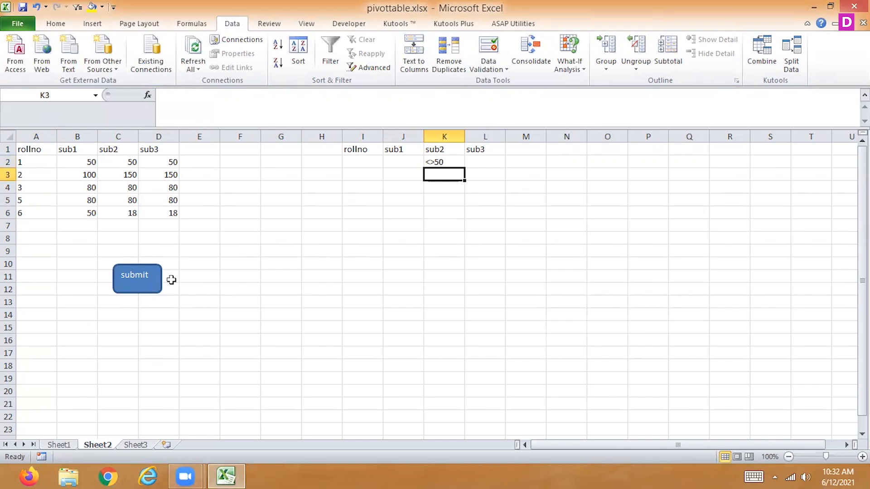
Assign the existing Macro1 to the submit shape on Sheet2.
right_click(149, 279)
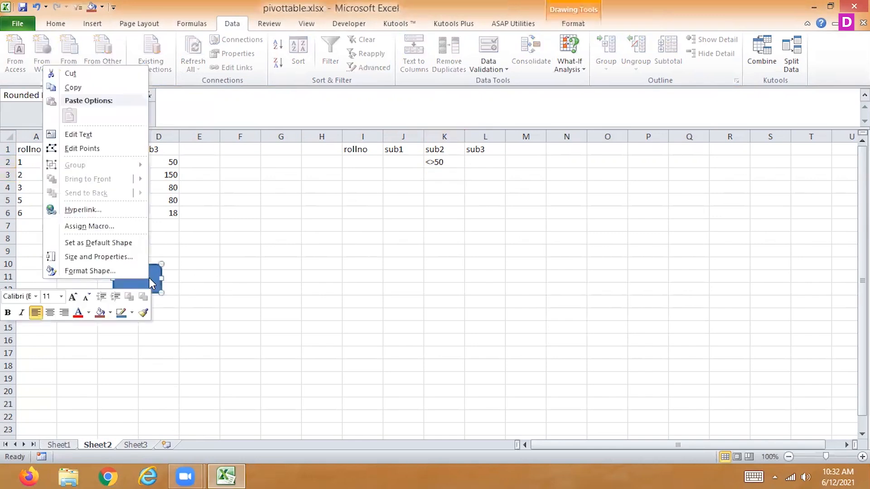
left_click(127, 223)
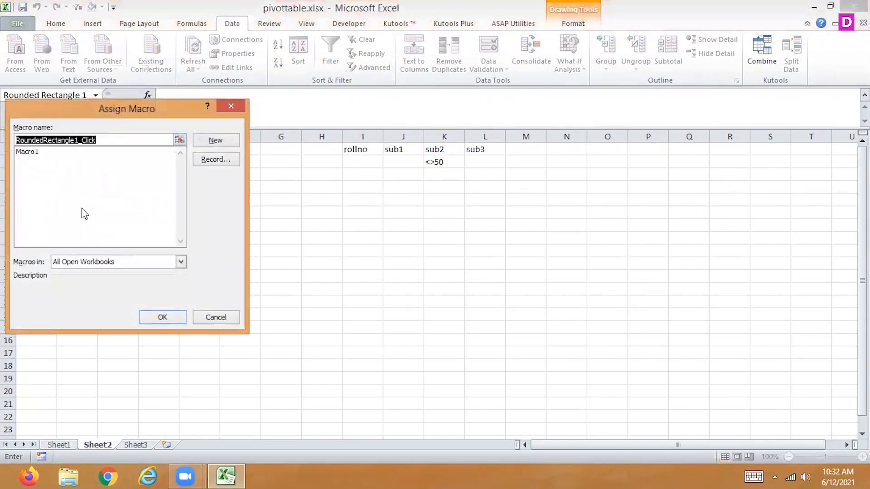
left_click(32, 152)
left_click(156, 317)
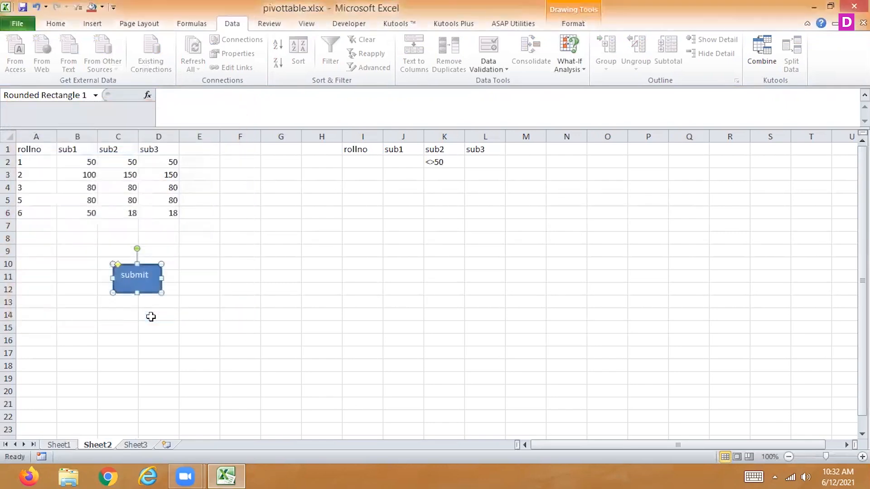
Run the assigned macro from the submit shape, and return to Sheet2 to run it a second time.
left_click(282, 300)
left_click(151, 272)
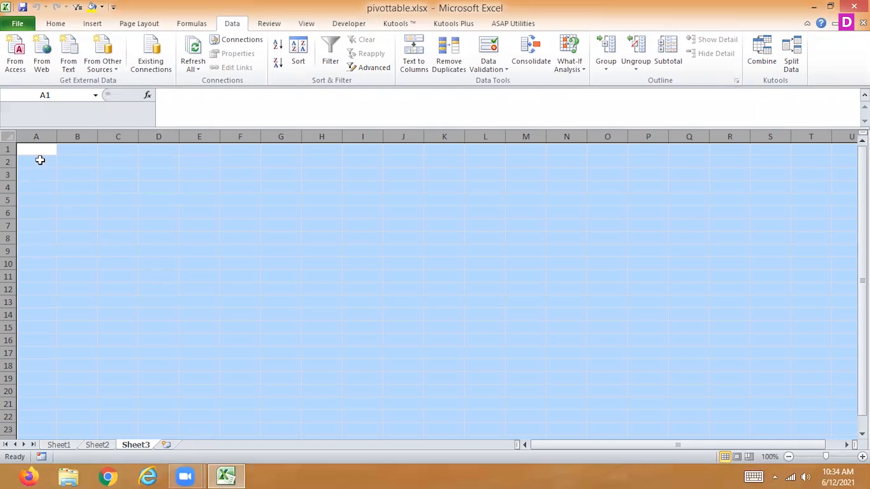
left_click(97, 449)
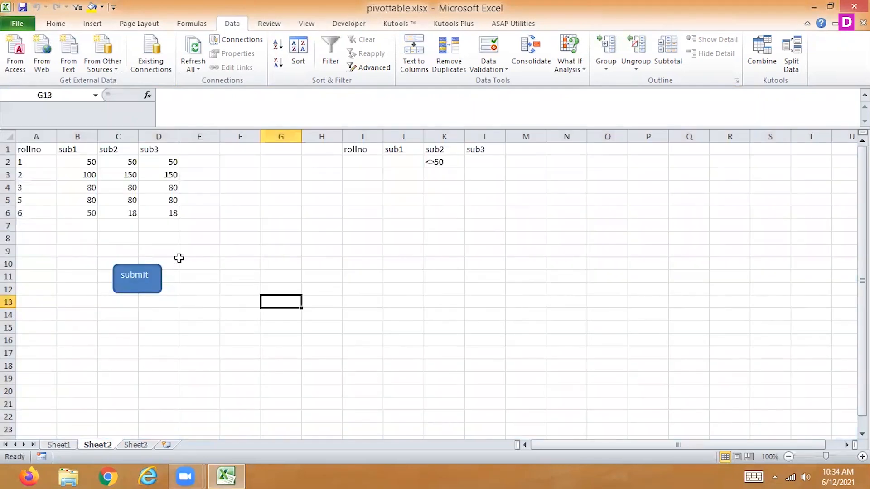
left_click(151, 284)
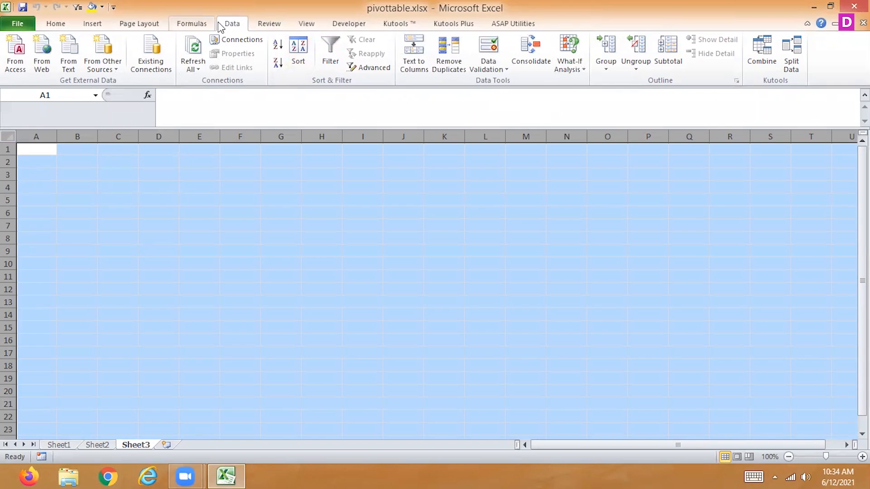
scroll(219, 27, "up", 1)
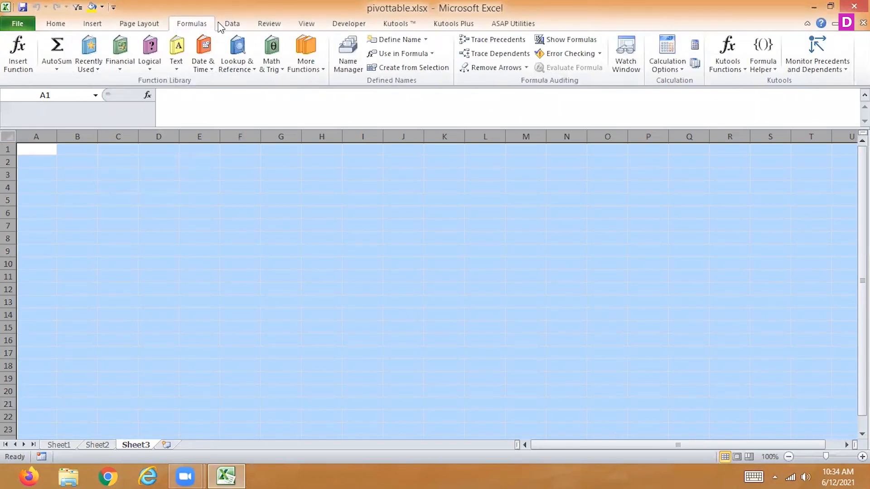
left_click(143, 27)
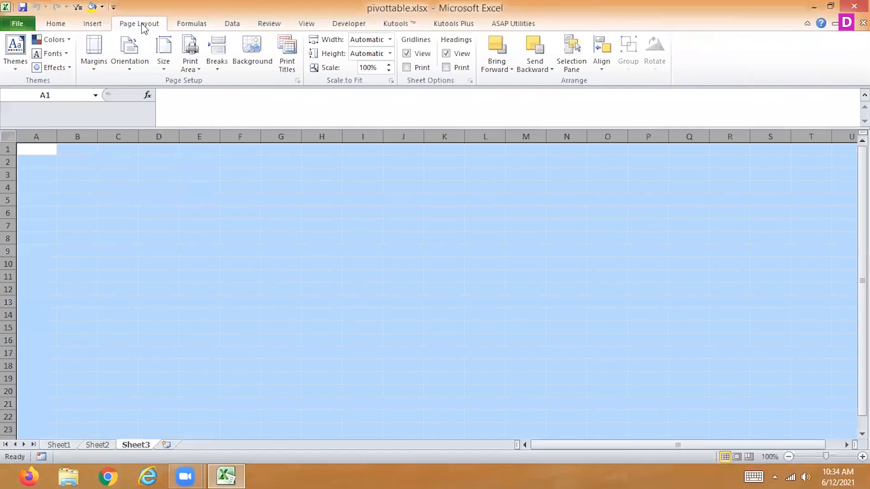
left_click(93, 25)
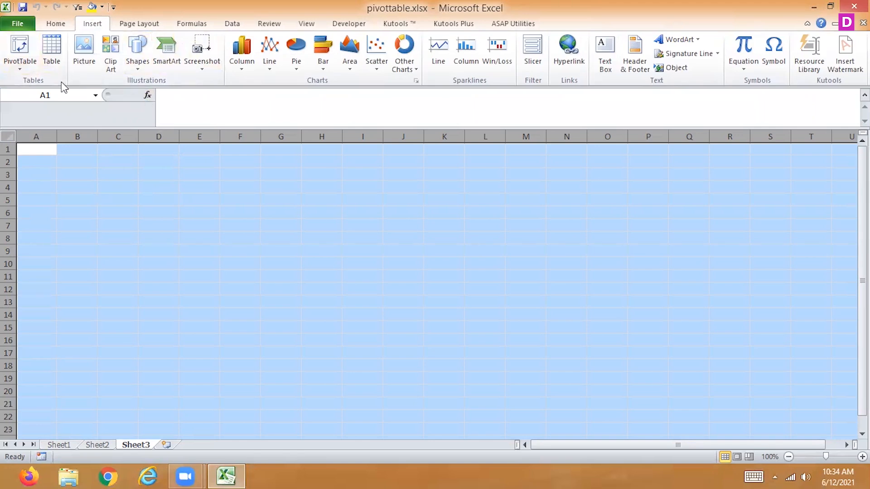
left_click(57, 23)
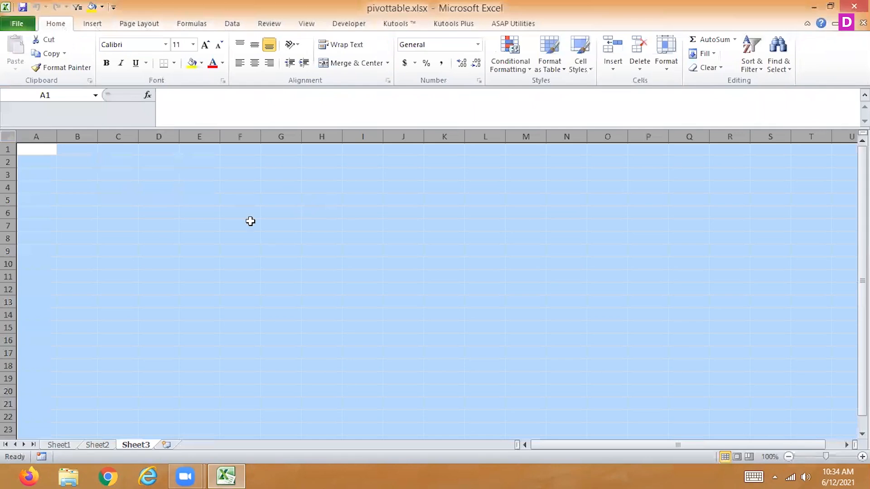
Select cell A1 on Sheet2 and start recording a new macro stored in This Workbook, keeping the suggested name.
left_click(100, 448)
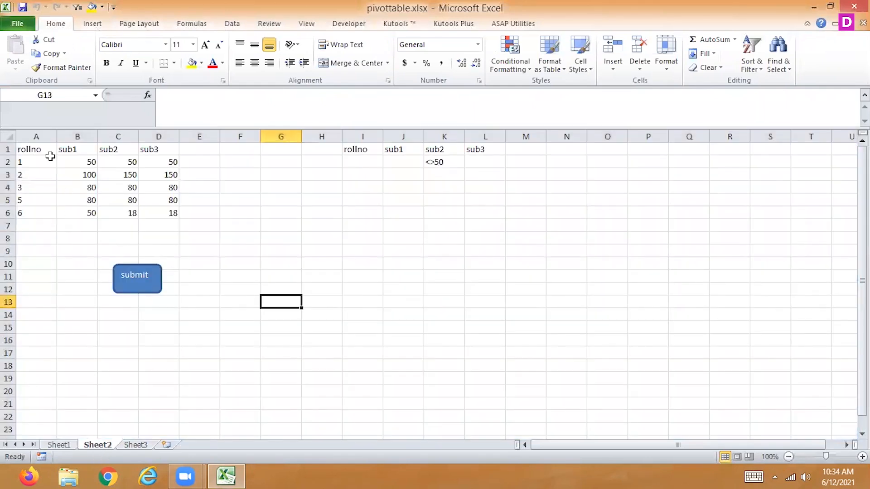
left_click(35, 150)
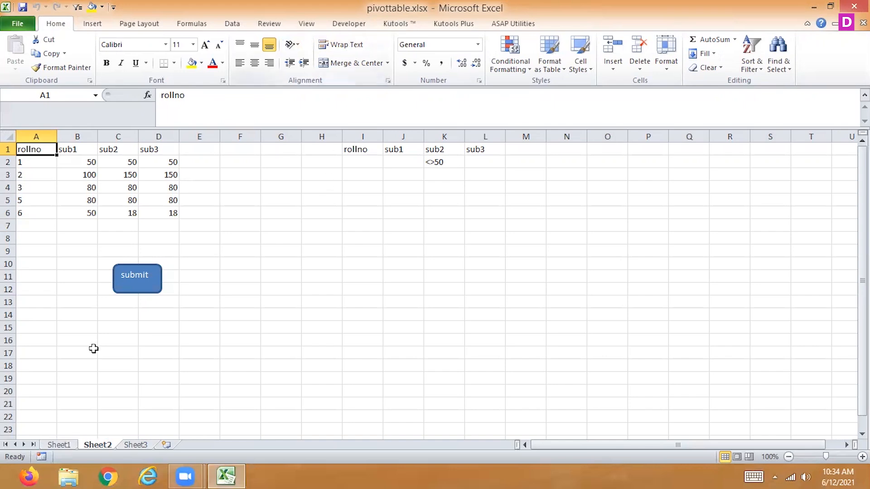
left_click(304, 25)
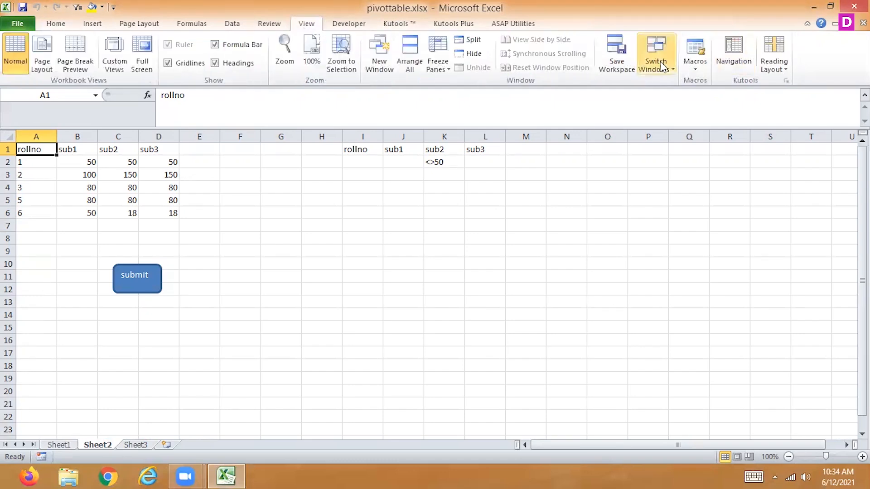
left_click(695, 68)
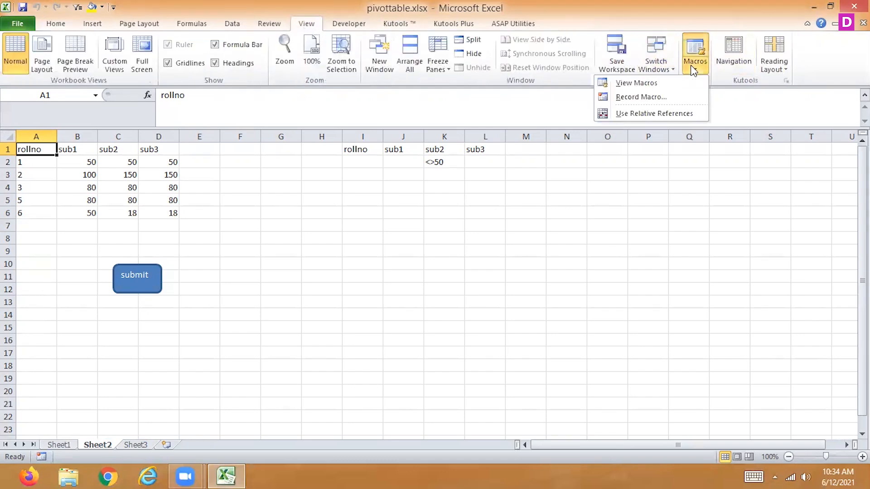
left_click(639, 102)
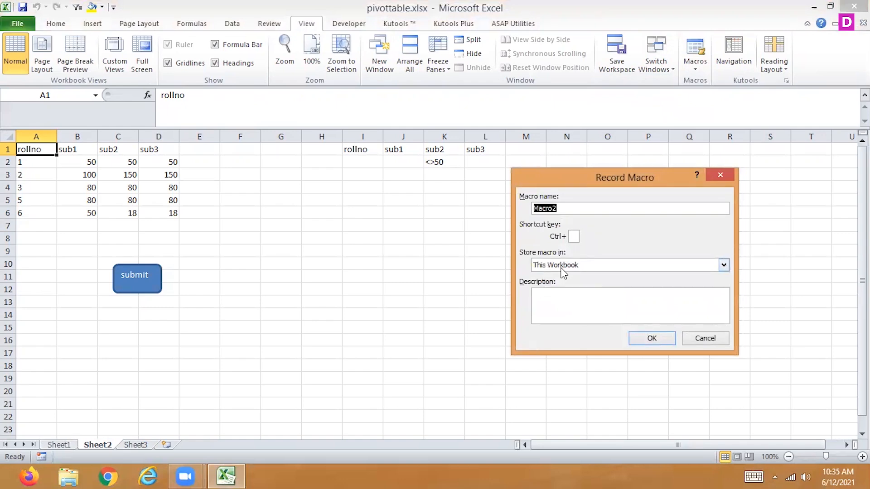
left_click(668, 339)
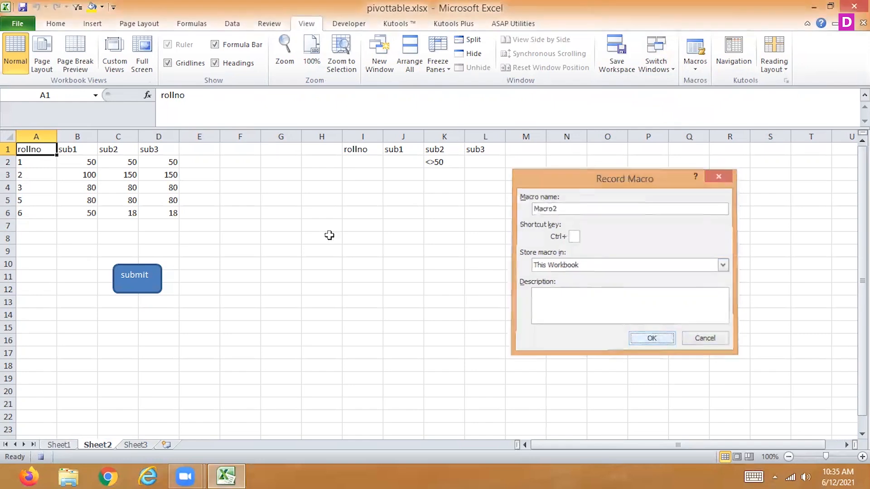
Insert a clustered cylinder column chart of the marks table and stop recording the macro.
left_click(98, 25)
left_click(235, 54)
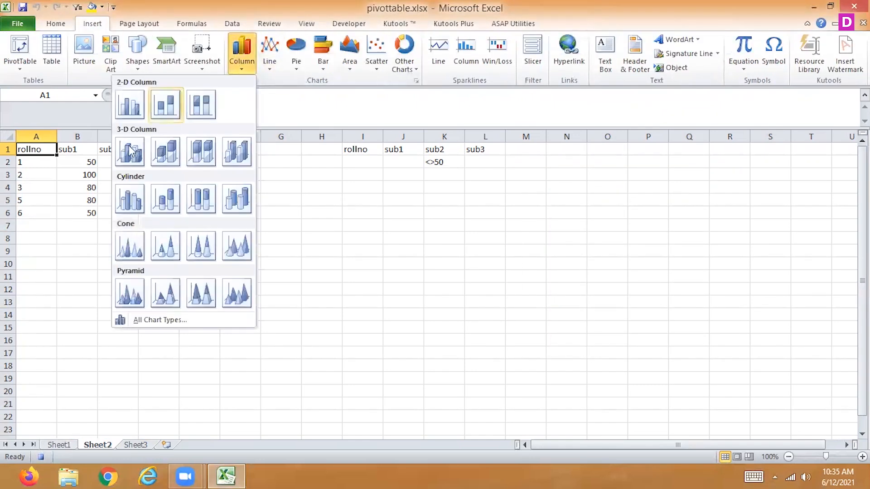
left_click(128, 209)
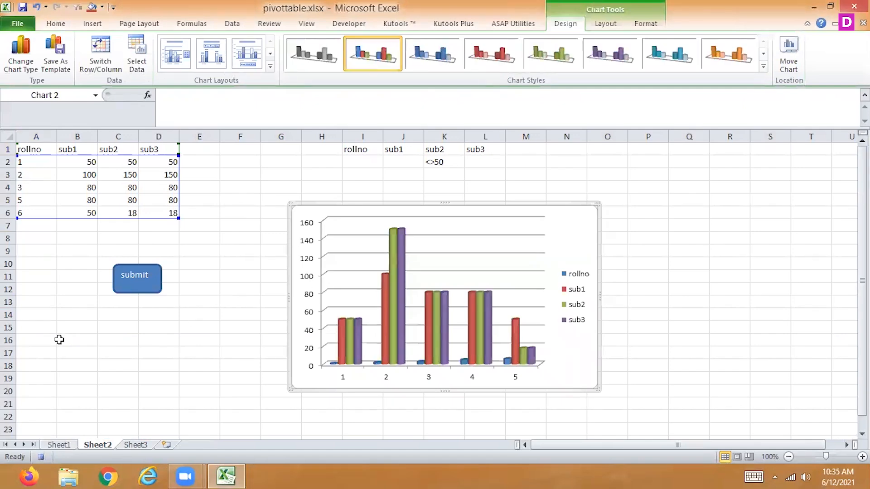
left_click(41, 457)
Copy the marks table A1:D6 from Sheet2 and paste it into Sheet3 starting at cell A1.
left_click(56, 199)
left_click_drag(34, 148, 164, 209)
key("ctrl+c")
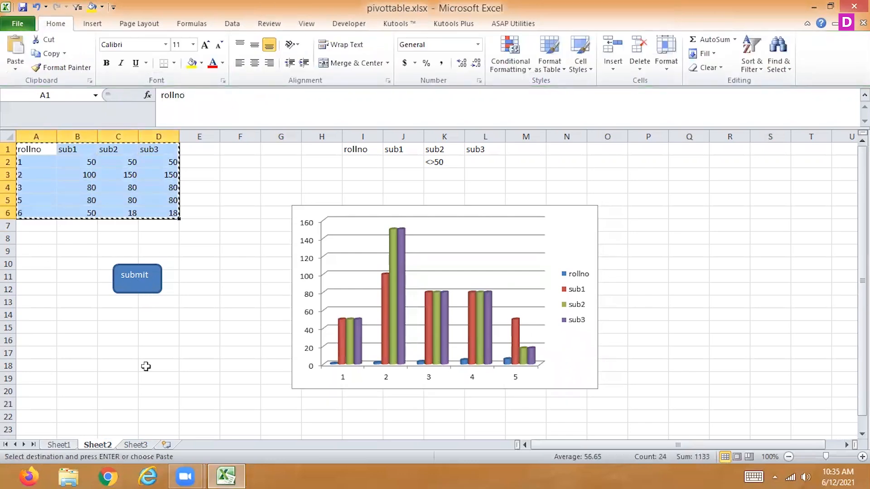
left_click(142, 446)
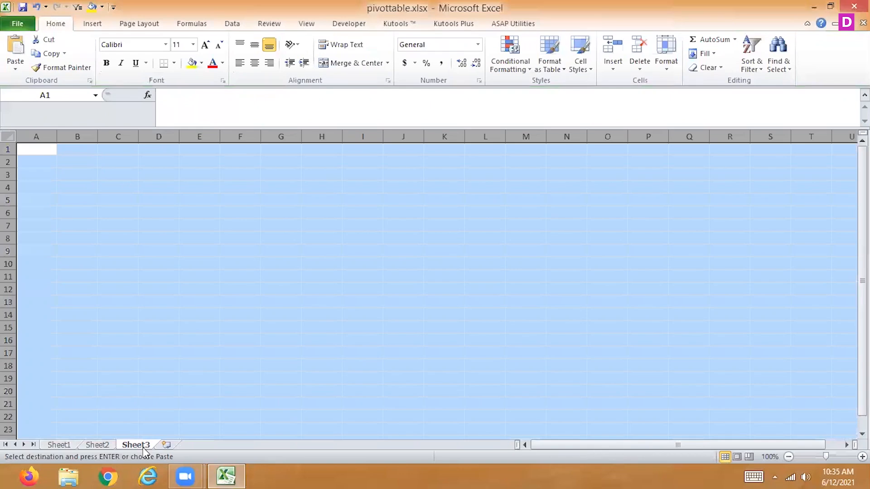
left_click(47, 153)
key("ctrl+v")
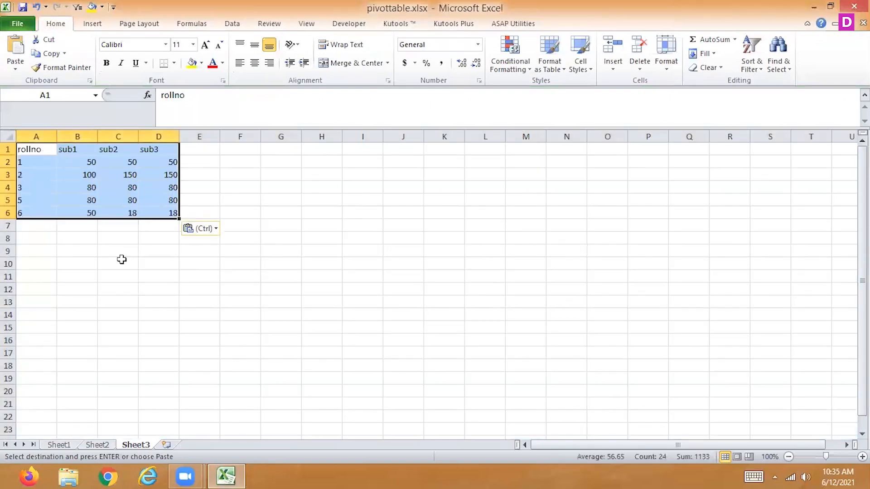
Draw a rounded rectangle about 1.14" wide and 0.51" high below the pasted table on Sheet3, around C12:D14.
left_click(109, 271)
left_click(94, 23)
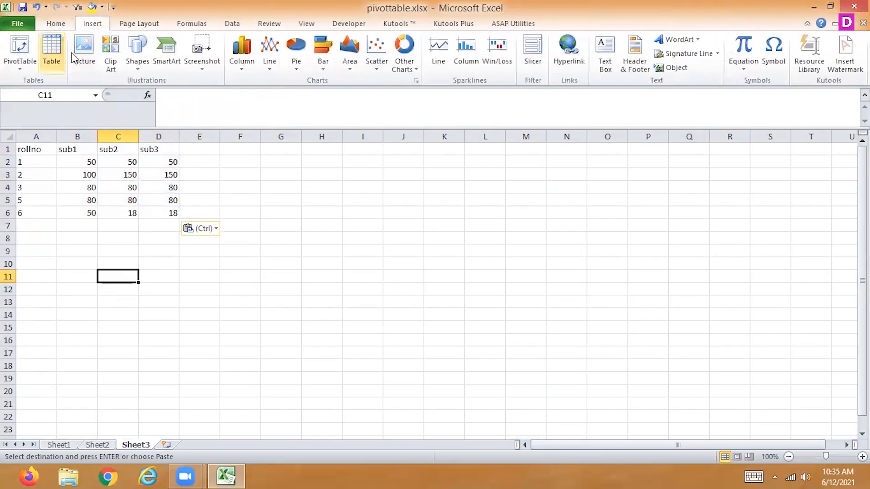
left_click(139, 70)
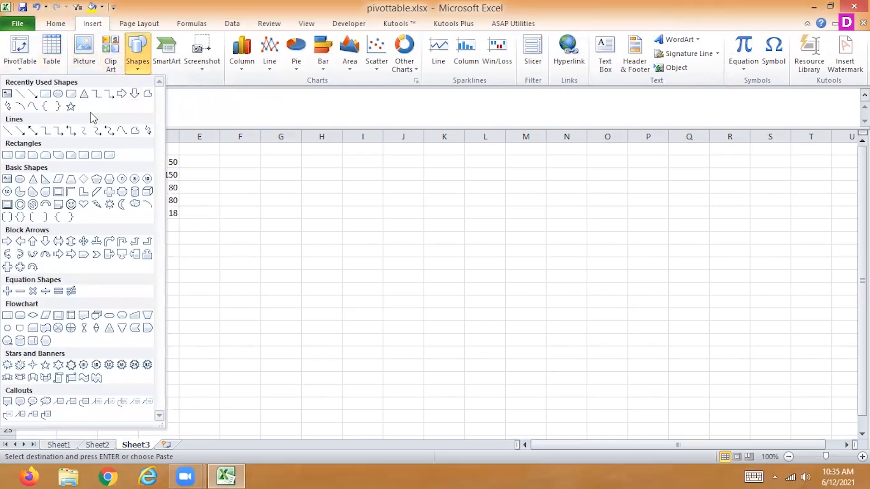
left_click(71, 93)
left_click_drag(105, 291, 175, 321)
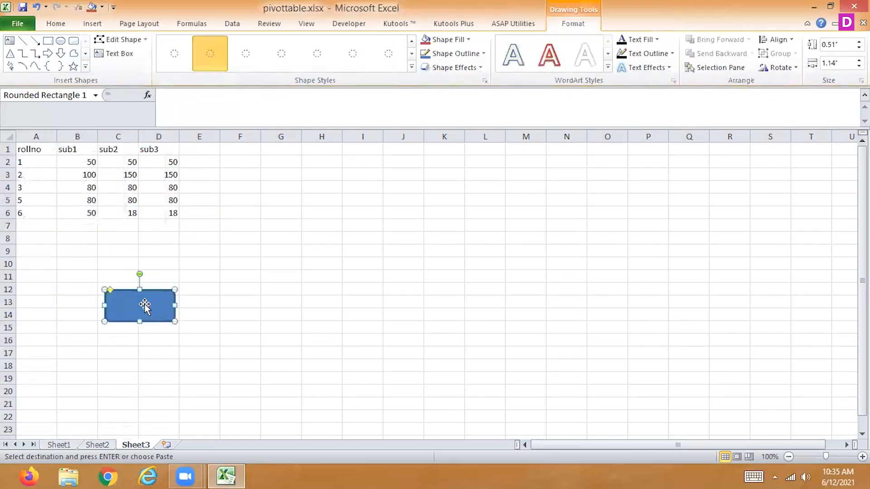
Assign Macro2 to the rounded rectangle on Sheet3.
right_click(145, 308)
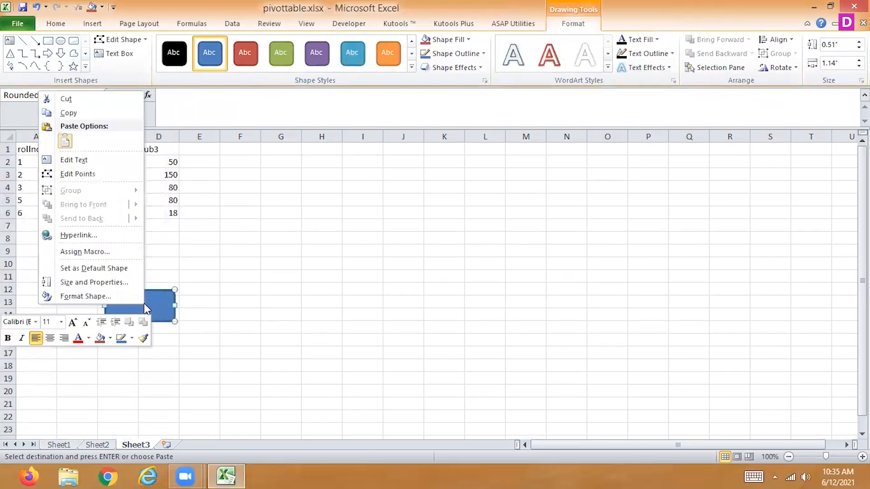
left_click(113, 252)
left_click(22, 187)
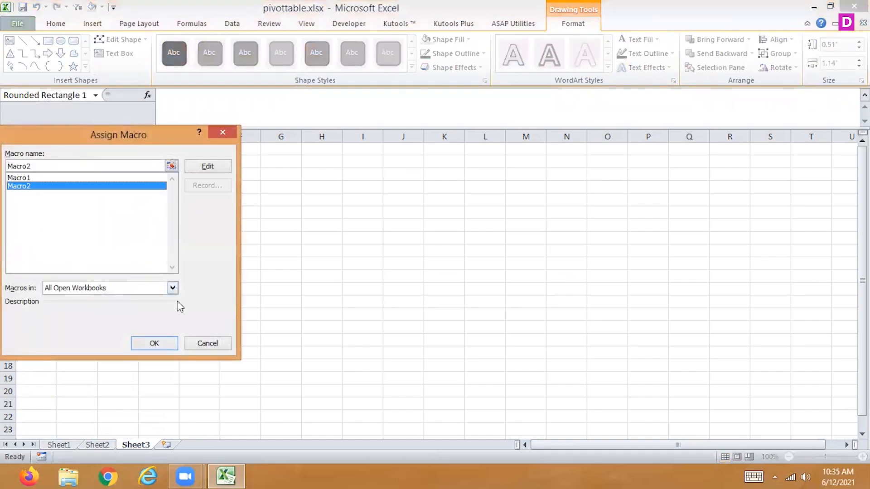
left_click(162, 340)
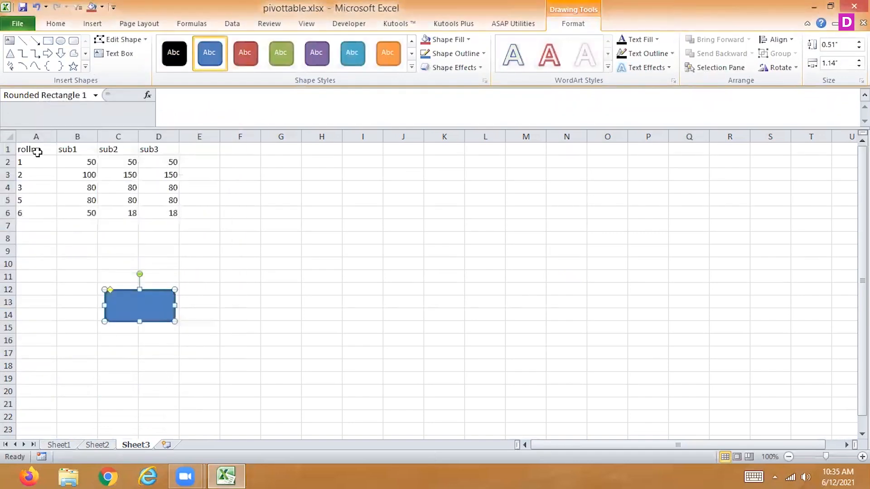
Run the chart macro from the rounded rectangle and delete the chart it inserts.
left_click(35, 149)
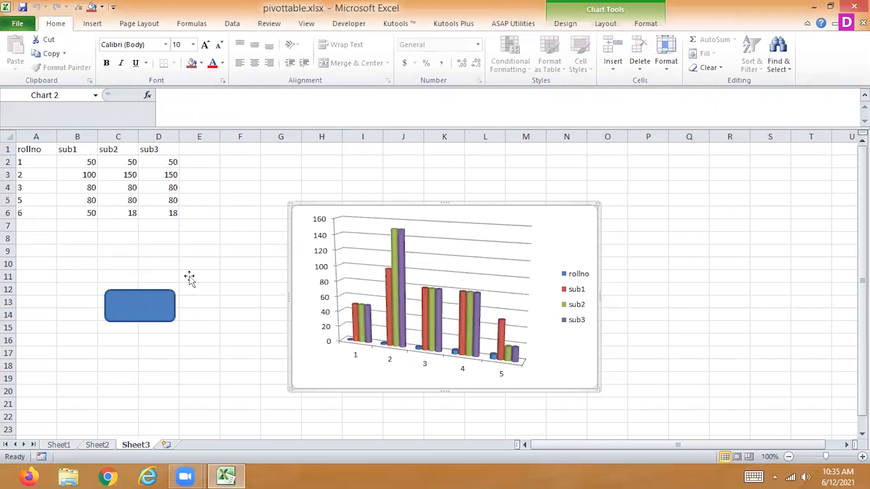
key("Delete")
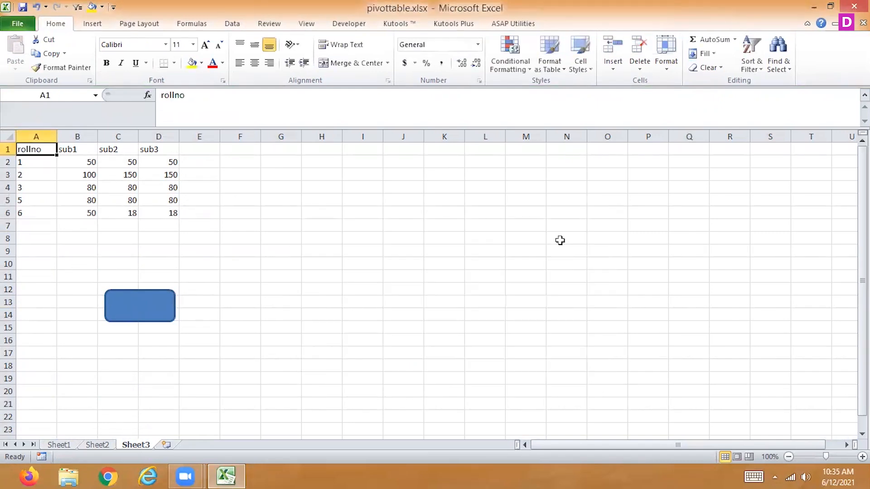
Enter 15000, 1200, 190 and 50 as the sub1 marks in cells B2 to B5.
left_click(77, 162)
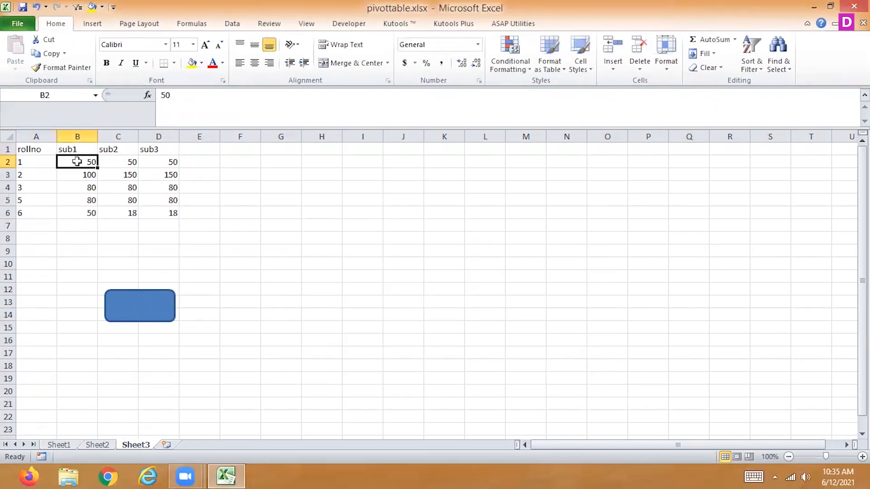
type("10000")
key("Return")
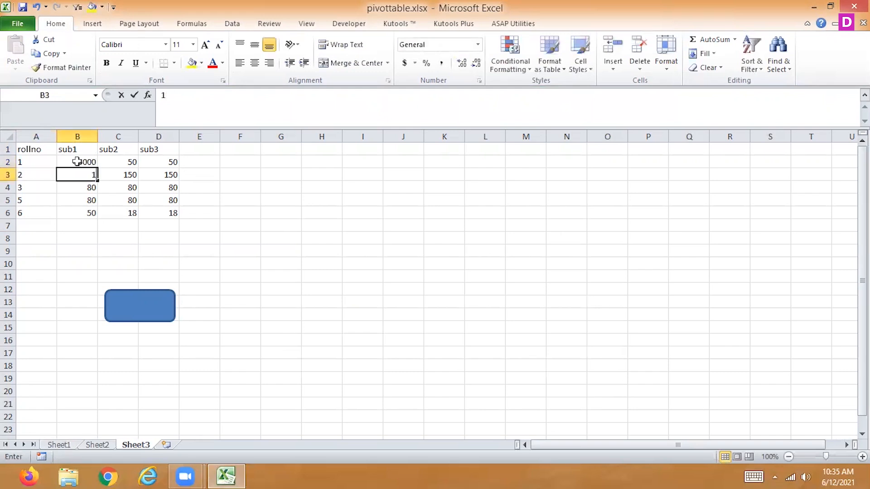
type("1200")
key("Return")
type("190")
key("Return")
type("50")
key("Return")
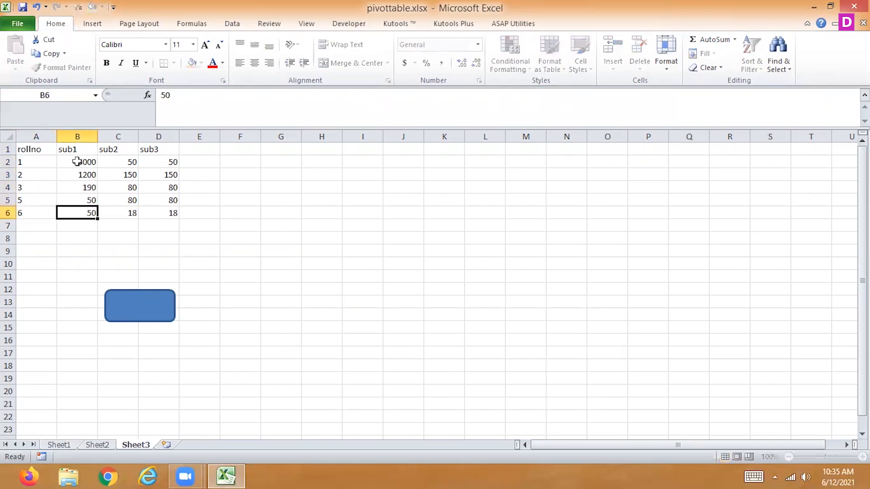
Enter 1500, 50, 20, 220 and 90 as the sub3 marks in cells D2 to D6.
key("Right")
key("Right")
key("Up")
key("Up")
key("Up")
key("Up")
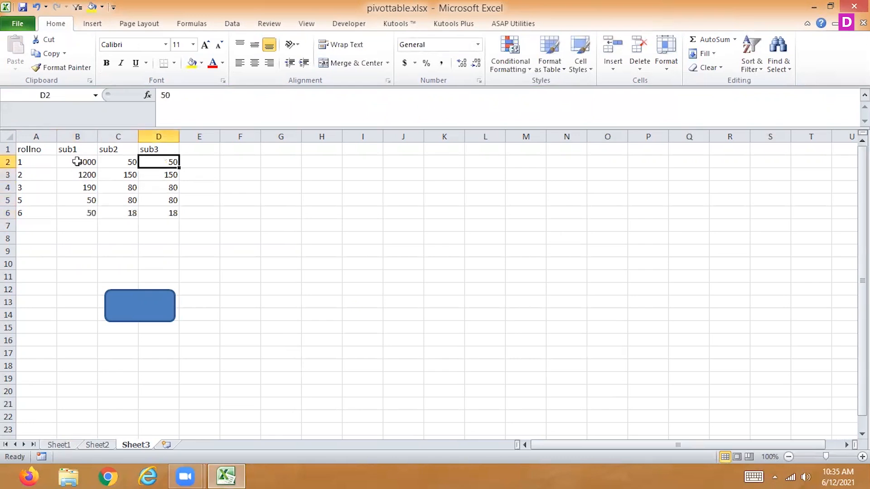
type("1500")
key("Return")
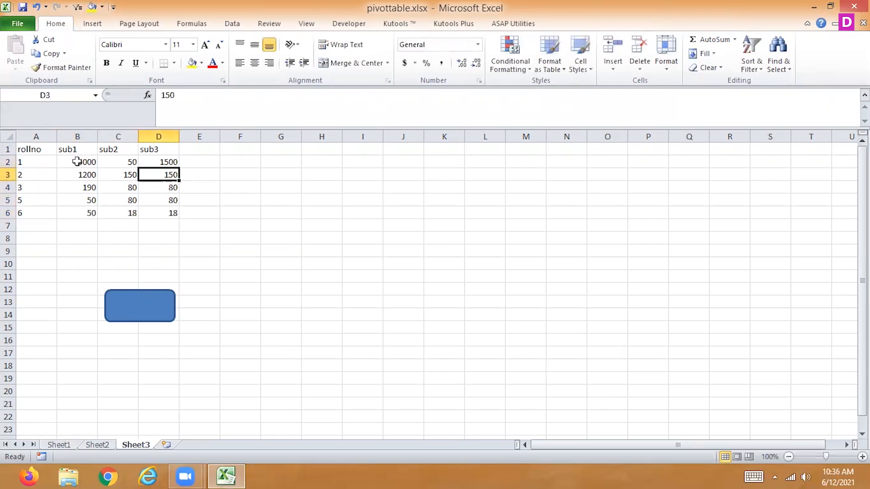
type("50")
key("Return")
type("20")
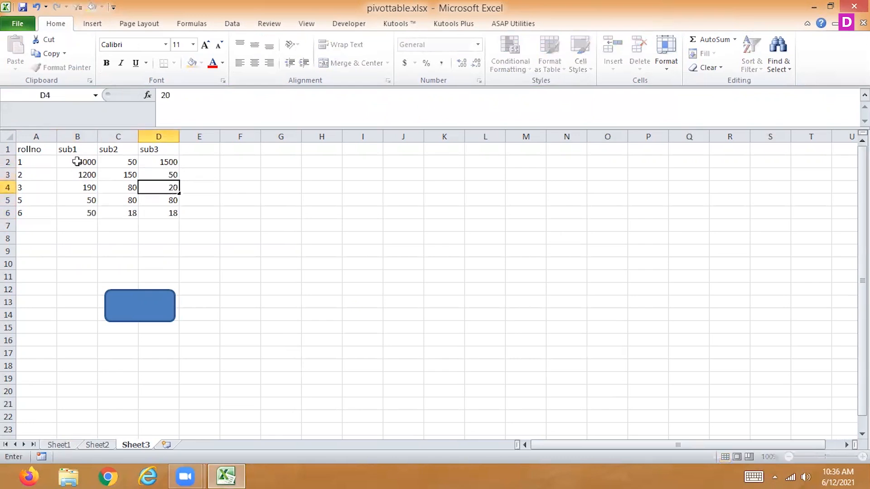
key("Return")
type("220")
key("Return")
type("90")
key("Return")
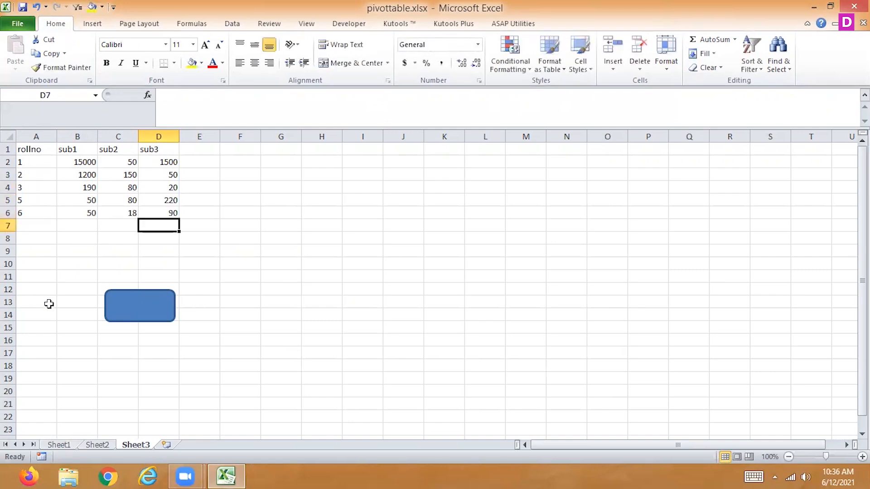
Run the chart macro from the rounded rectangle and show data labels on the inserted chart.
left_click(128, 319)
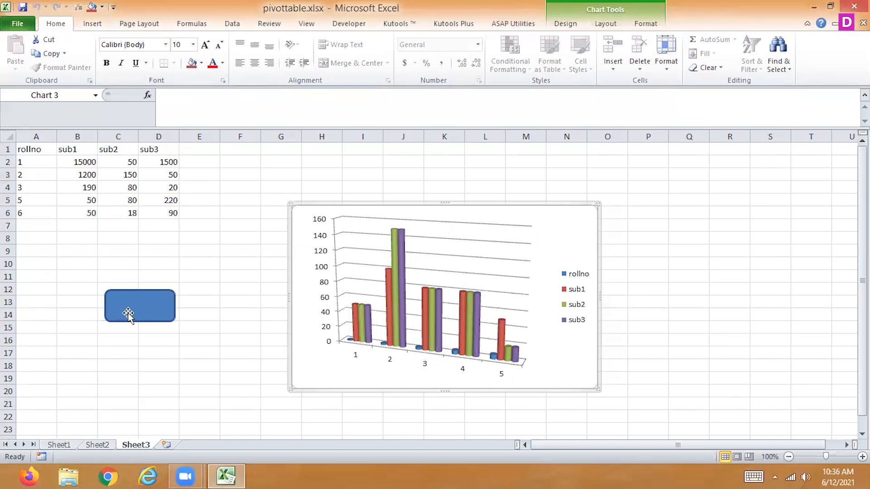
left_click(566, 27)
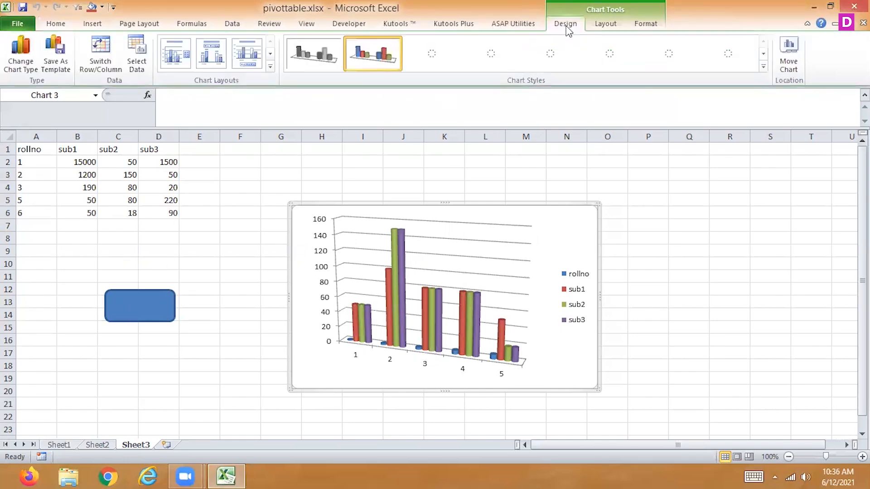
left_click(592, 28)
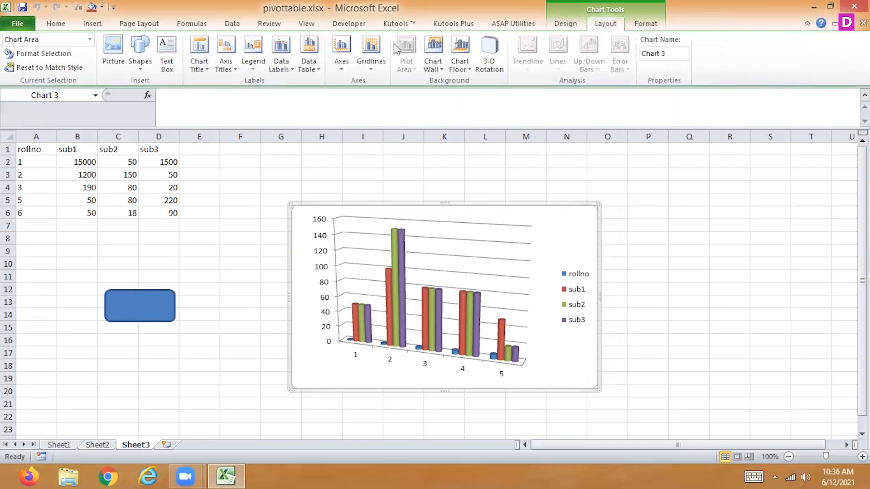
left_click(282, 70)
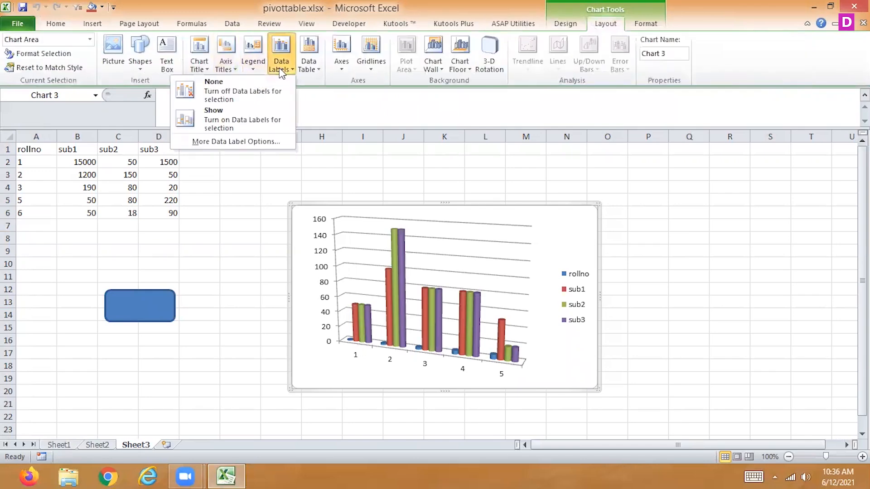
left_click(226, 116)
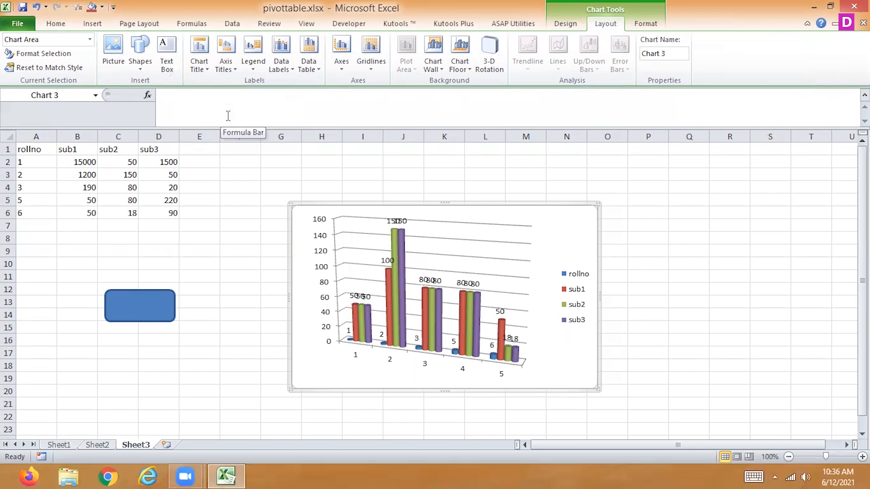
Set the sub1 marks in B2 and B3 to 150 and 120.
left_click(84, 162)
type("150")
key("Return")
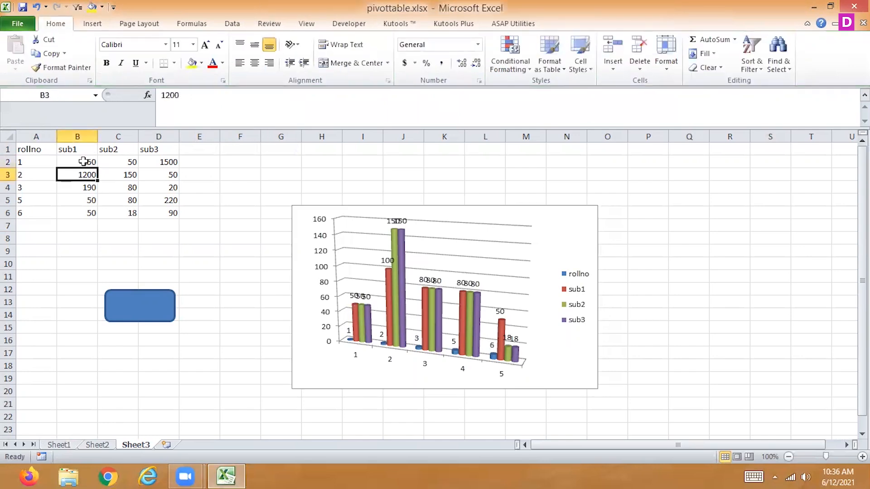
type("120")
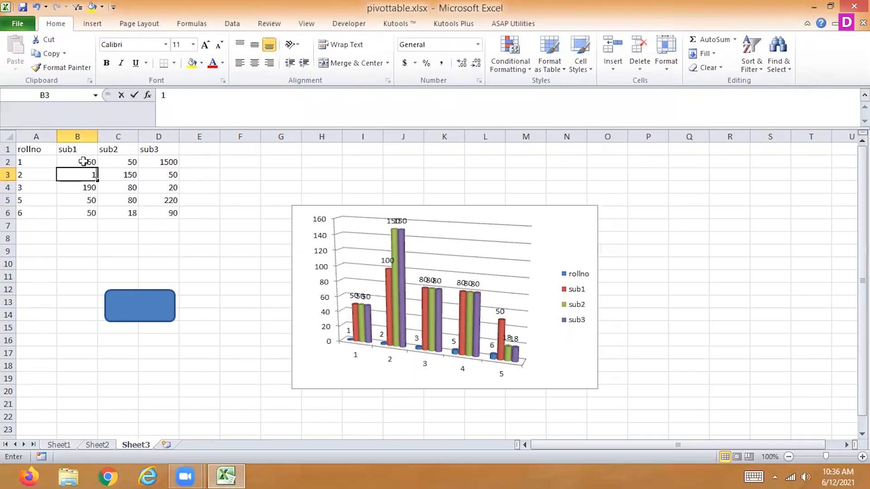
key("Return")
Run the chart macro from the rounded rectangle again and delete both charts on Sheet3.
left_click(158, 309)
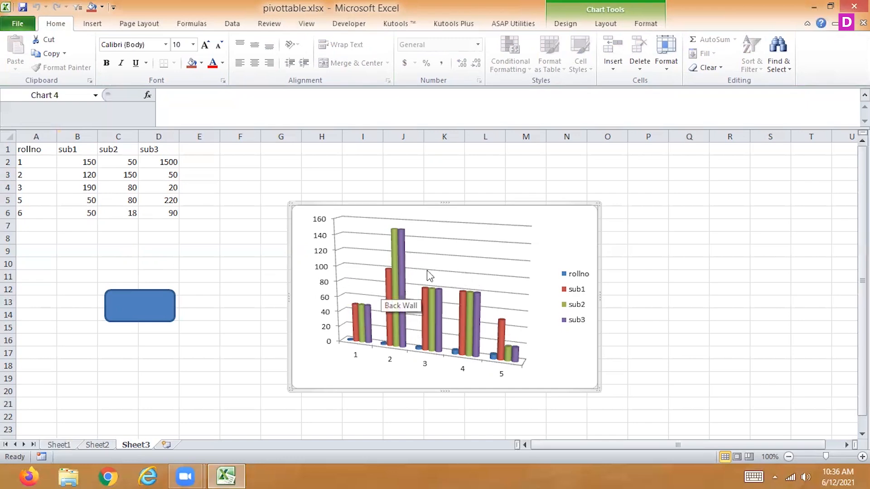
key("Delete")
left_click(559, 254)
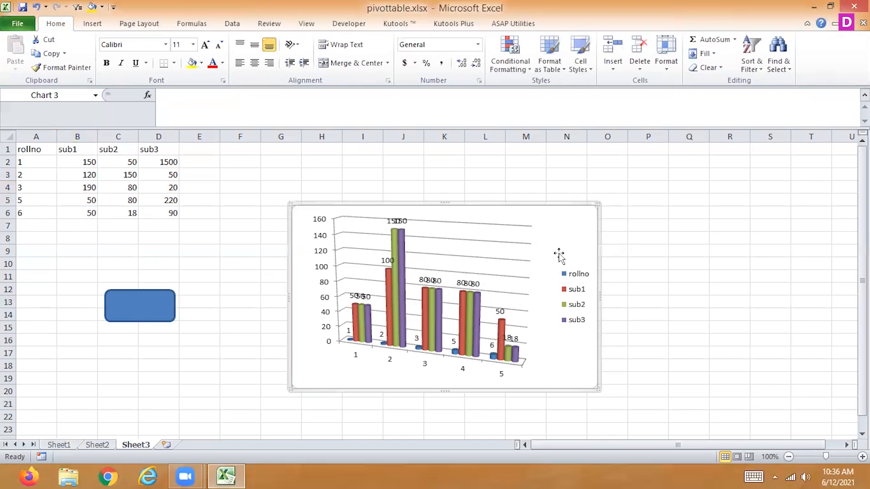
key("Delete")
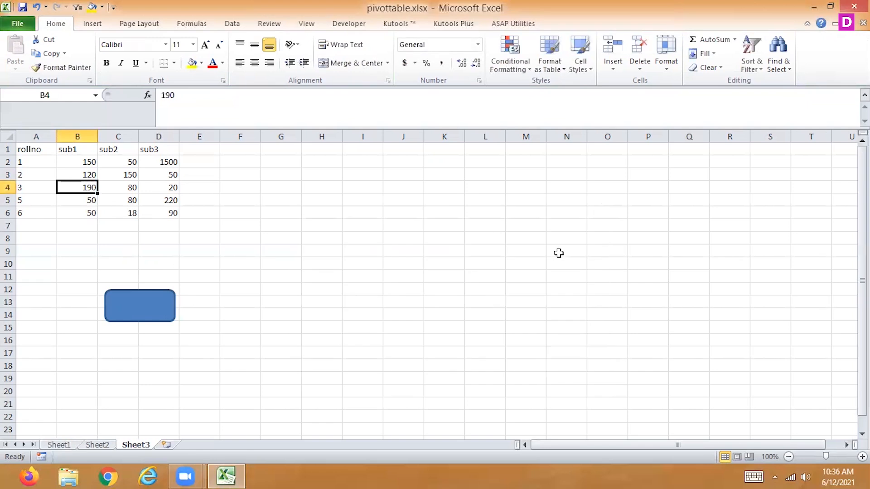
Add a record in row 7 with roll number 7 and marks of 80 in all three subjects.
left_click(29, 224)
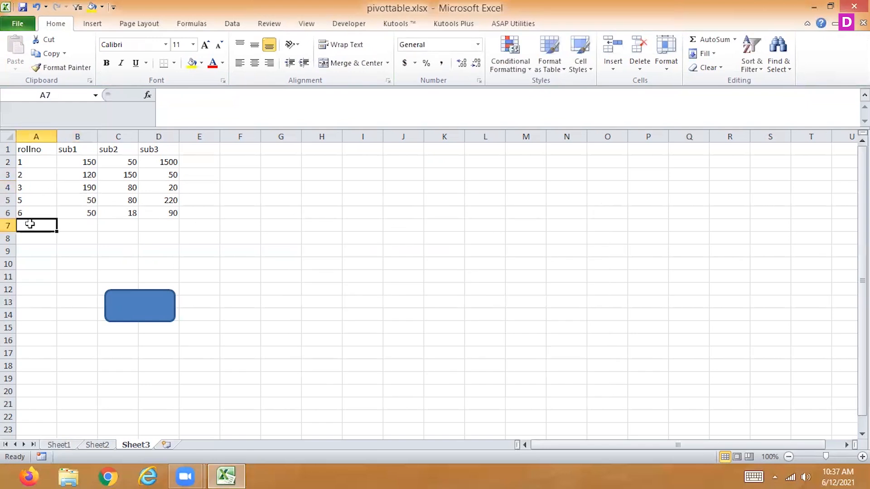
type("7")
key("Tab")
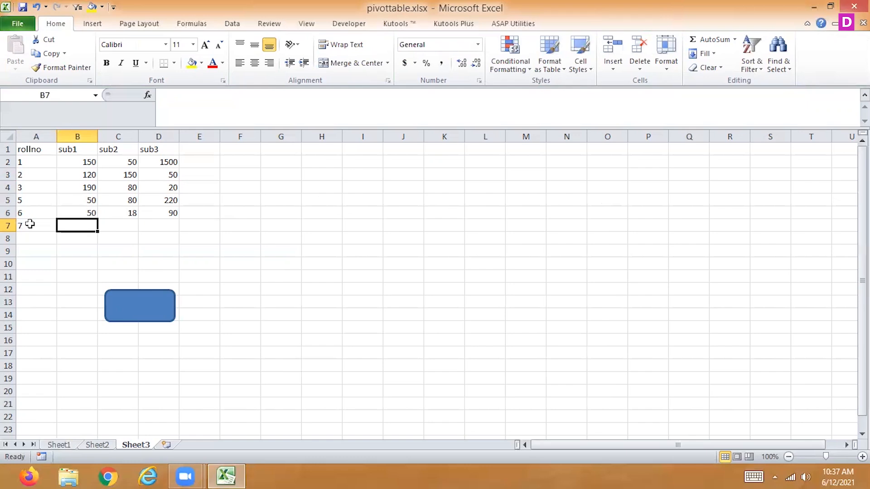
type("80")
key("Tab")
type("80")
key("Tab")
type("80")
key("Tab")
Insert the macro's column chart beside the extended marks table and check its format and layout options.
key("alt+F1")
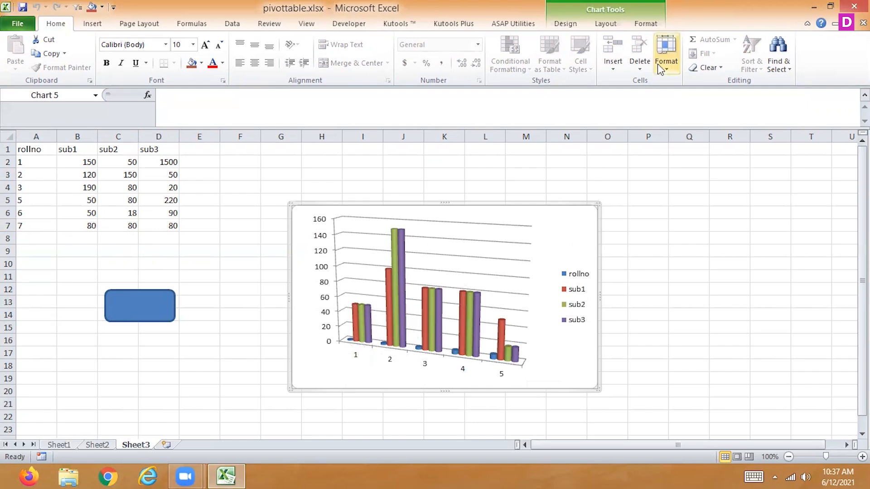
left_click(646, 24)
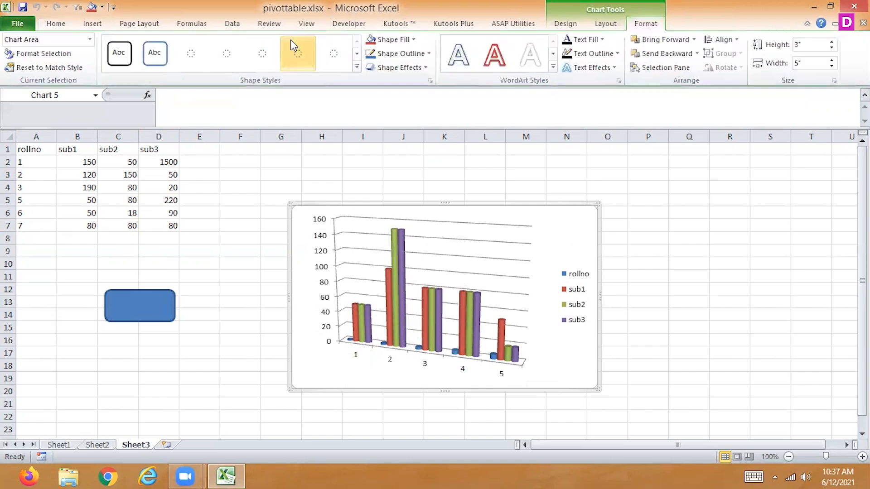
left_click(603, 30)
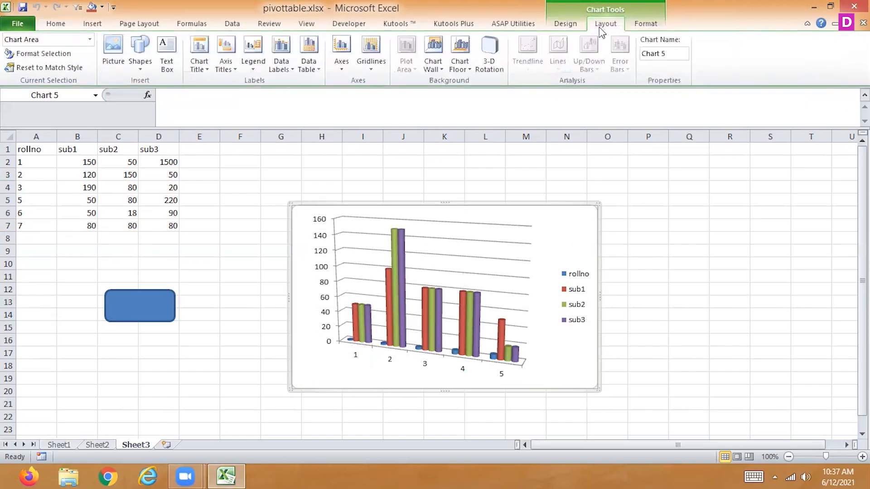
Try to insert a slicer for the marks table A1:D7, cancelling the choice of an existing connection.
left_click(94, 25)
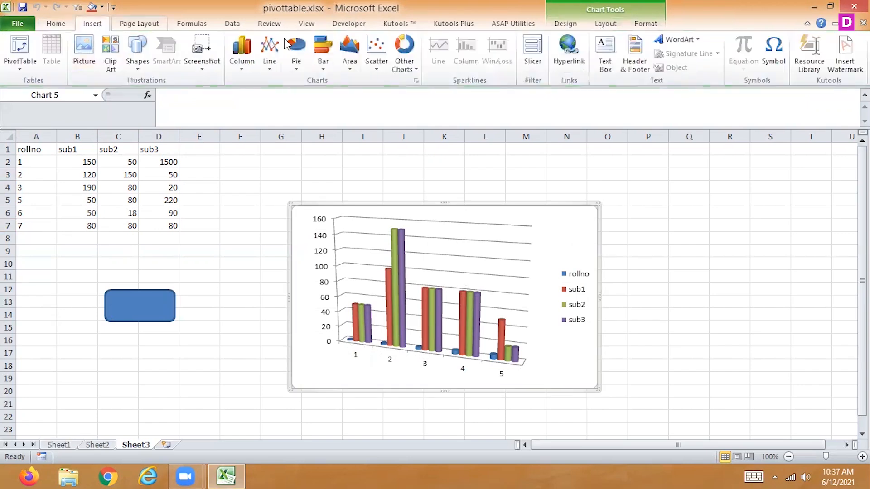
left_click(532, 50)
left_click(560, 375)
left_click_drag(46, 149, 165, 224)
left_click(528, 52)
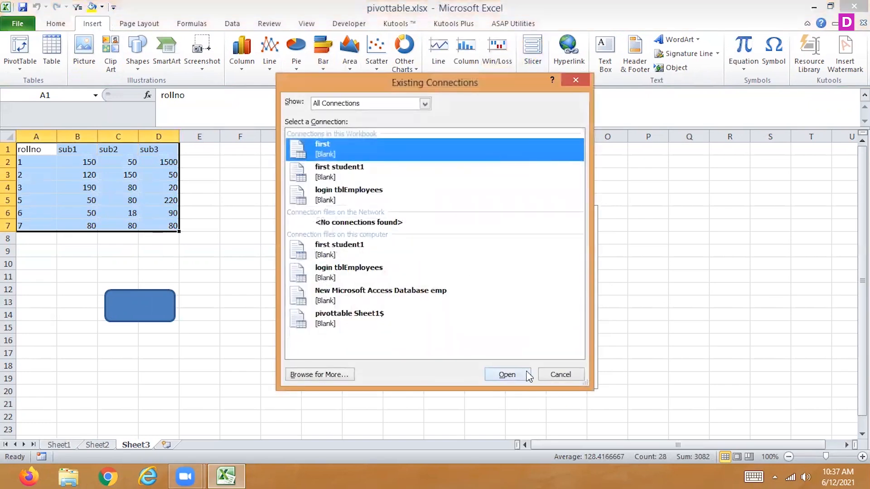
left_click(571, 377)
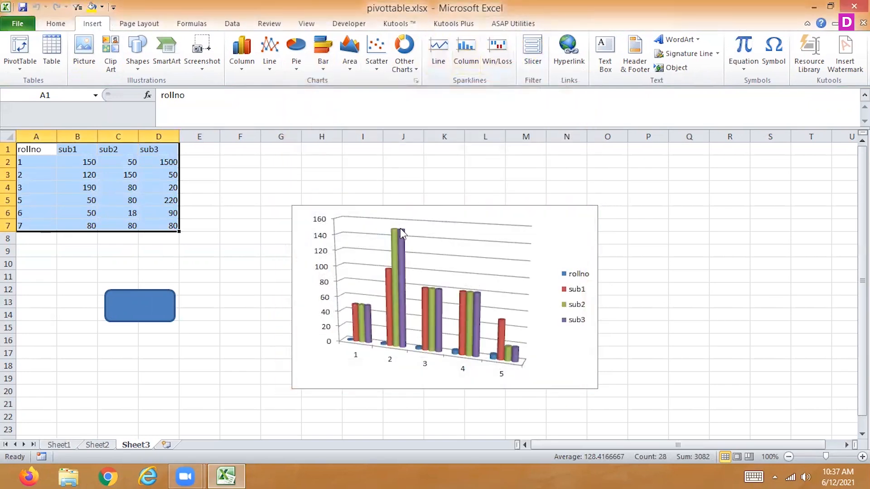
left_click(571, 245)
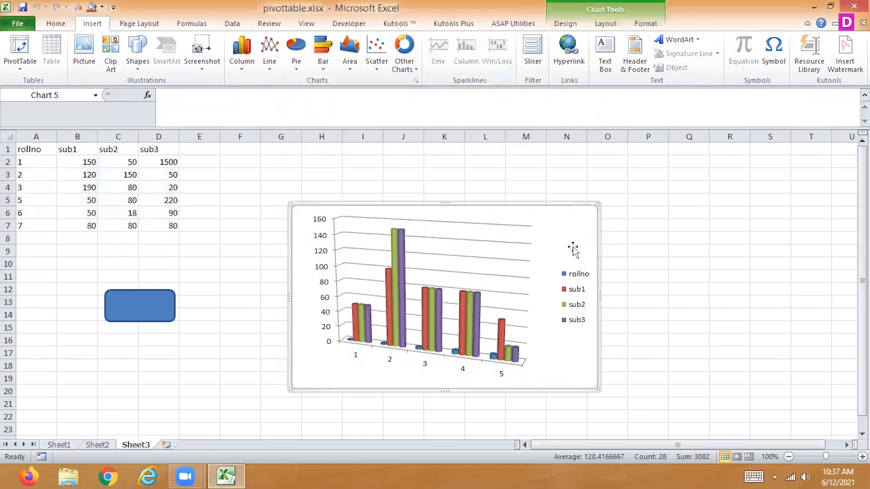
left_click(646, 24)
left_click(596, 27)
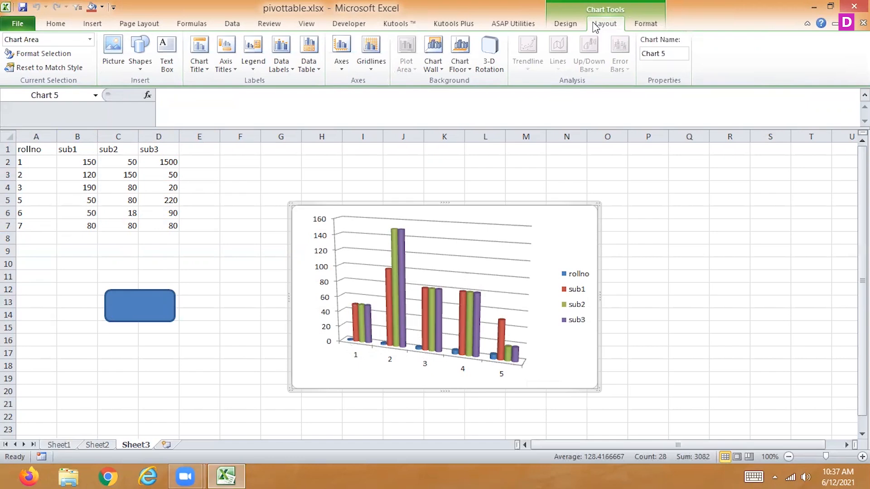
left_click(569, 28)
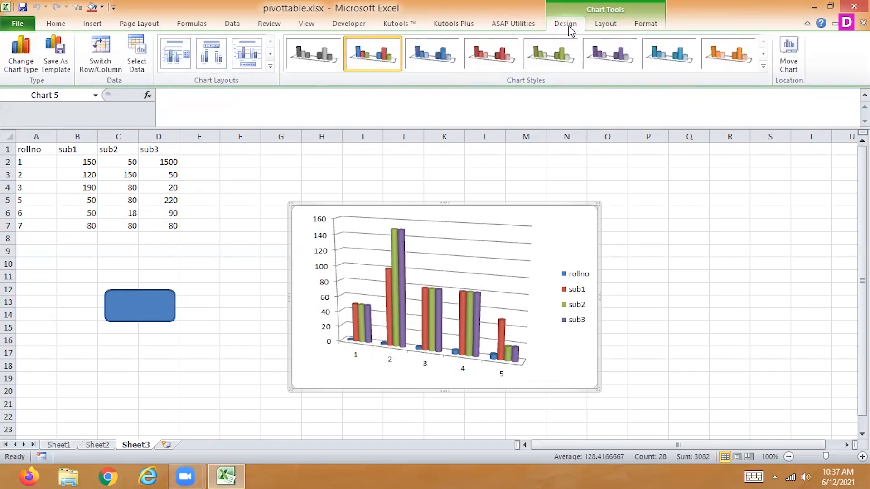
left_click(518, 28)
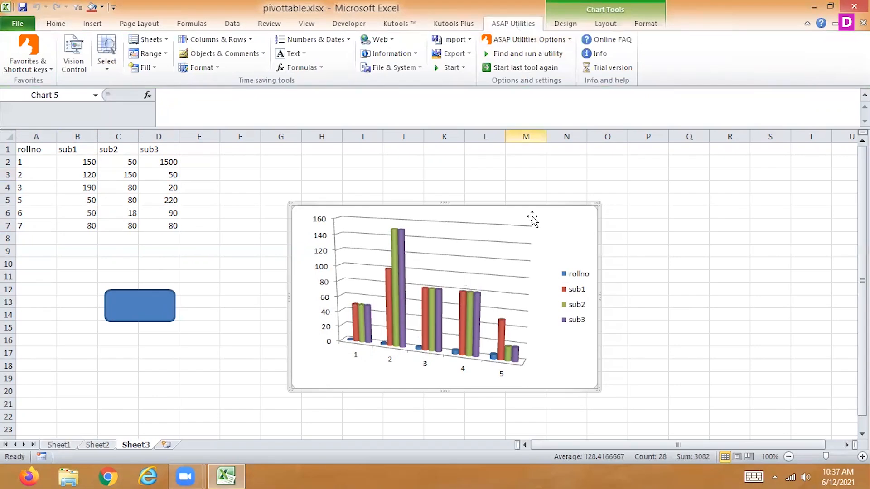
Try to insert a slicer from cell C4 inside the table, cancelling the choice of an existing connection.
left_click(132, 188)
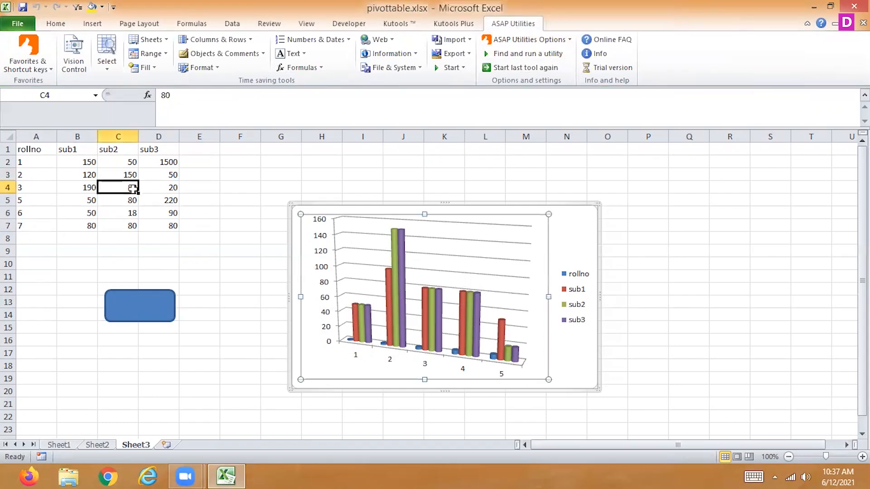
left_click(93, 26)
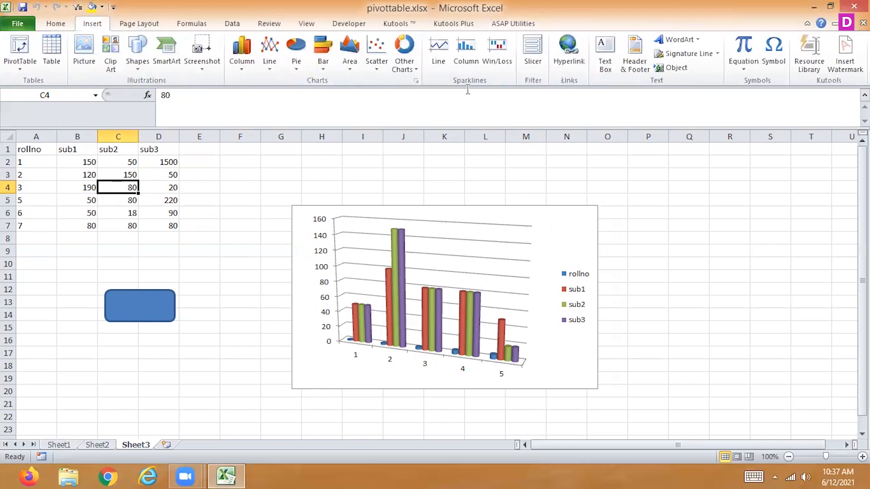
left_click(534, 57)
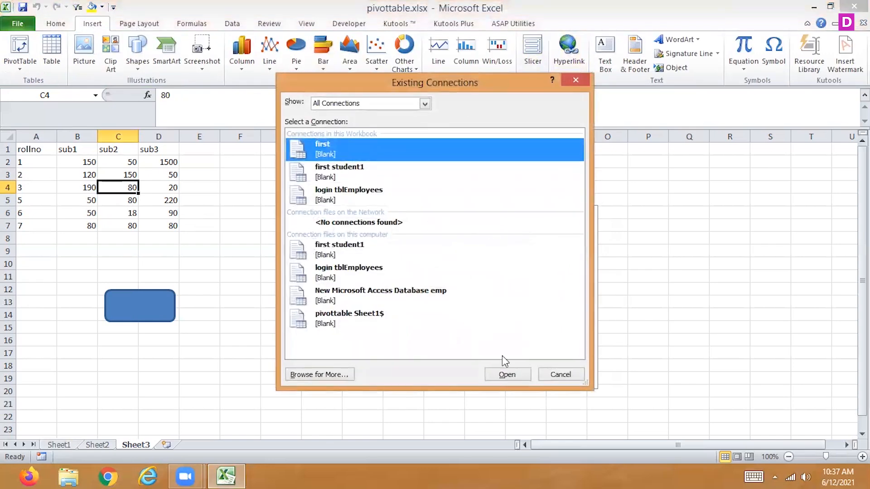
left_click(550, 377)
Try again to insert a slicer with the whole range A1:D7 selected, cancelling the choice of an existing connection.
left_click_drag(45, 149, 162, 222)
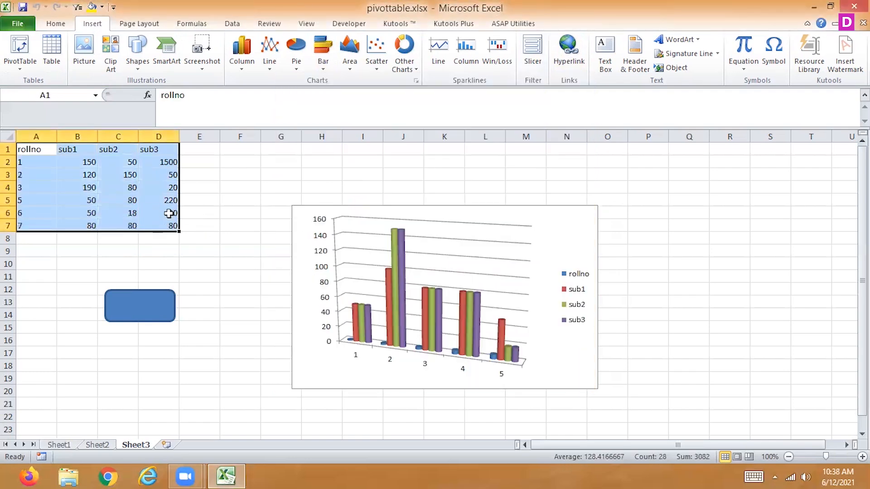
left_click(538, 57)
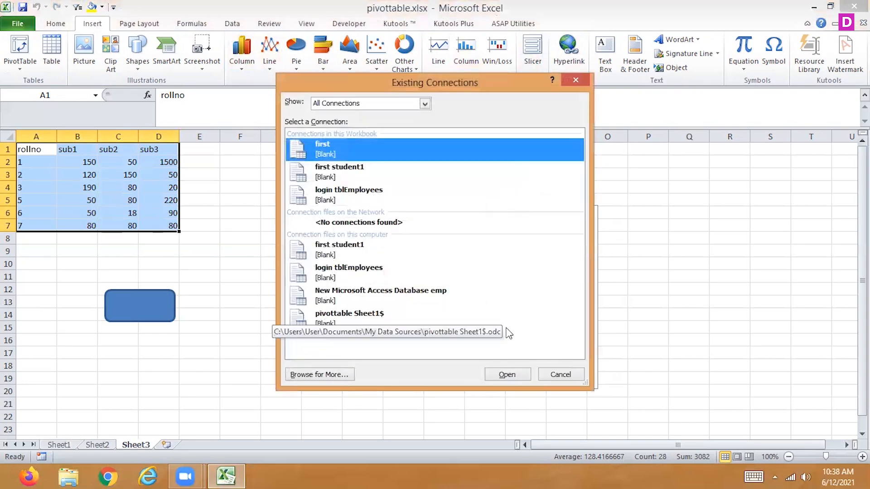
left_click(561, 374)
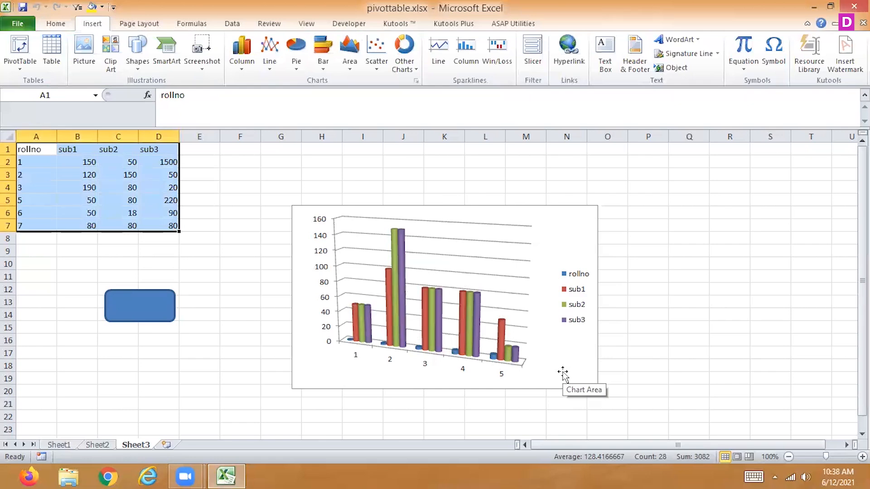
Try to insert a slicer for the column chart from the connections in this workbook, cancel it and delete the chart.
right_click(563, 372)
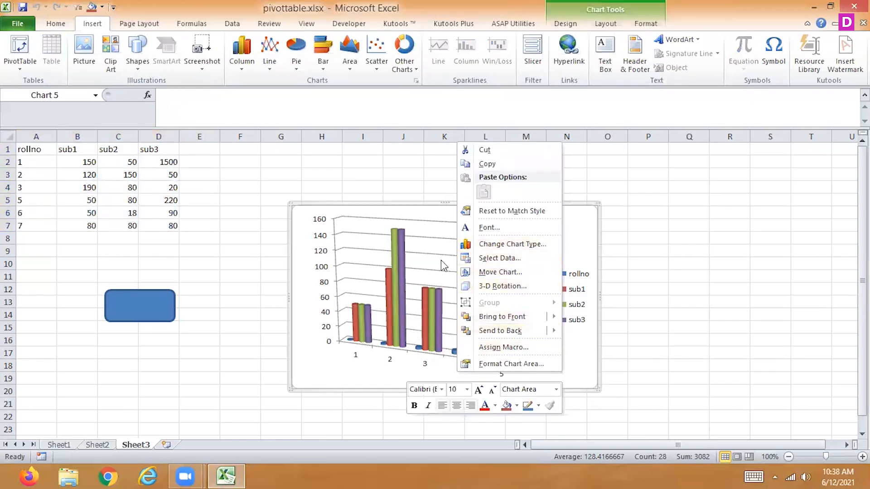
left_click(536, 62)
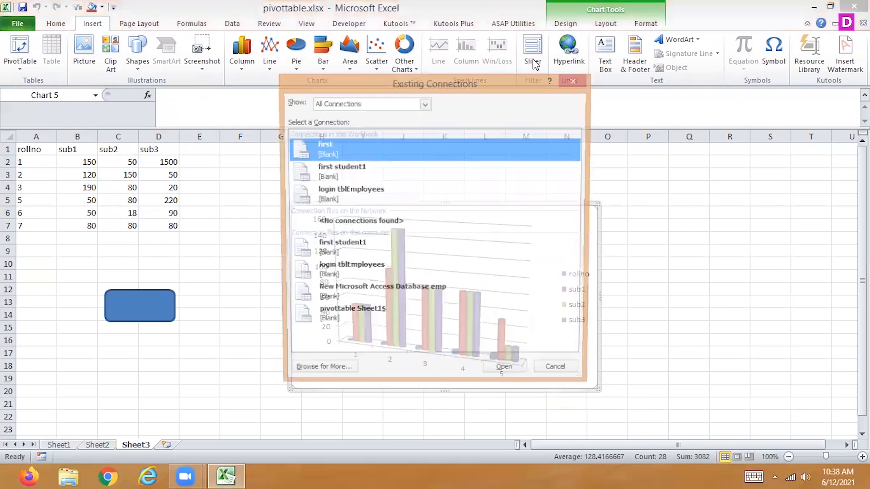
left_click(386, 102)
left_click(386, 124)
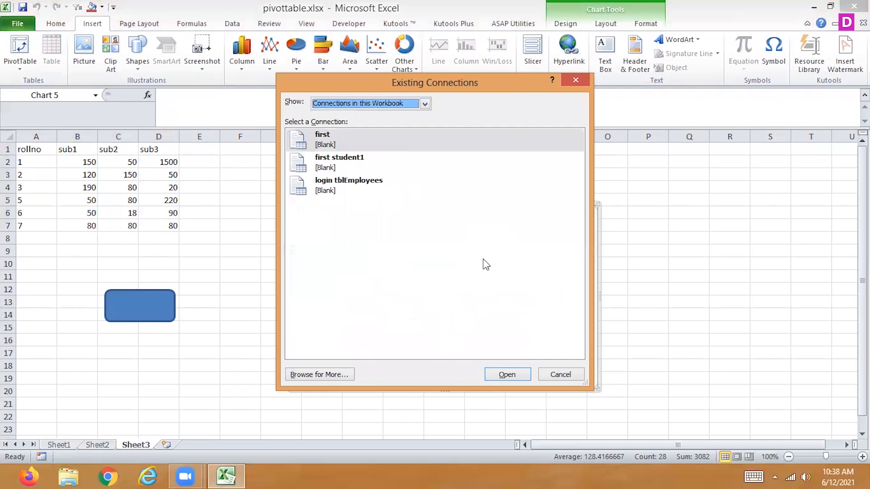
left_click(564, 374)
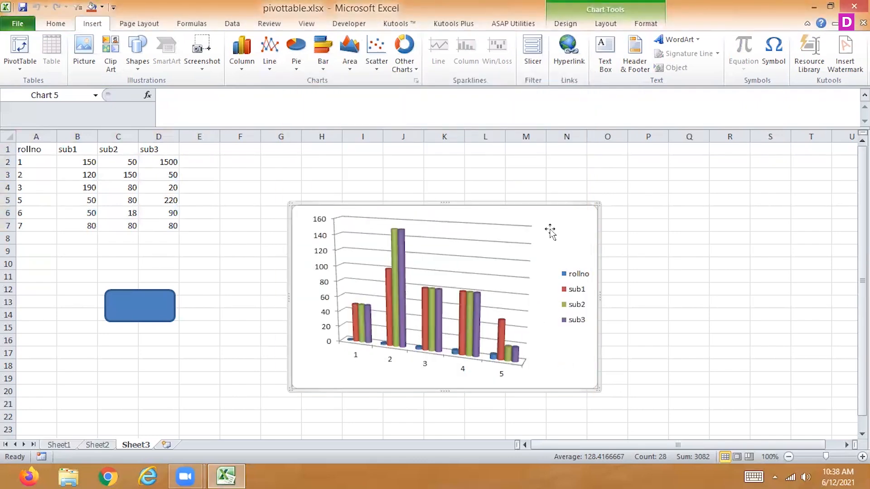
key("Delete")
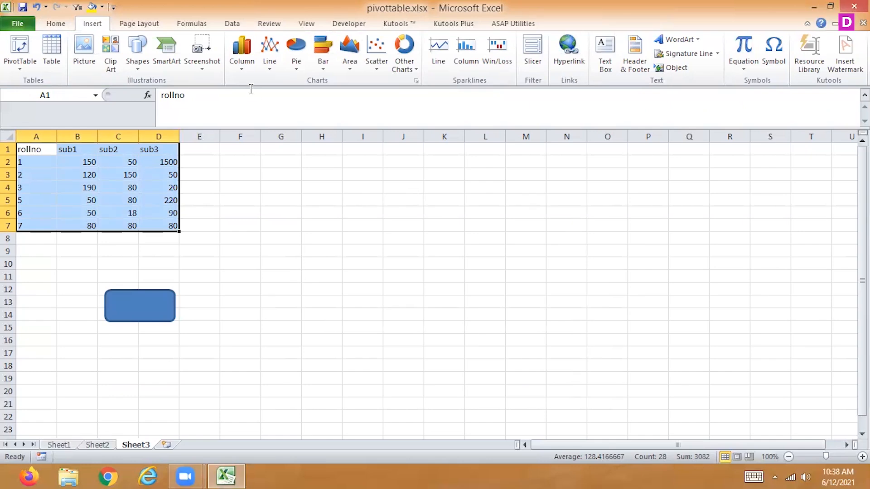
Check the Visual Basic code modules of Sheet1, Sheet2 and Sheet3 for code and close the editor.
left_click(340, 25)
left_click(15, 53)
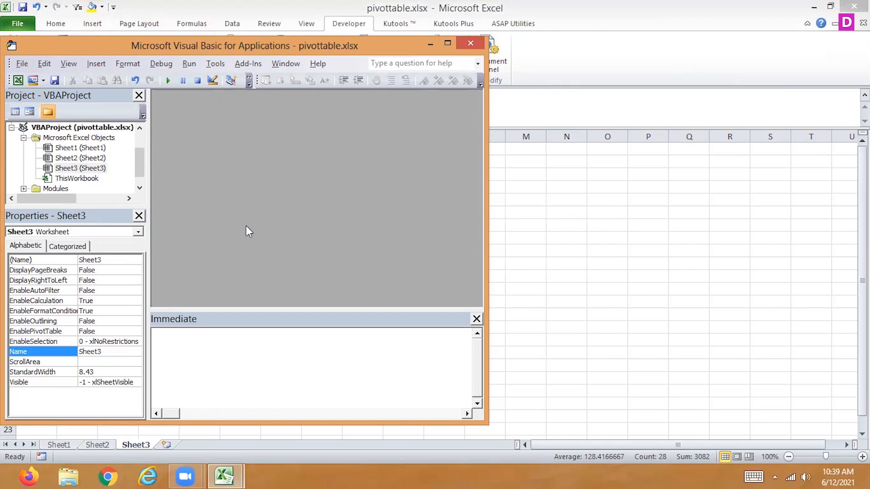
double_click(97, 149)
double_click(98, 158)
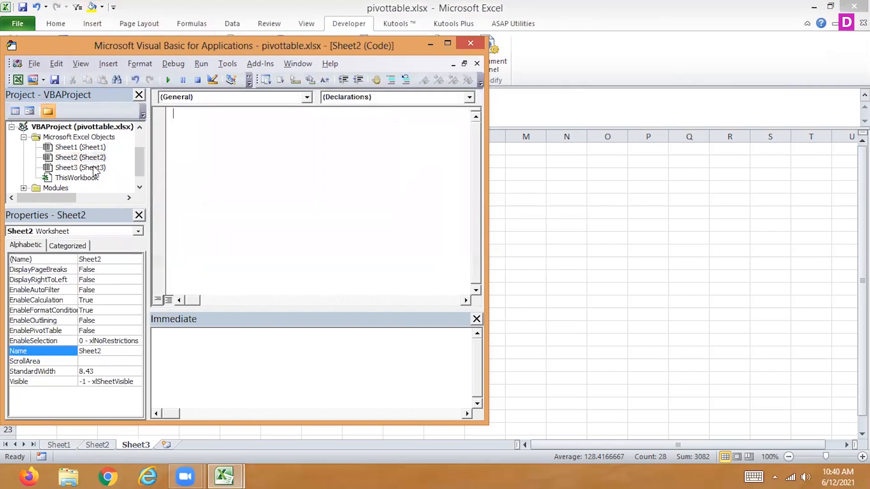
double_click(94, 168)
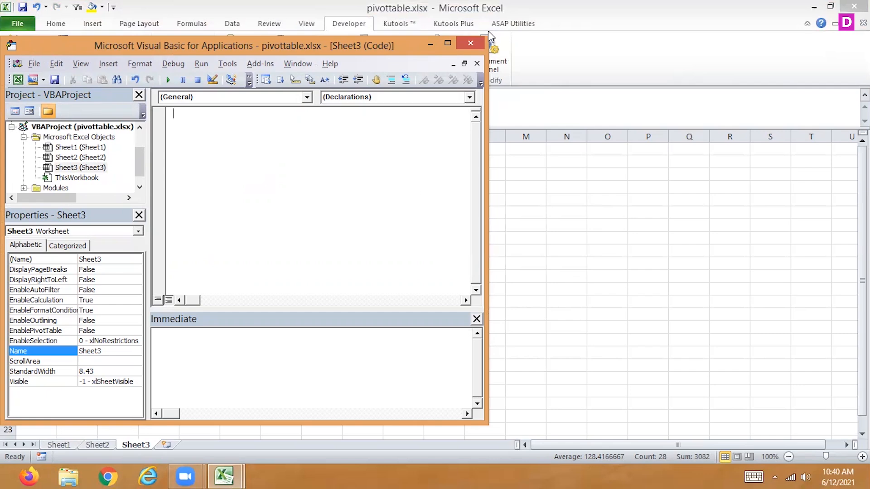
left_click(475, 41)
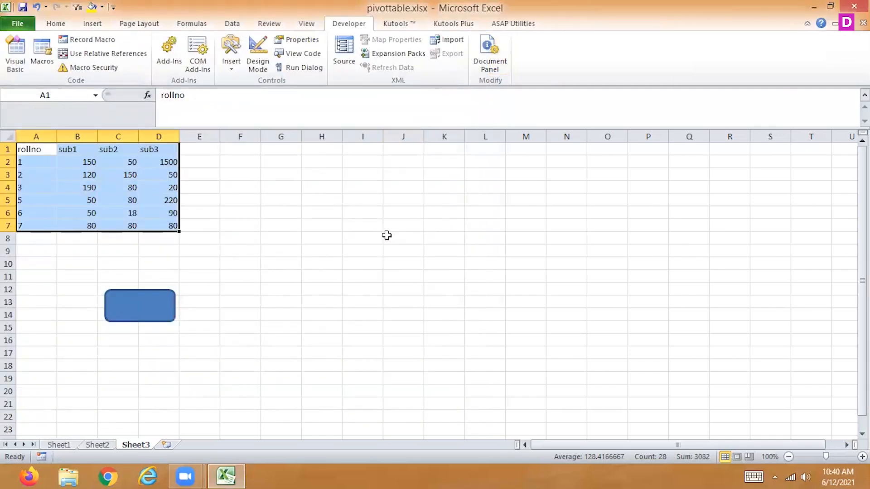
Start recording a macro named Macro3 stored in this workbook.
left_click(56, 24)
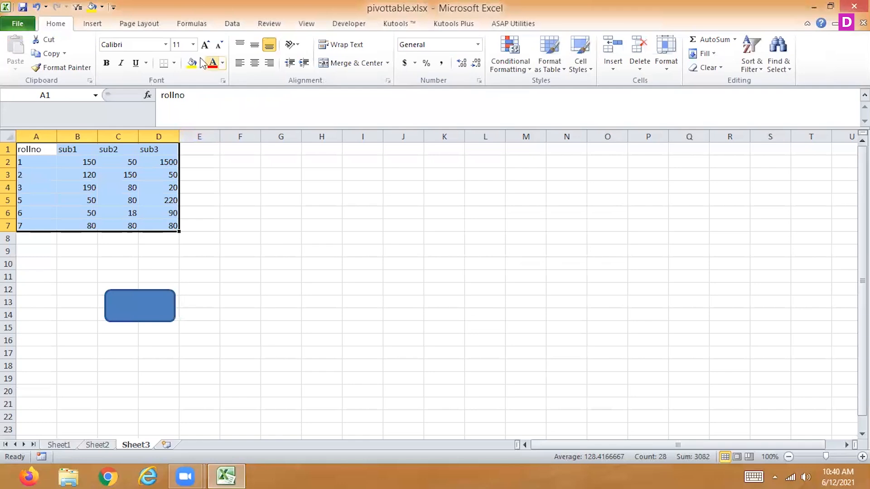
left_click(299, 25)
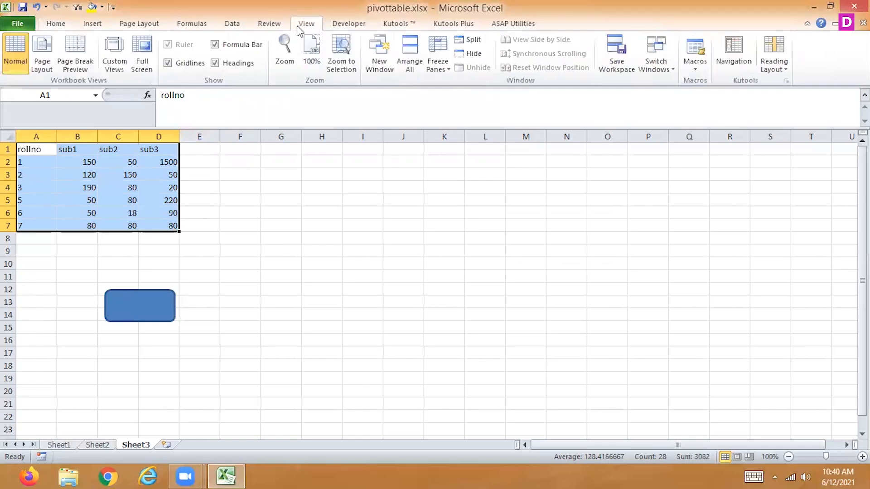
left_click(695, 61)
left_click(666, 99)
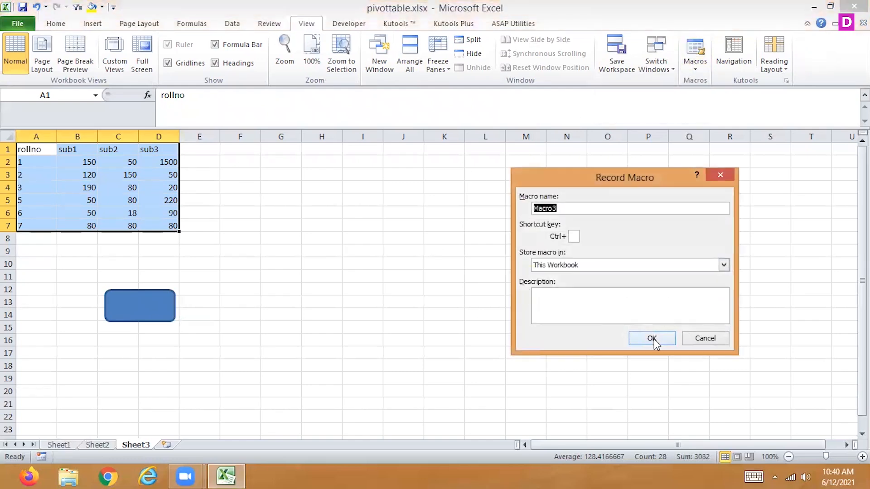
left_click(654, 340)
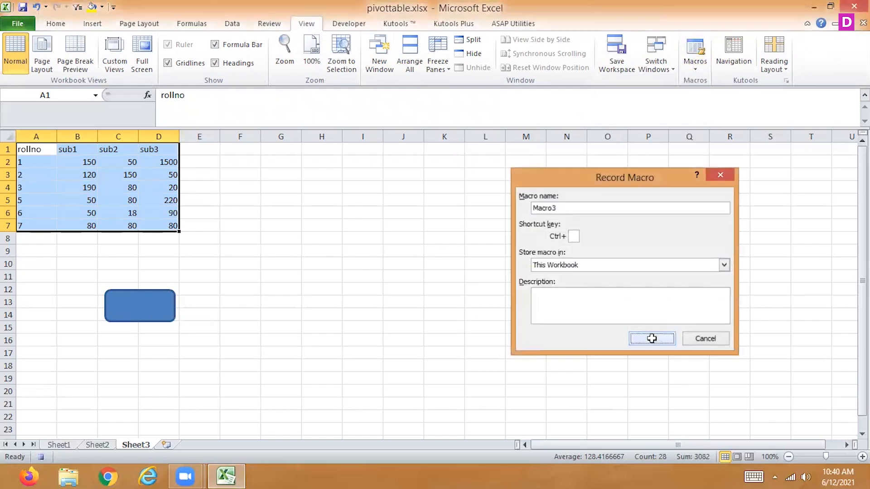
Format the range A1:D7 as a table with the dark green style and end the macro recording.
left_click(95, 23)
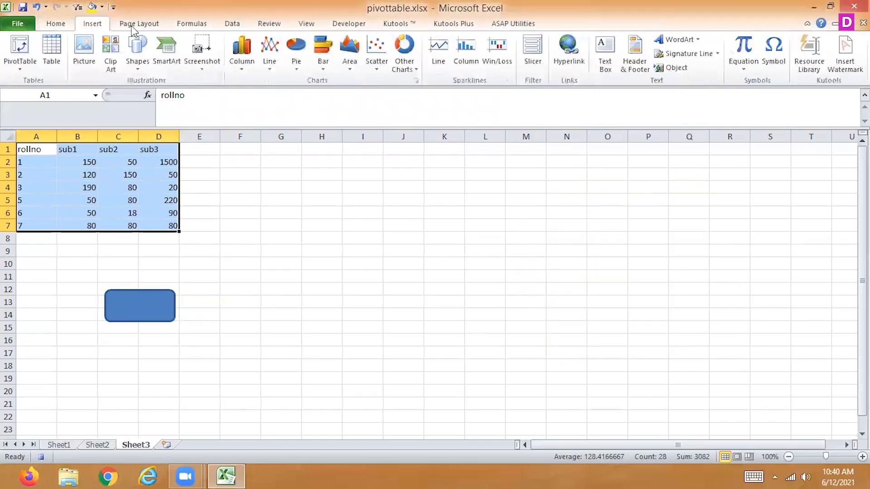
left_click(55, 23)
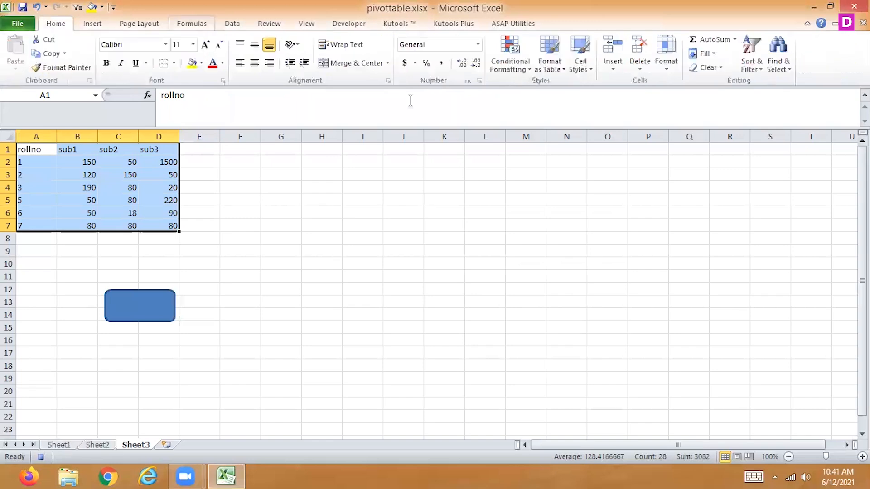
left_click(547, 56)
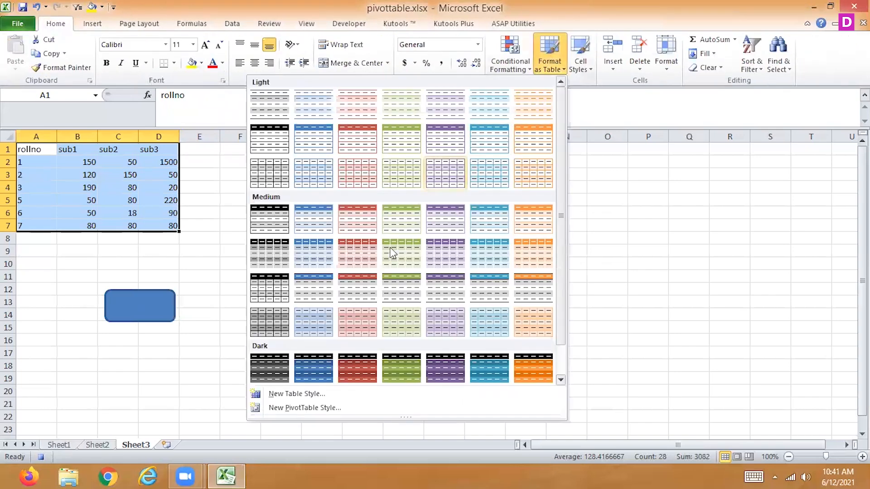
left_click(399, 375)
left_click(616, 294)
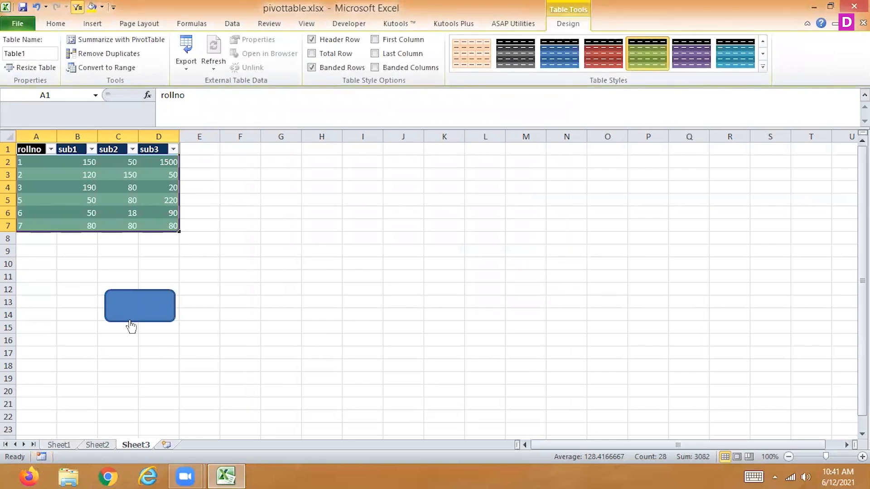
Add roll numbers 7, 8, 9 and 10 in cells A7:A10 of Sheet2.
left_click(99, 446)
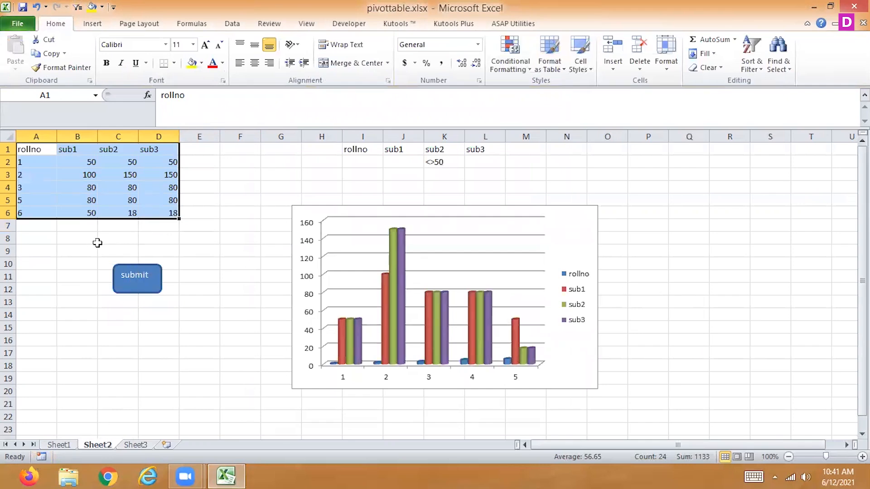
left_click(30, 223)
type("7")
key("Return")
type("8")
key("Return")
type("9")
key("Return")
type("10")
key("Return")
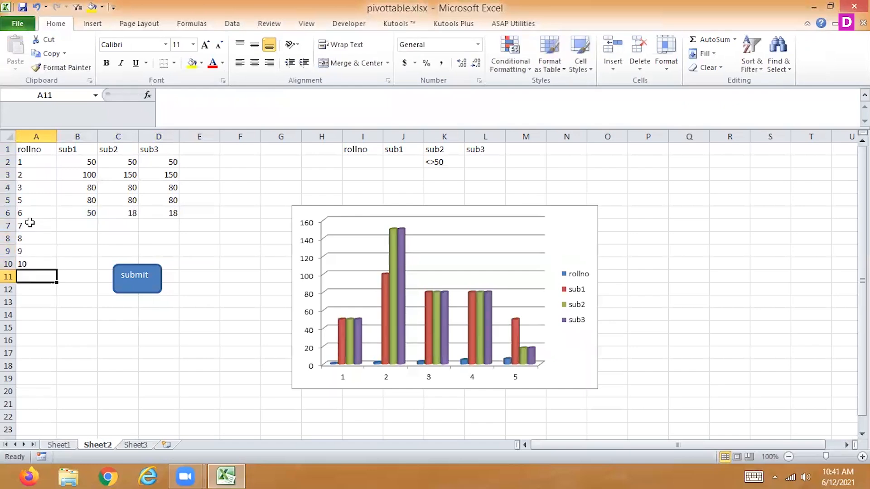
Fill the marks in B5:D10 by repeating the two rows 80, 80, 80 and 50, 18, 18.
left_click_drag(80, 198, 175, 213)
key("ctrl+c")
left_click_drag(84, 220, 87, 240)
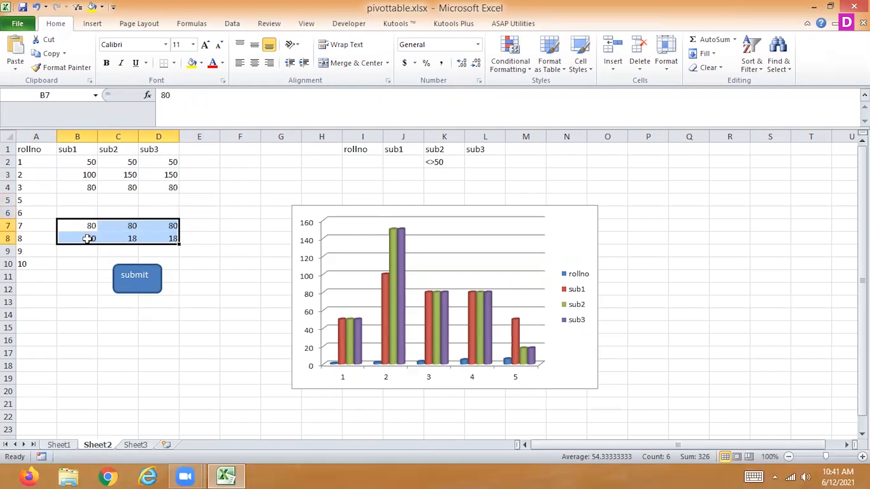
key("ctrl+c")
left_click(89, 203)
left_click_drag(93, 205, 172, 260)
key("ctrl+v")
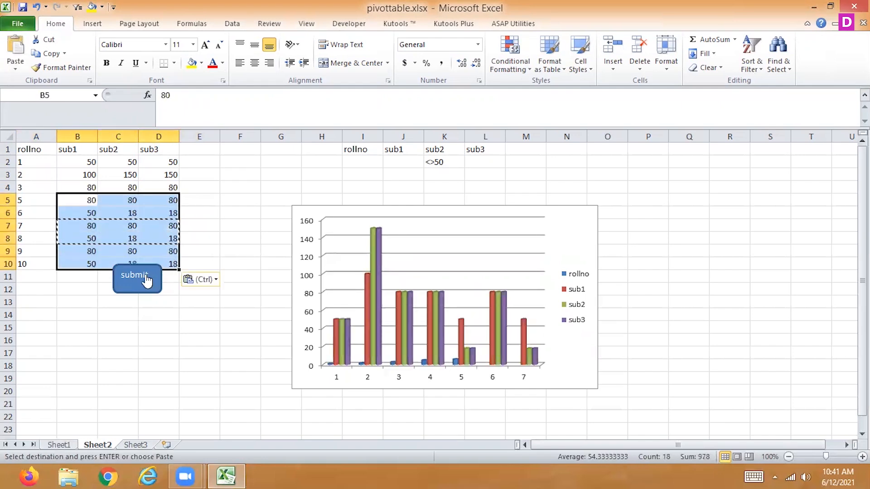
key("Escape")
Move the submit button shape clear of the data, down to rows 13 to 15.
right_click(148, 278)
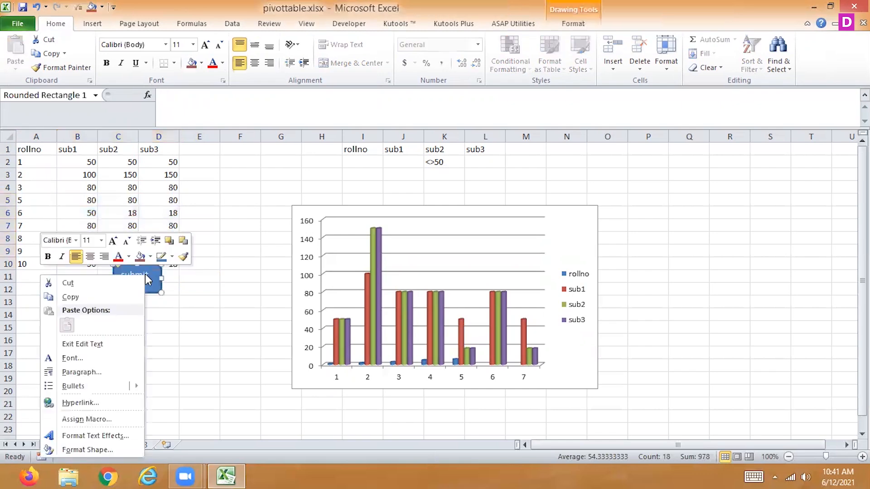
left_click(154, 280)
left_click_drag(155, 279, 154, 329)
Assign Macro3 to the submit button shape and run it on the Sheet2 data, ending the macro at the run-time error.
right_click(154, 329)
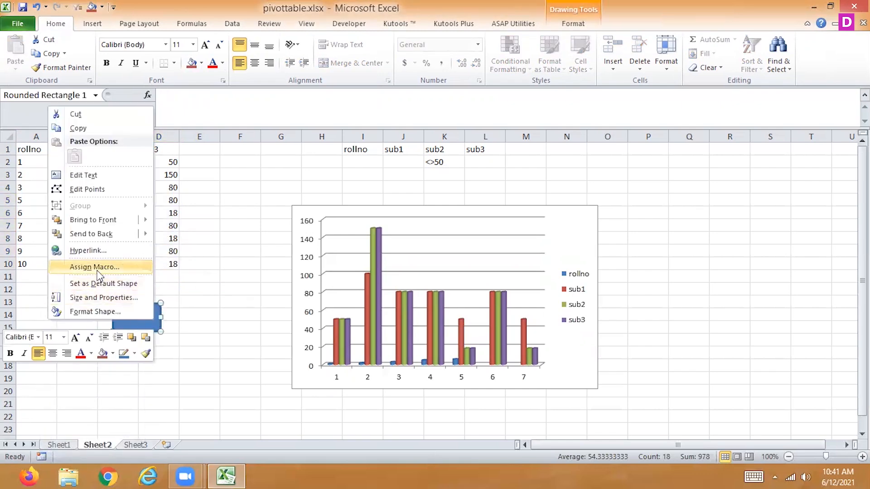
left_click(96, 268)
left_click(19, 216)
left_click(167, 363)
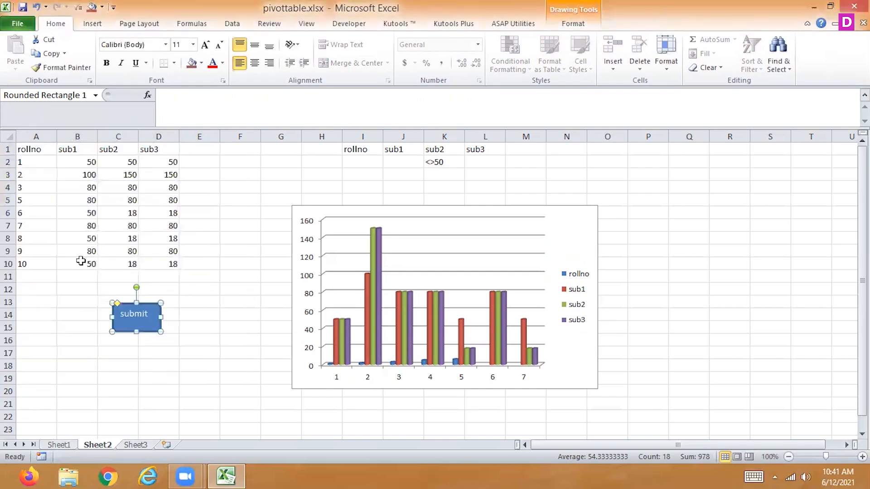
left_click(197, 288)
left_click(138, 315)
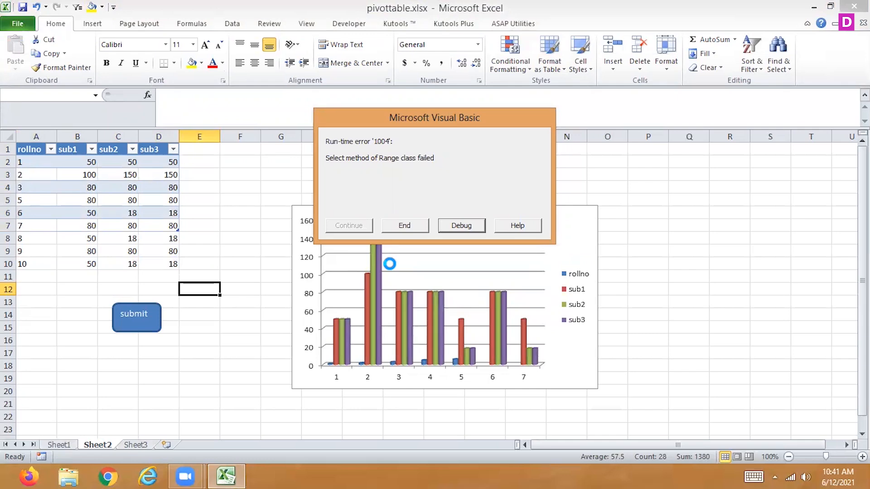
left_click(406, 226)
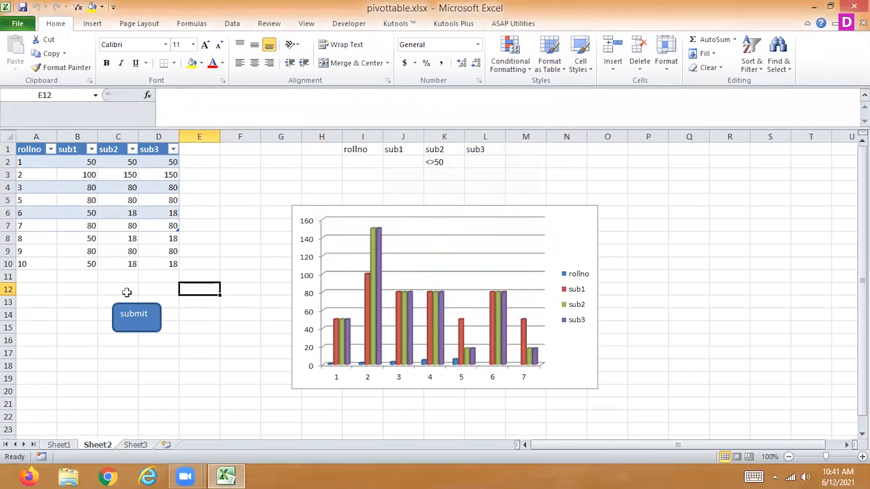
Clear the records in A8:D10 and run the submit button's macro again.
left_click_drag(27, 236, 173, 259)
key("Delete")
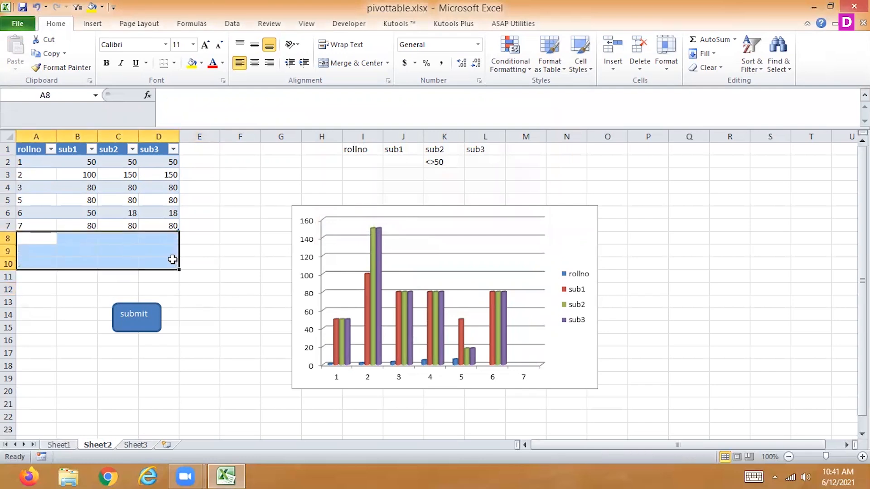
left_click(128, 334)
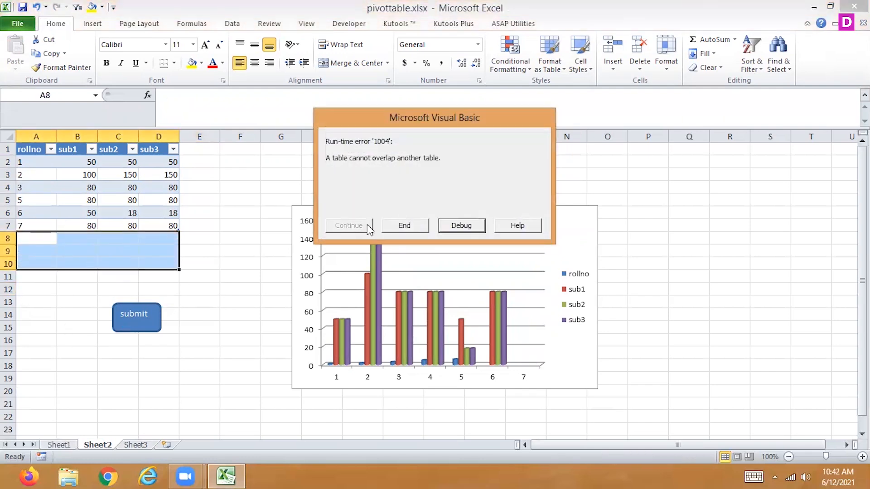
Examine the Macro3 line where the code stops, and close the Visual Basic editor to stop debugging.
left_click(461, 226)
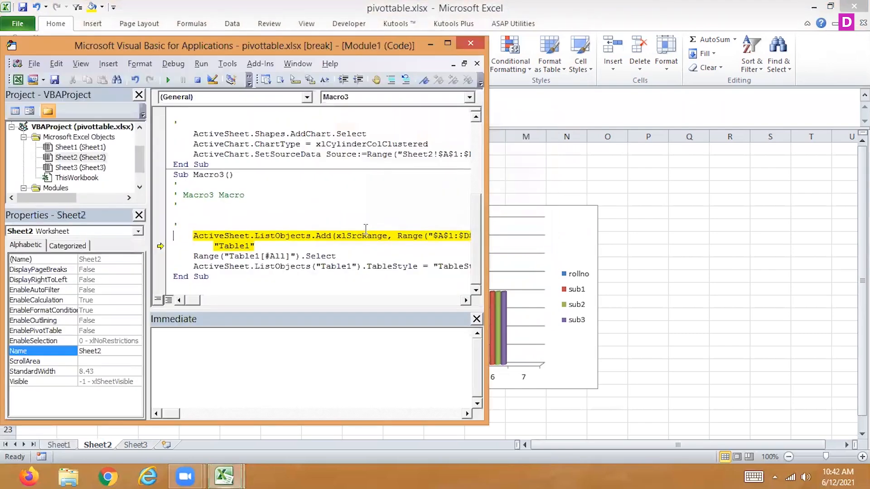
left_click(469, 41)
left_click(383, 282)
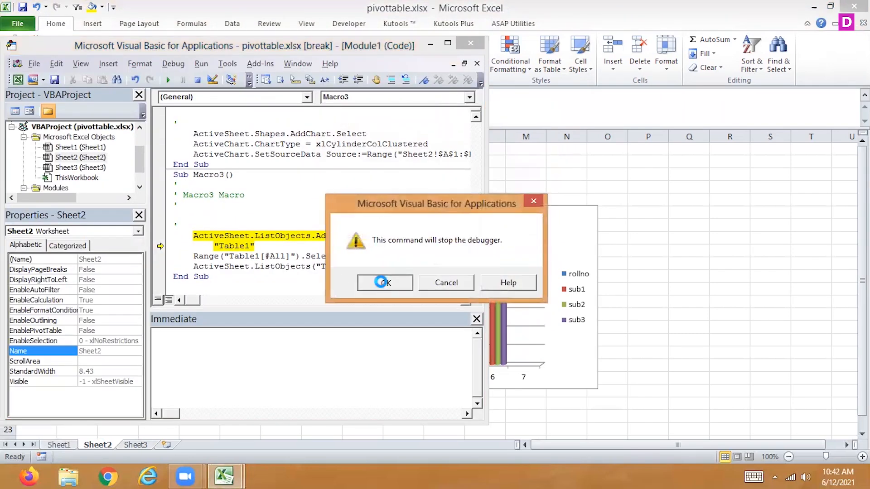
Select the Sheet2 marks table and convert it back to a normal range.
left_click(157, 275)
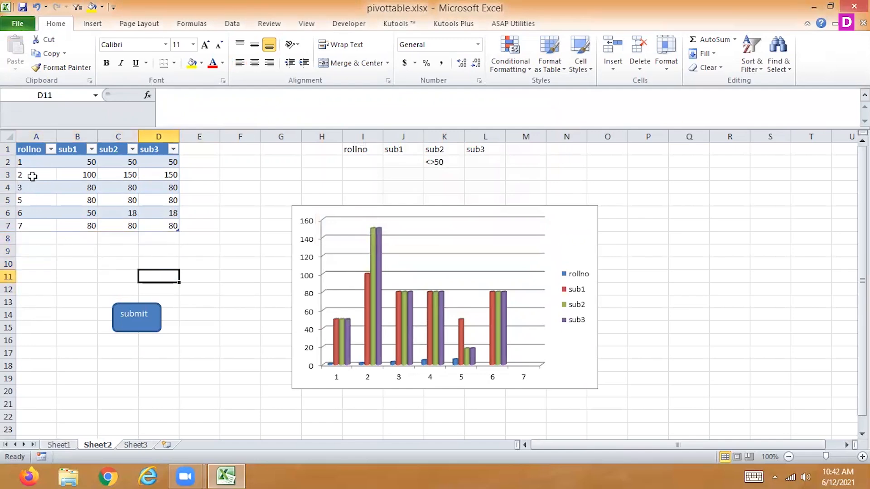
left_click_drag(32, 142, 149, 184)
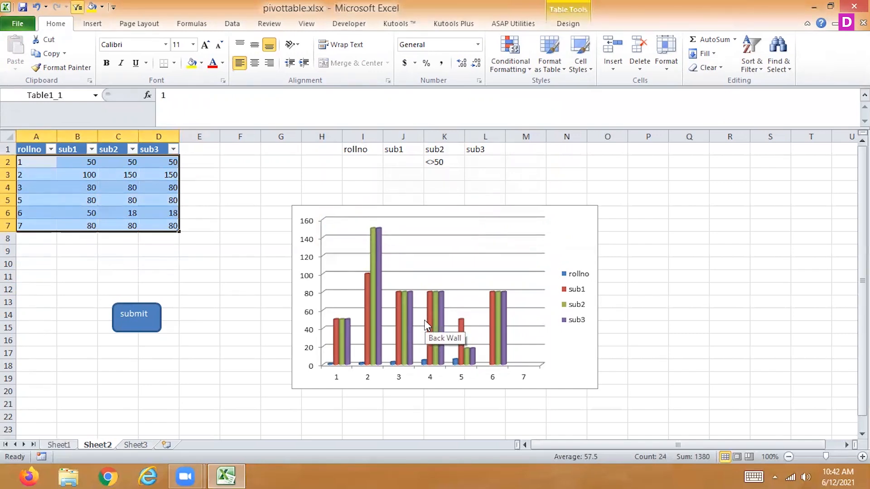
left_click(568, 24)
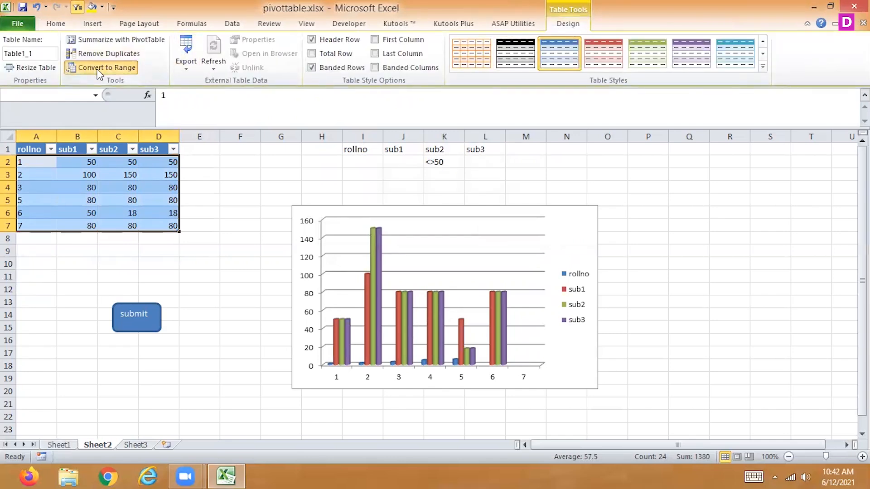
left_click(100, 72)
left_click(411, 272)
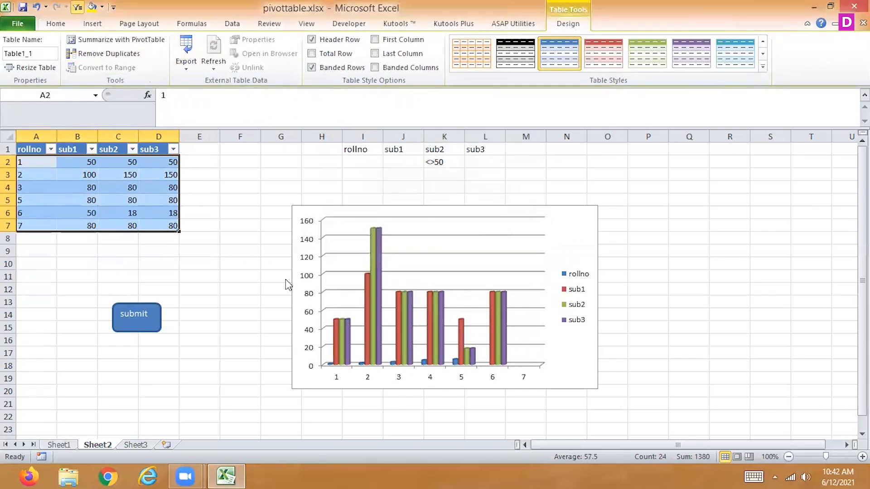
Run the submit button's macro on Sheet2, end it at the run-time error, and check the table on Sheet3.
left_click(142, 323)
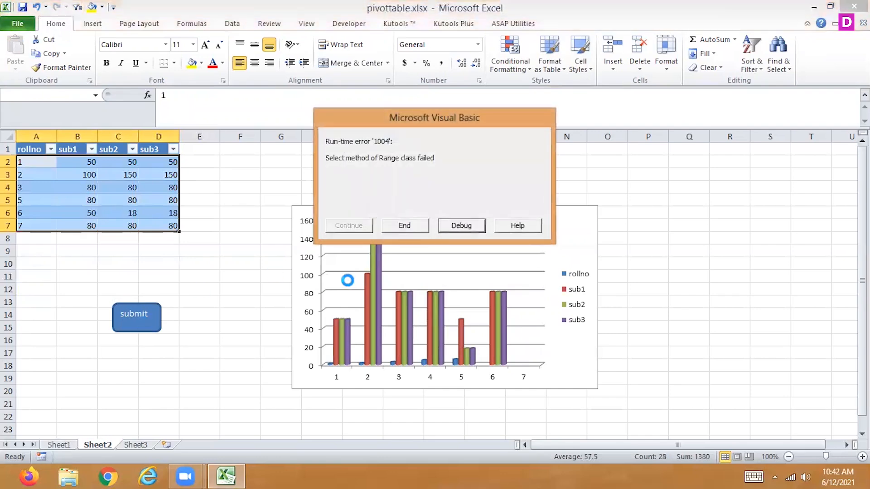
left_click(417, 231)
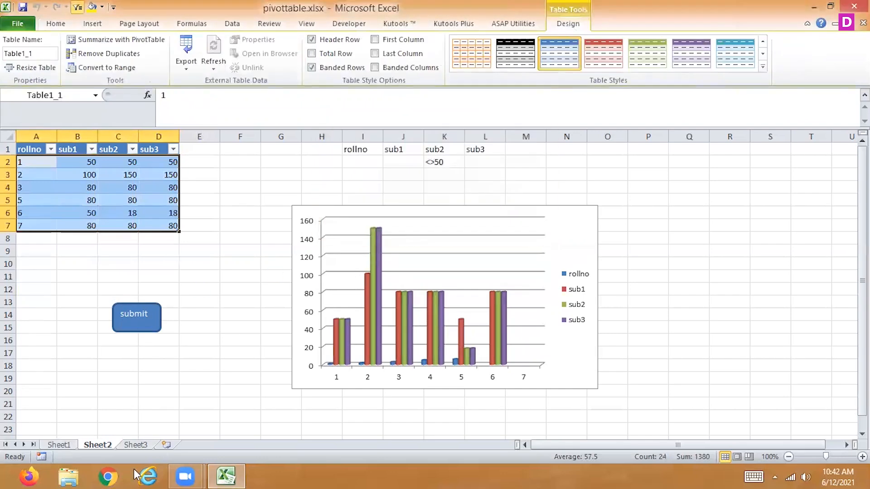
left_click(139, 446)
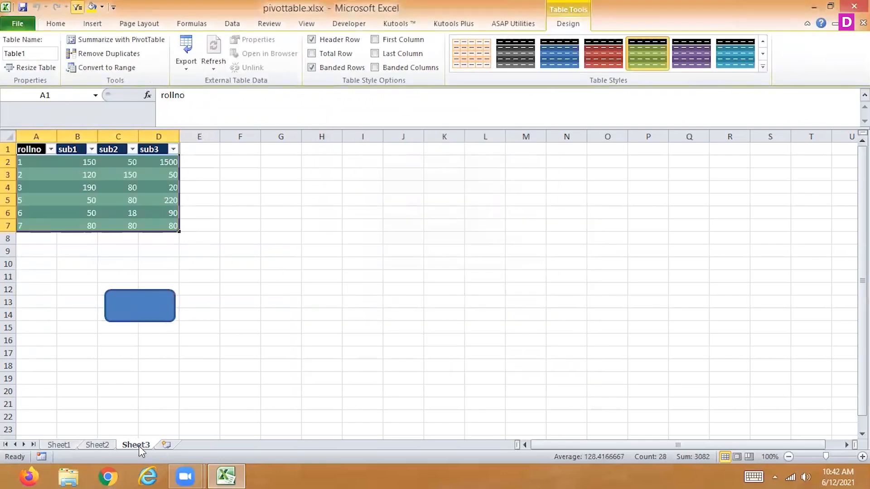
left_click(102, 445)
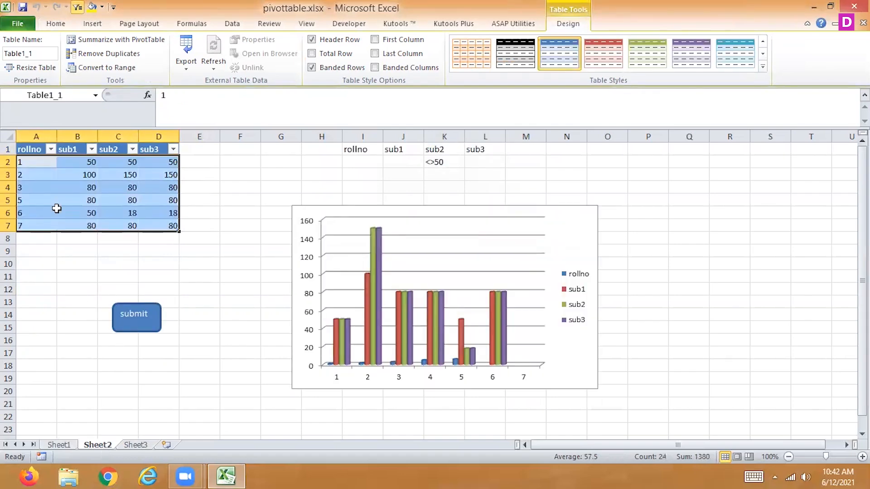
Run the submit button's macro on A1:D7 of Sheet2, debug the stopped Macro3 line, and close the Visual Basic editor.
left_click_drag(36, 147, 175, 224)
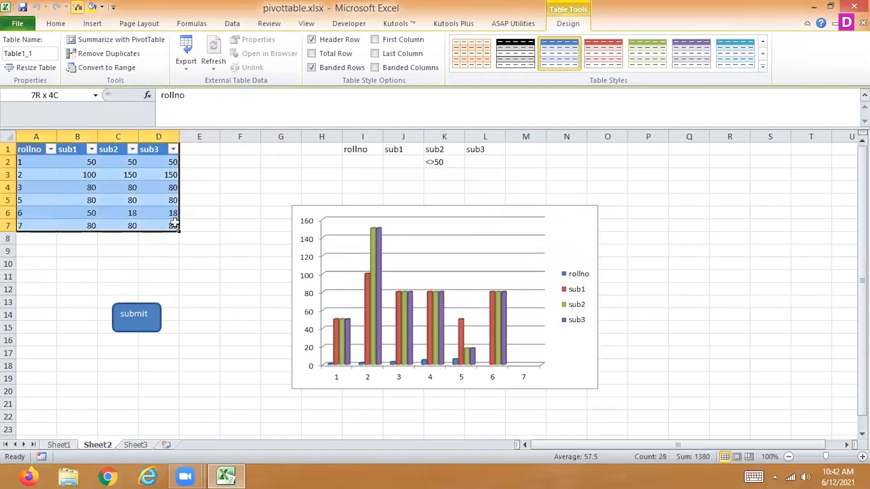
left_click(136, 314)
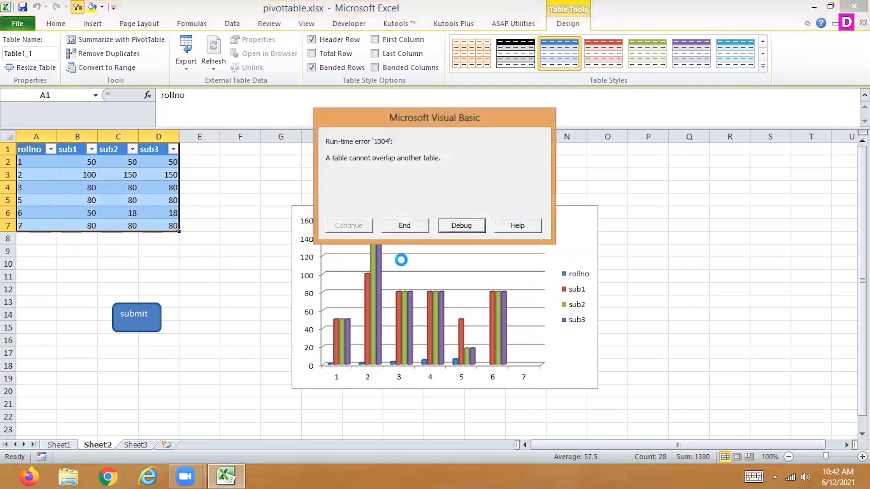
left_click(454, 225)
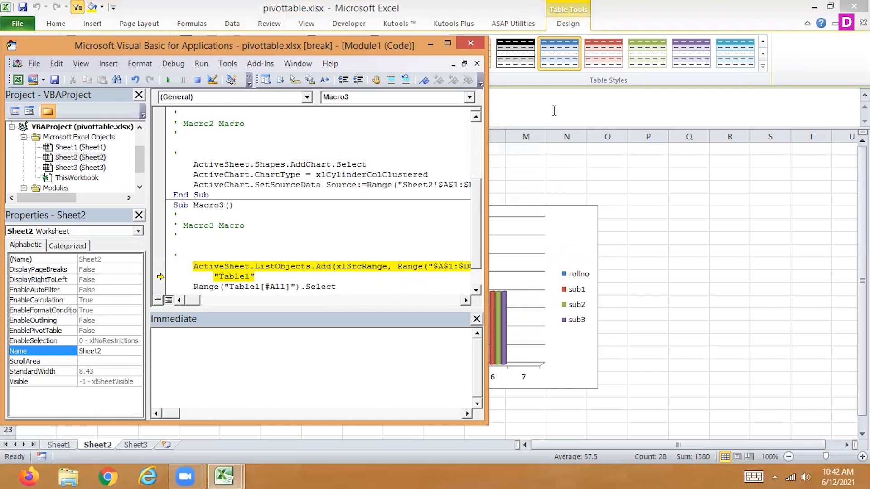
left_click(470, 45)
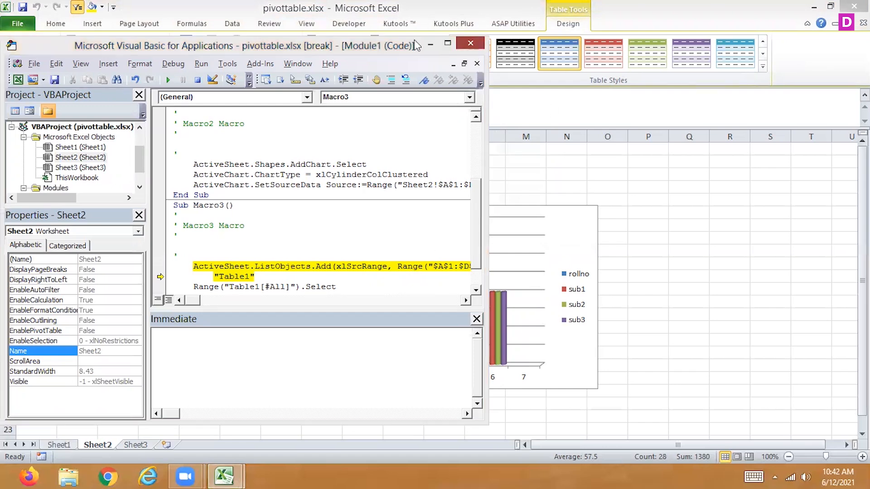
left_click(385, 282)
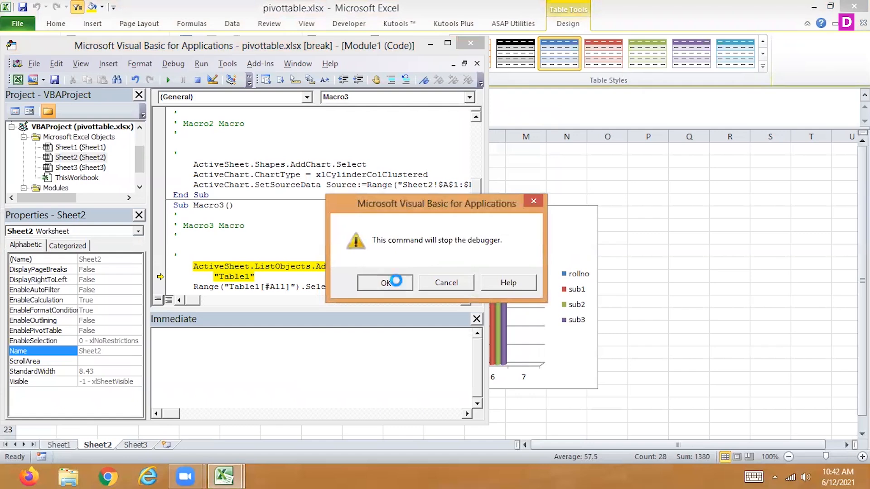
Delete Macro3 from the list of recorded macros.
left_click(307, 24)
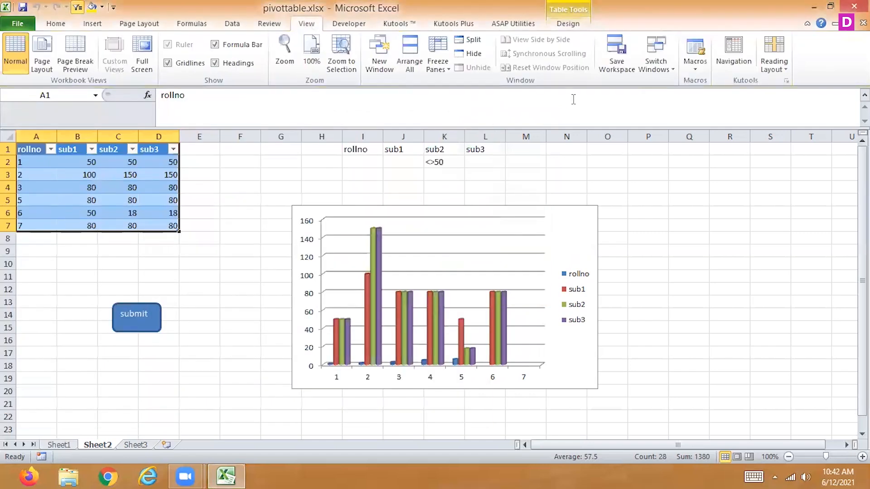
left_click(694, 70)
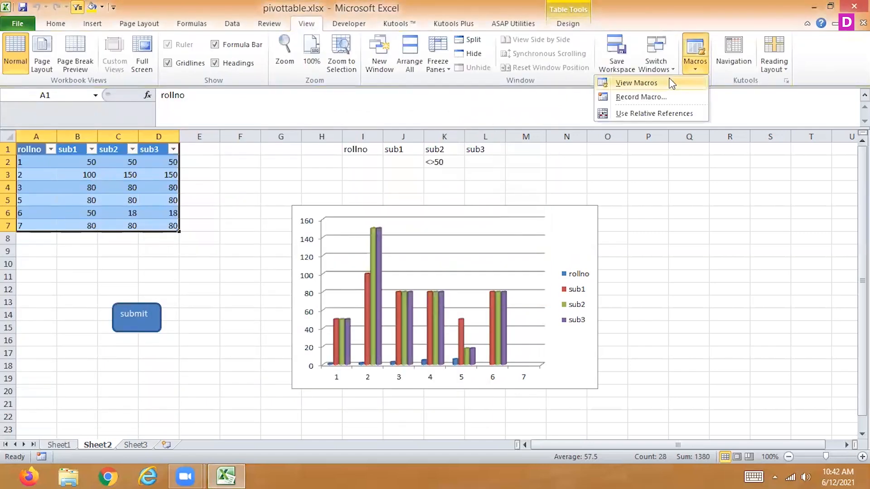
left_click(636, 82)
left_click(529, 213)
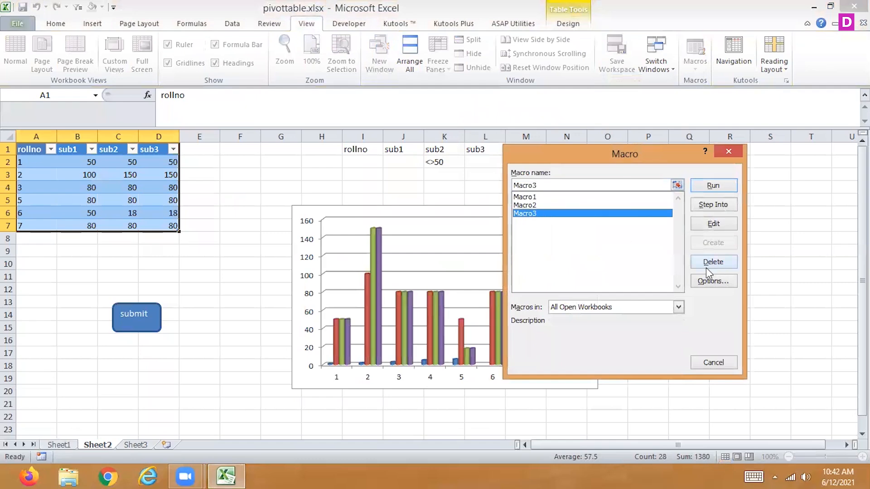
left_click(701, 261)
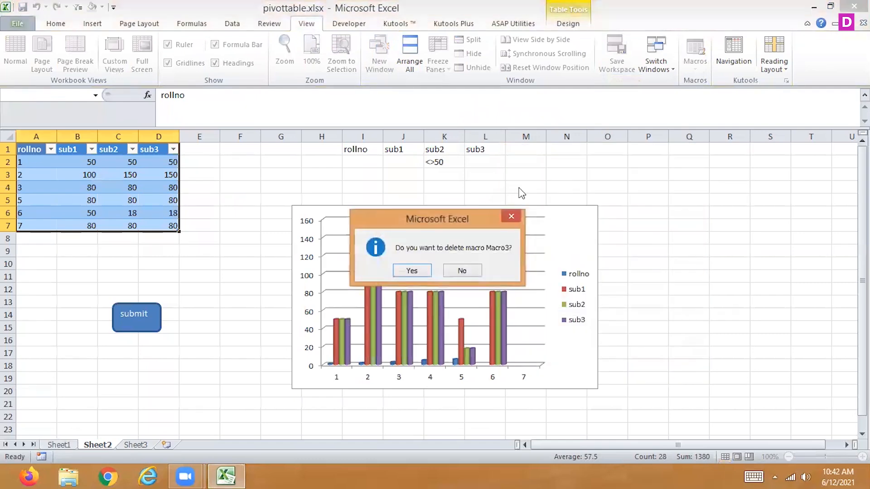
left_click(405, 271)
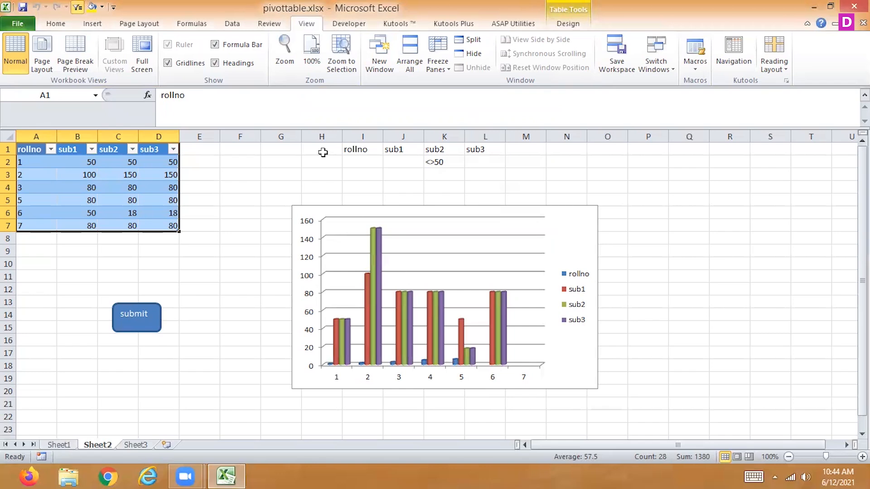
Bring up the Developer commands for code and controls.
left_click(349, 23)
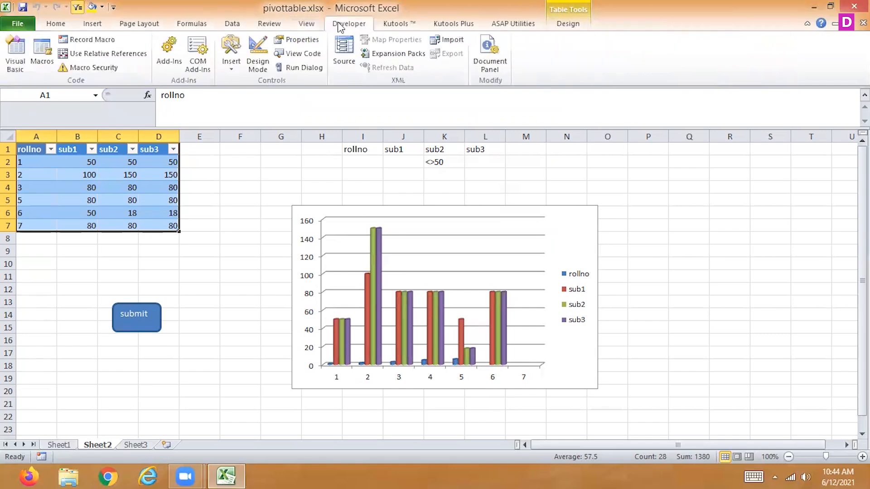